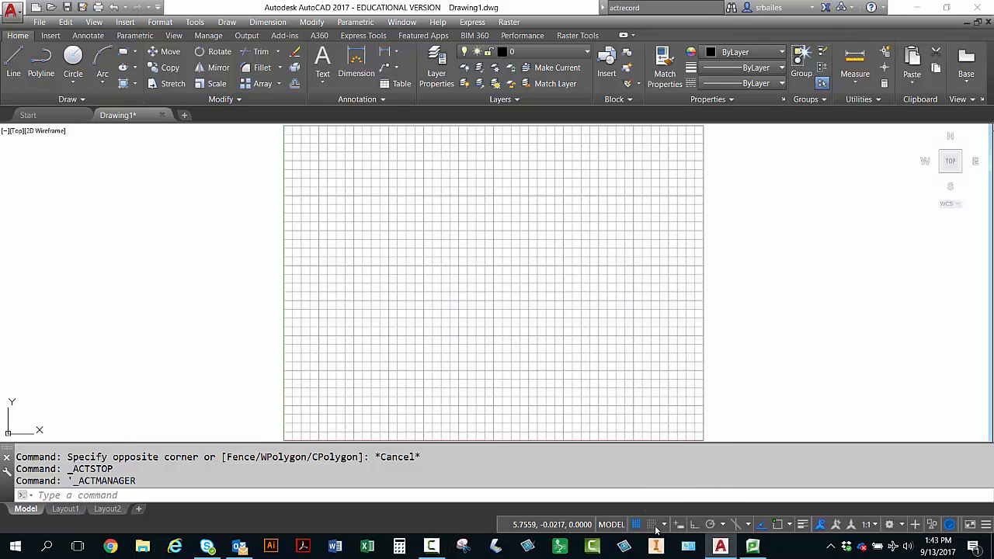
Review the snap and grid spacing and grid behavior options in the drafting settings.
{"action": "left_click", "coordinate": [664, 525]}
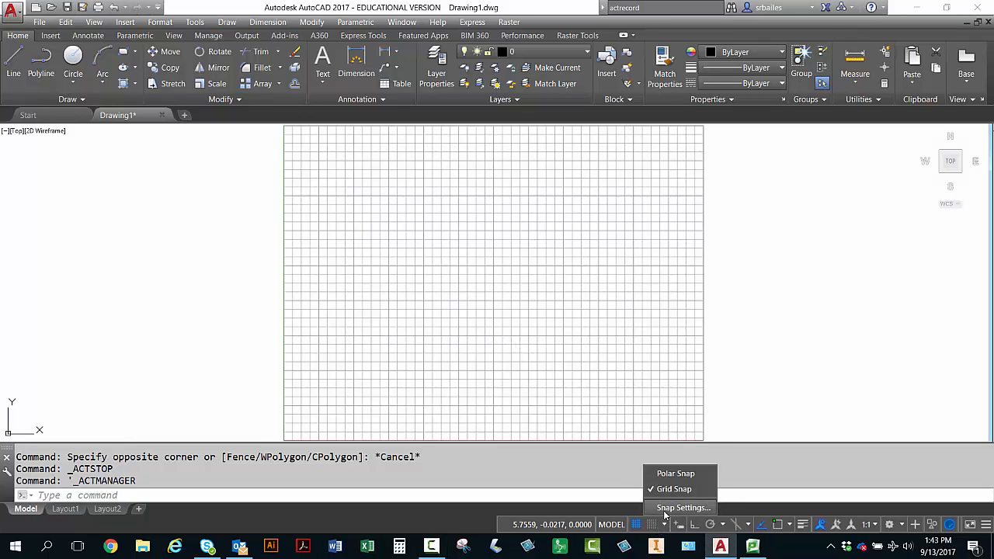
{"action": "left_click", "coordinate": [666, 508]}
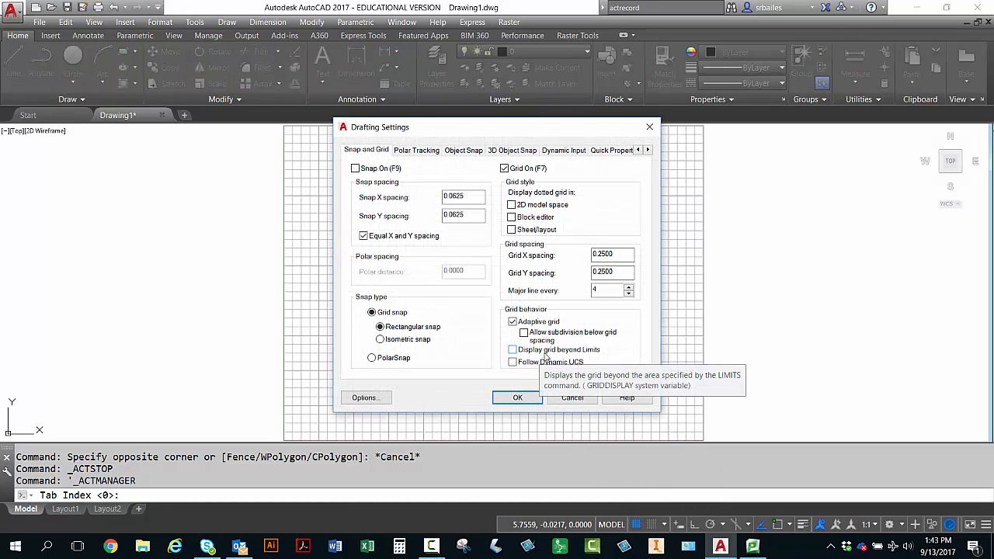
{"action": "left_click", "coordinate": [517, 398]}
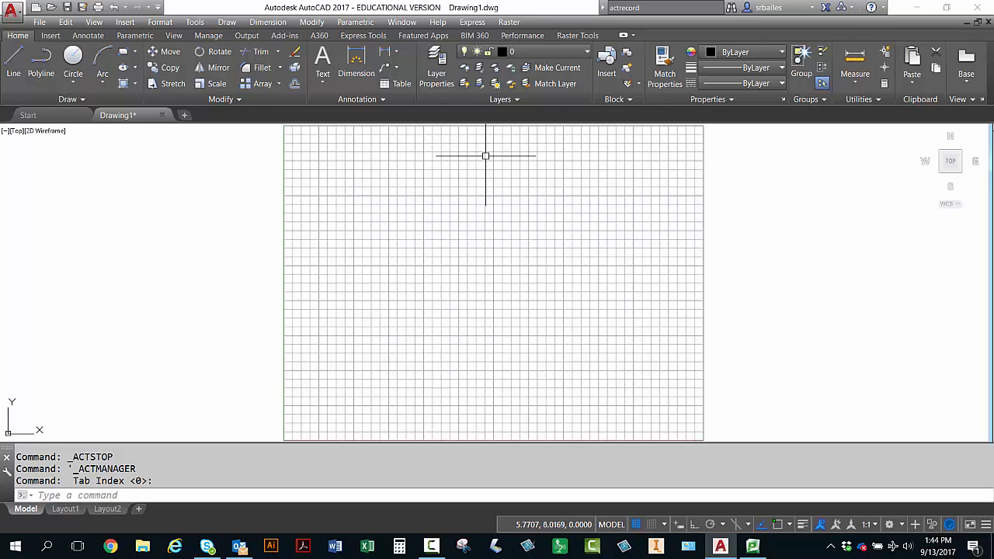
Create a new layer named CONST and assign it gray index color 8.
{"action": "left_click", "coordinate": [436, 72]}
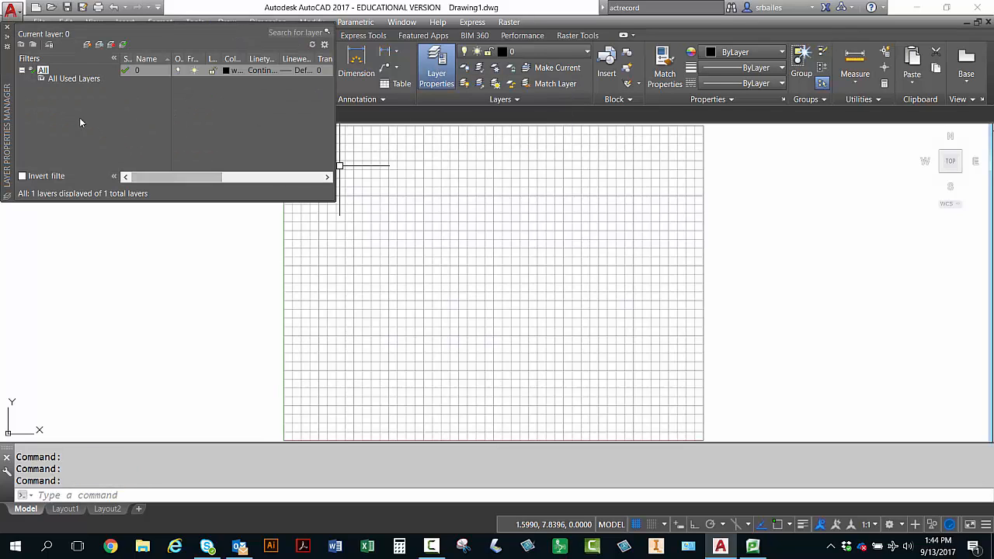
{"action": "left_click", "coordinate": [87, 44]}
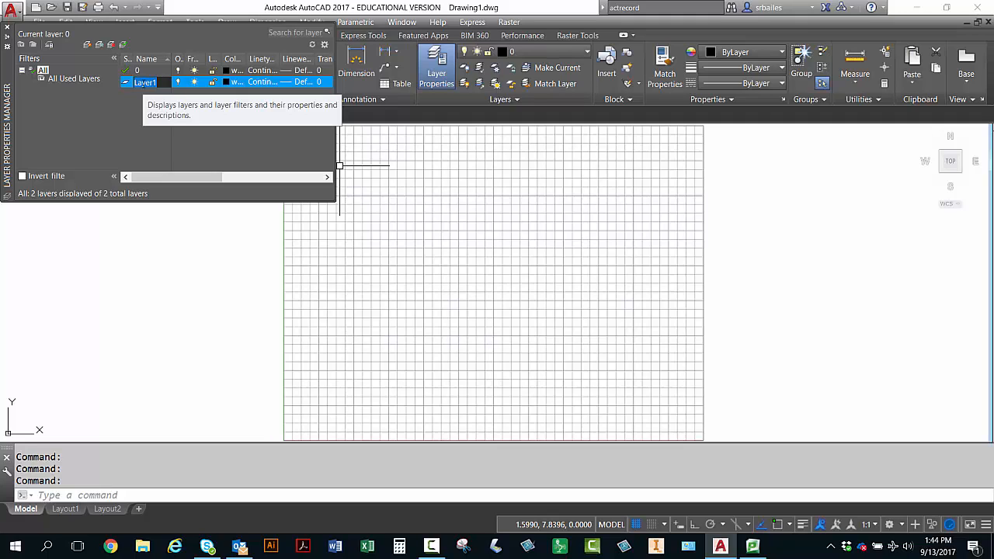
{"action": "type", "text": "CC"}
{"action": "type", "text": "NST"}
{"action": "left_click", "coordinate": [226, 81]}
{"action": "left_click", "coordinate": [226, 83]}
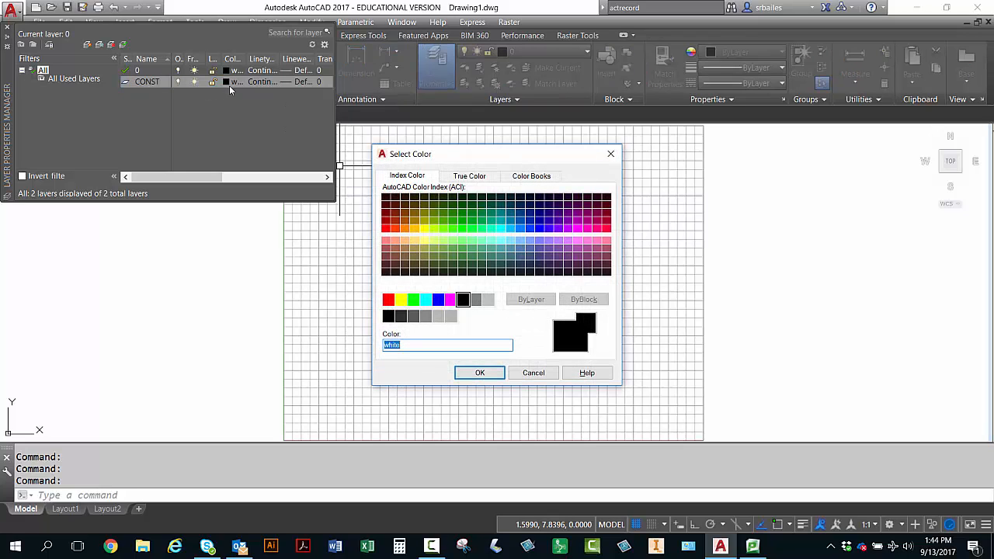
{"action": "left_click", "coordinate": [476, 300]}
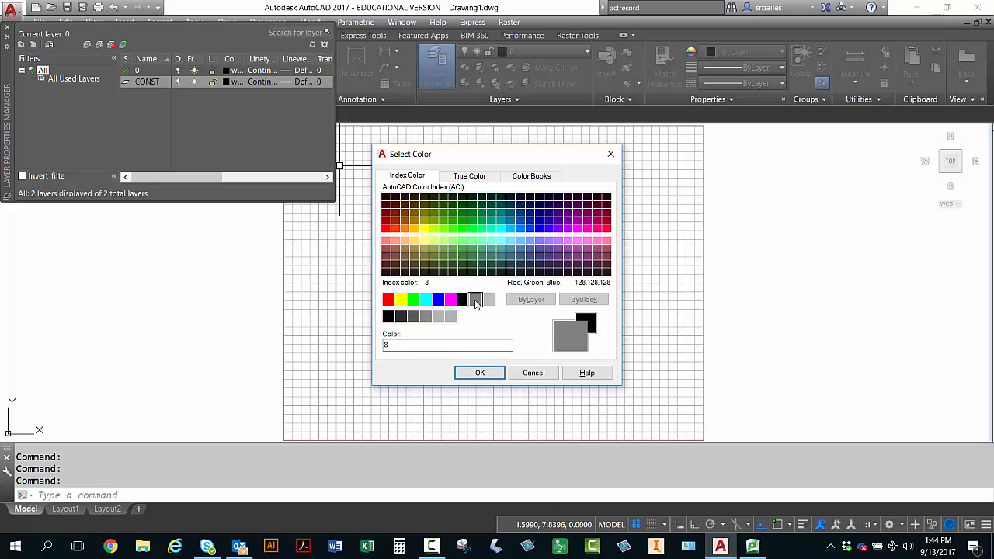
{"action": "left_click", "coordinate": [480, 374]}
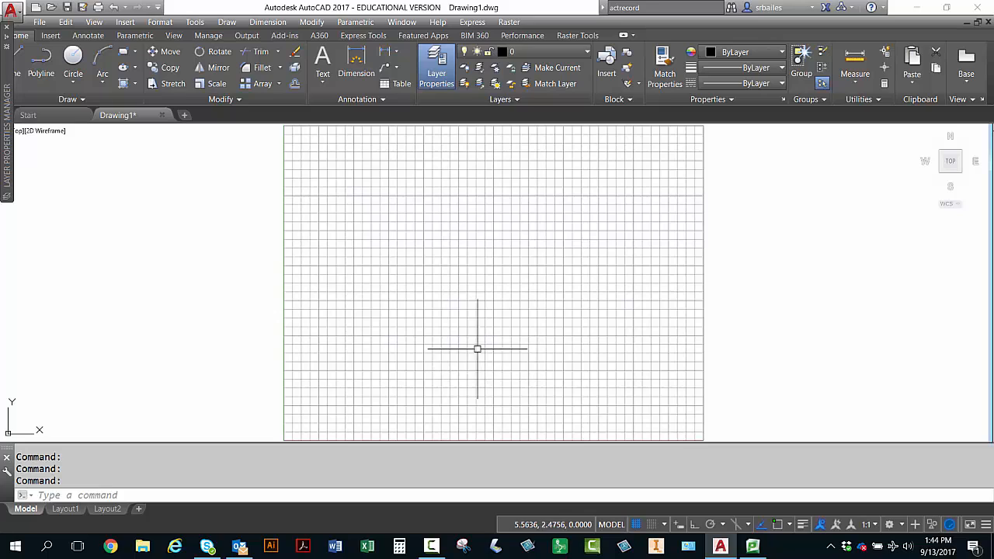
Make the CONST layer current and close the layer manager.
{"action": "left_click", "coordinate": [564, 53]}
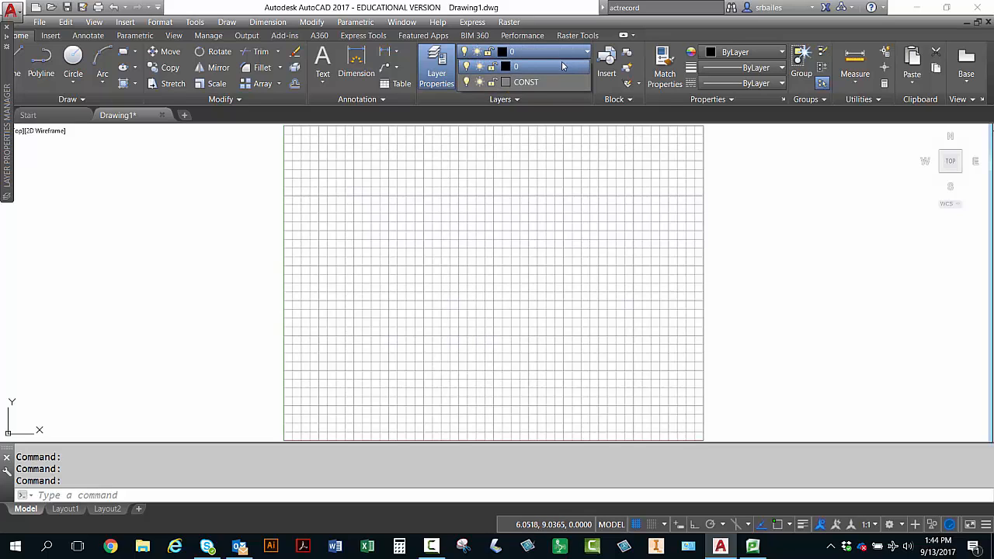
{"action": "left_click", "coordinate": [534, 82]}
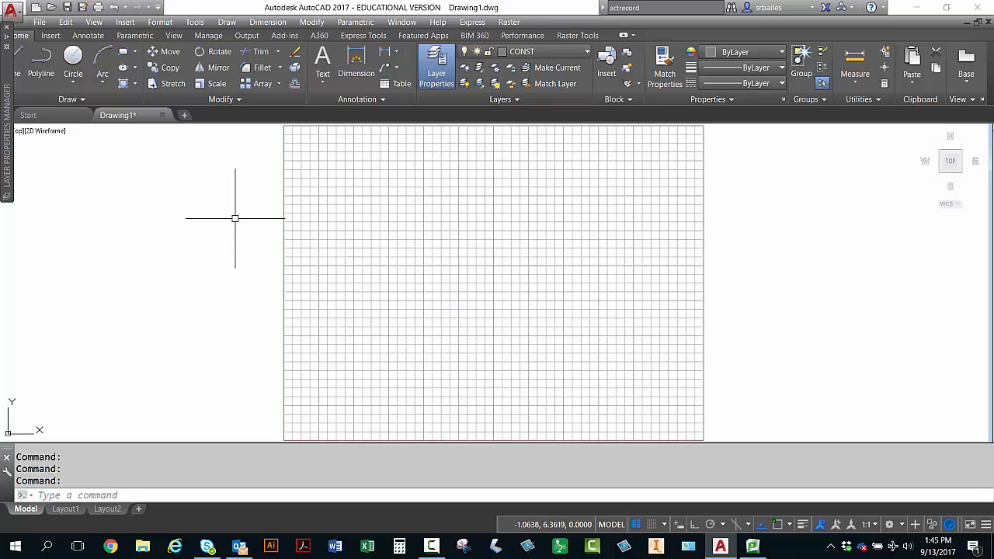
{"action": "left_click", "coordinate": [7, 27]}
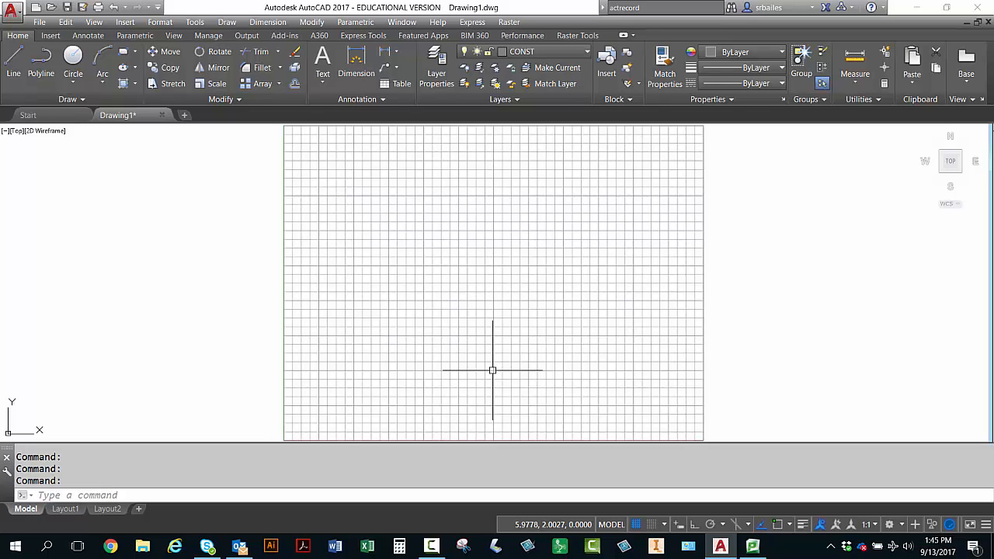
Draw a construction circle centered at 6,2 with a diameter of 1.25.
{"action": "type", "text": "c"}
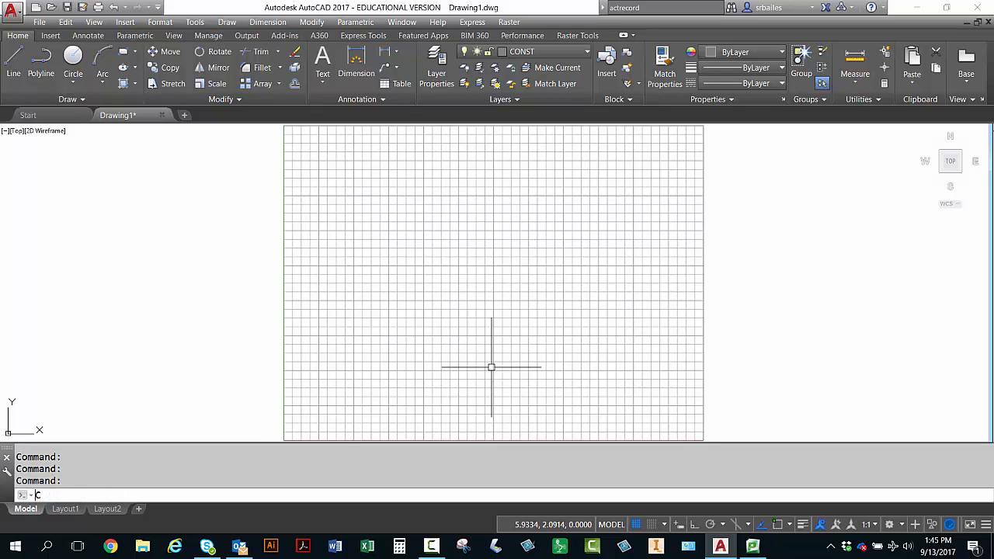
{"action": "key", "text": "Return"}
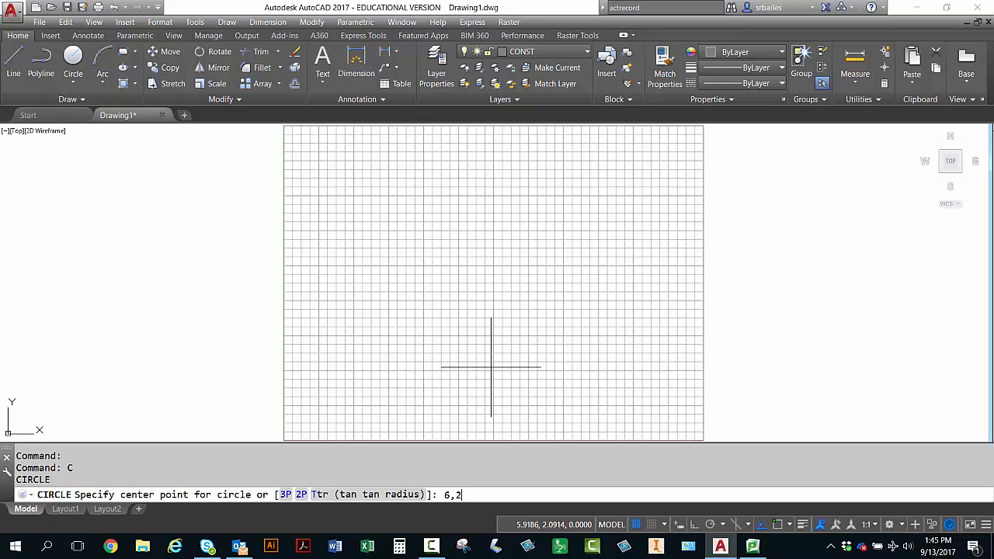
{"action": "key", "text": "Return"}
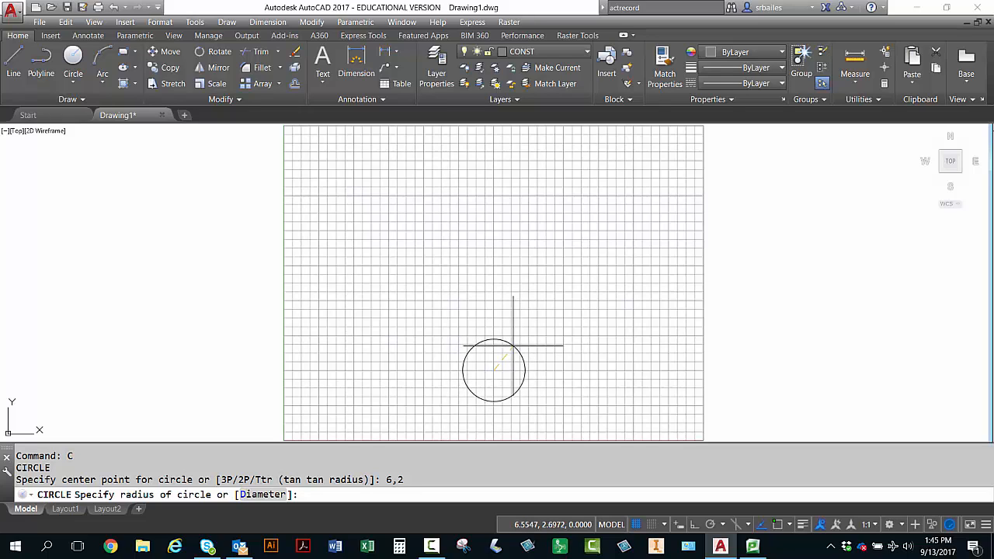
{"action": "type", "text": "D"}
{"action": "key", "text": "Return"}
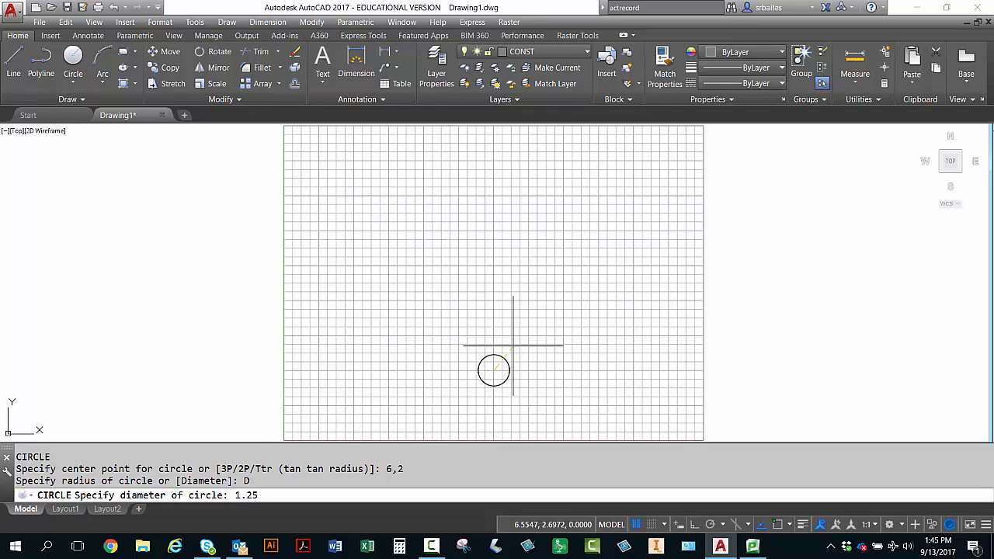
{"action": "key", "text": "Return"}
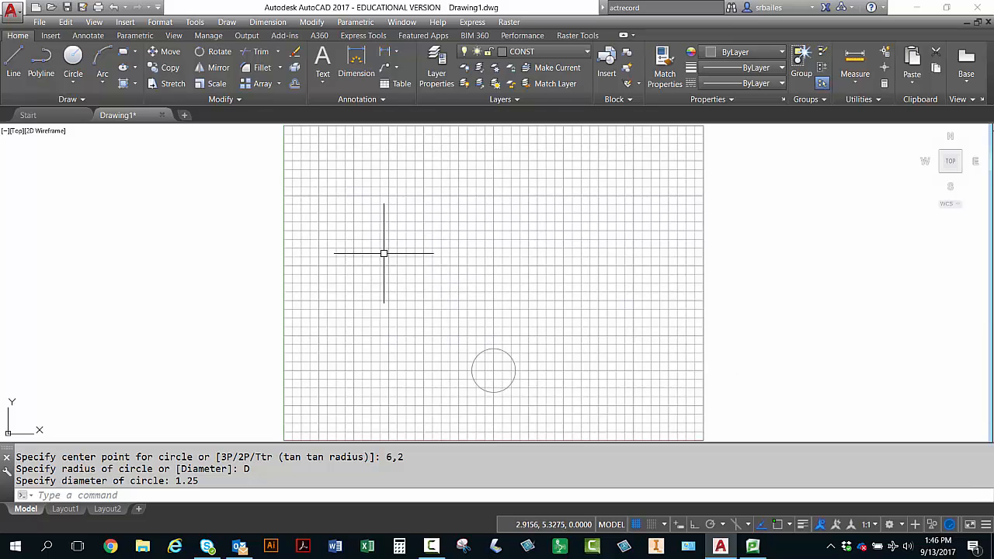
Draw a line from the circle's center, 8 units long at a 60° angle (@8<60).
{"action": "left_click", "coordinate": [13, 63]}
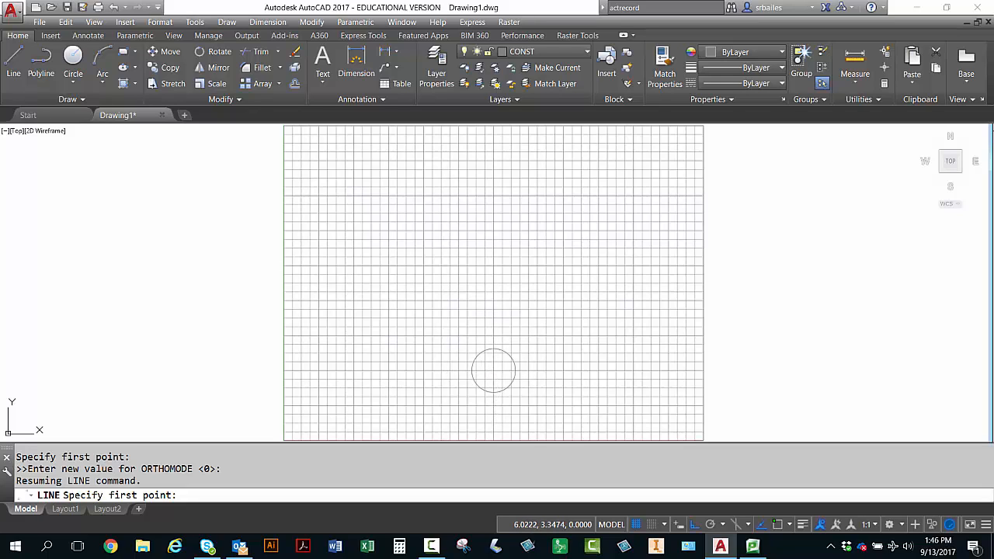
{"action": "right_click", "coordinate": [494, 323], "text": "shift"}
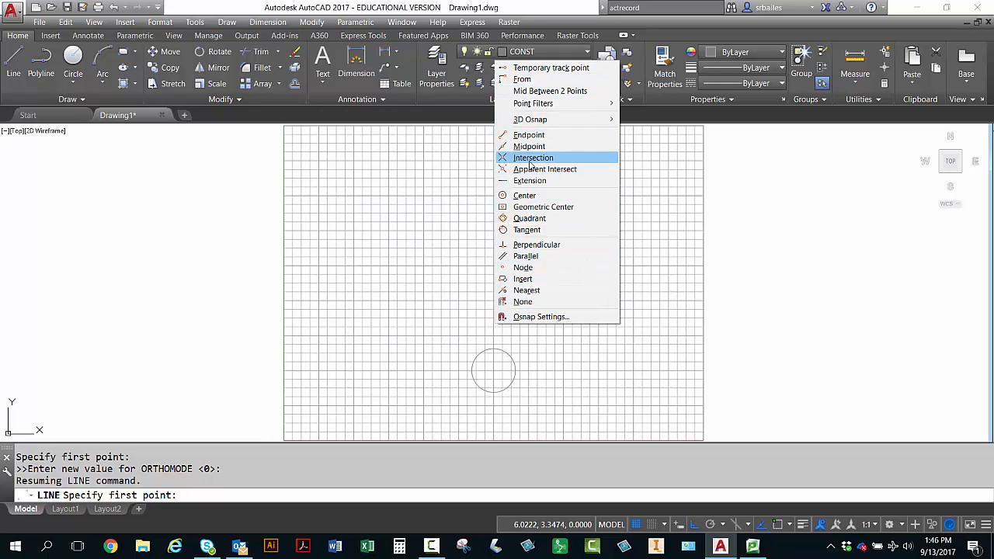
{"action": "left_click", "coordinate": [525, 196]}
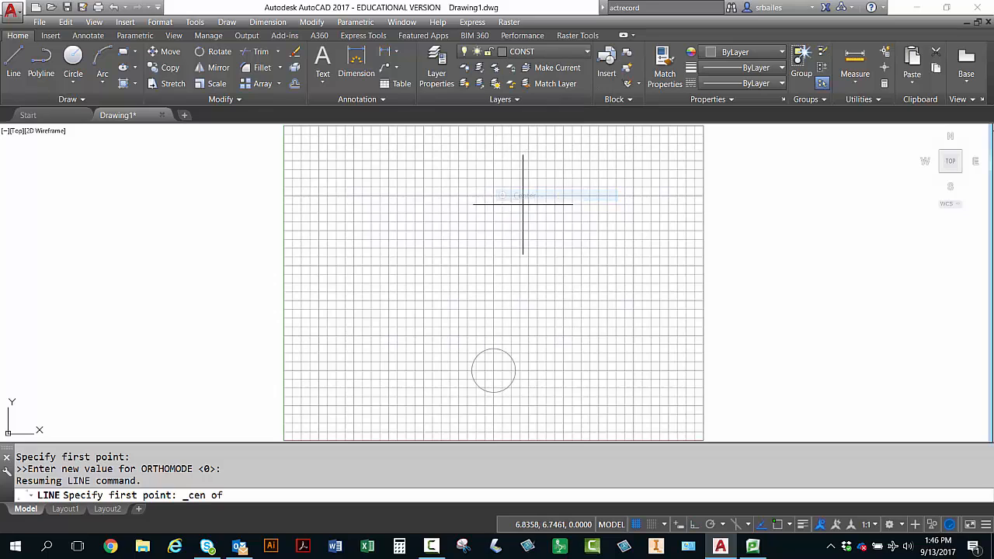
{"action": "left_click", "coordinate": [494, 371]}
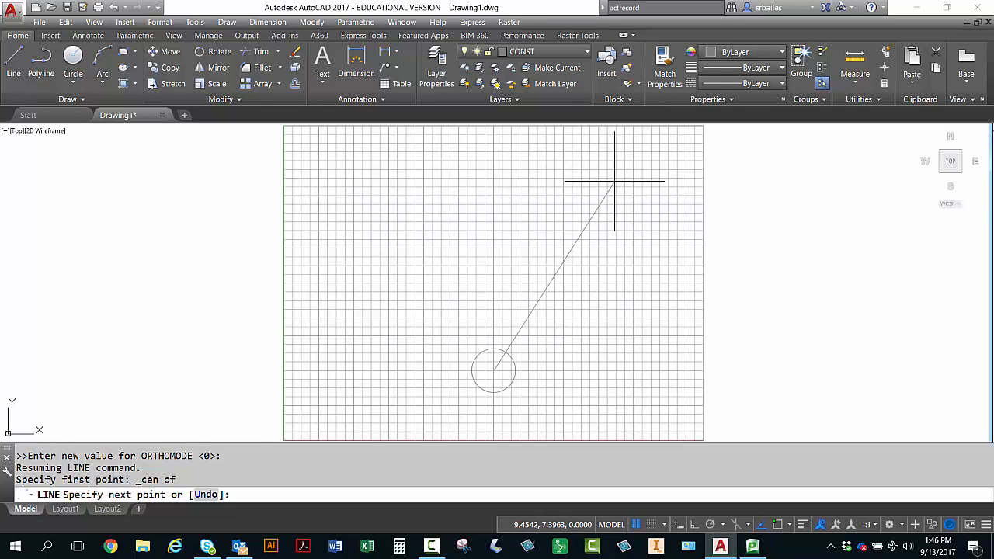
{"action": "type", "text": "@8<60"}
{"action": "key", "text": "Return"}
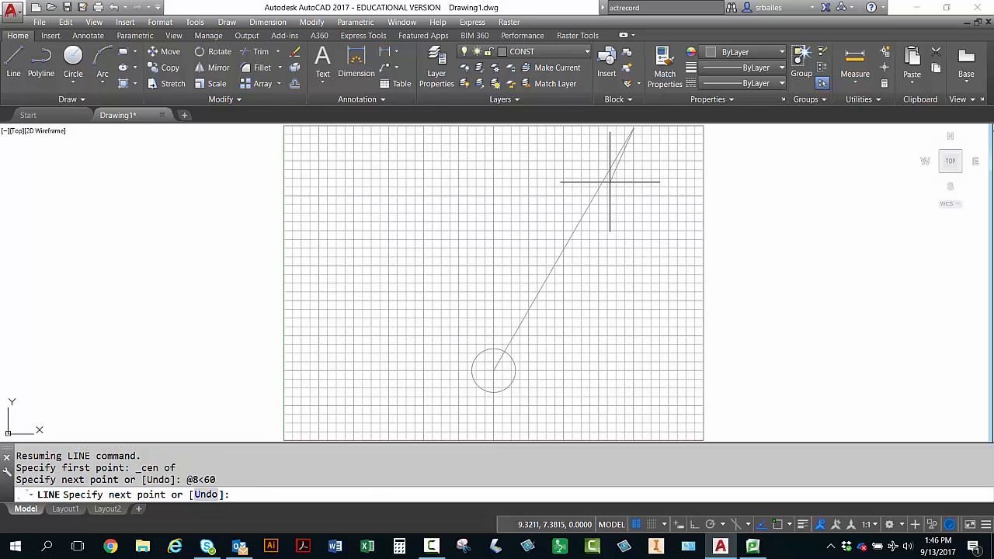
{"action": "key", "text": "Return"}
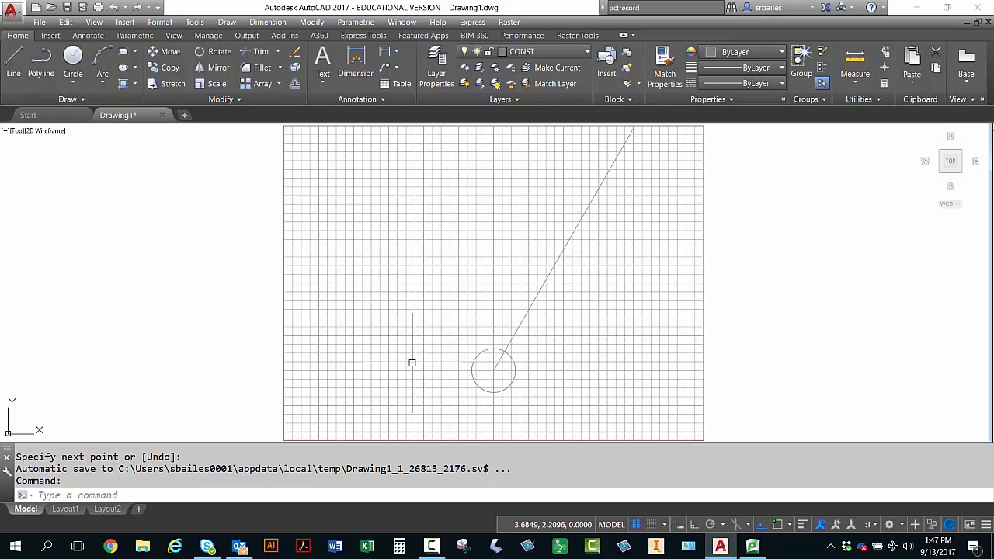
Turn on object snap and draw a second line from the circle's center, 8 units long at 135° (@8<135).
{"action": "type", "text": "L"}
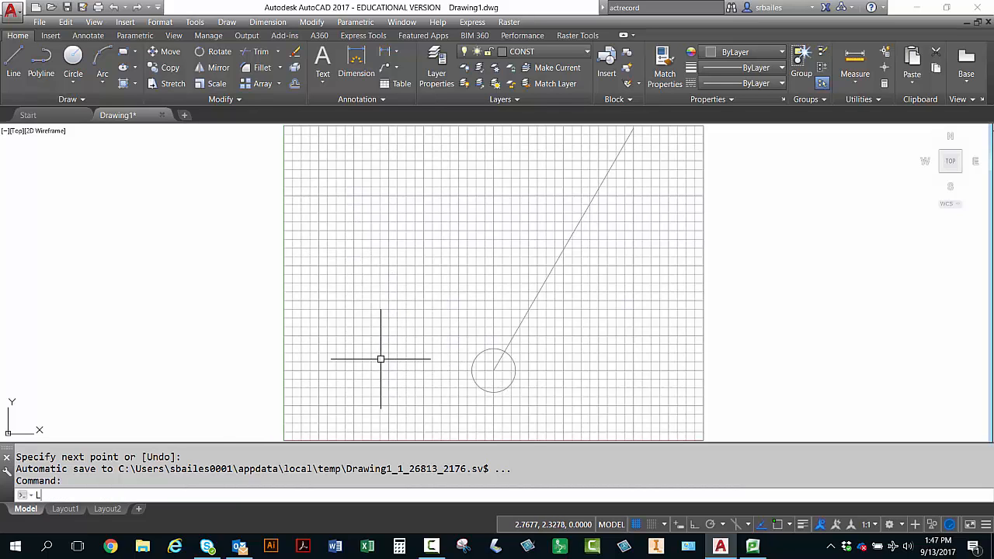
{"action": "key", "text": "Return"}
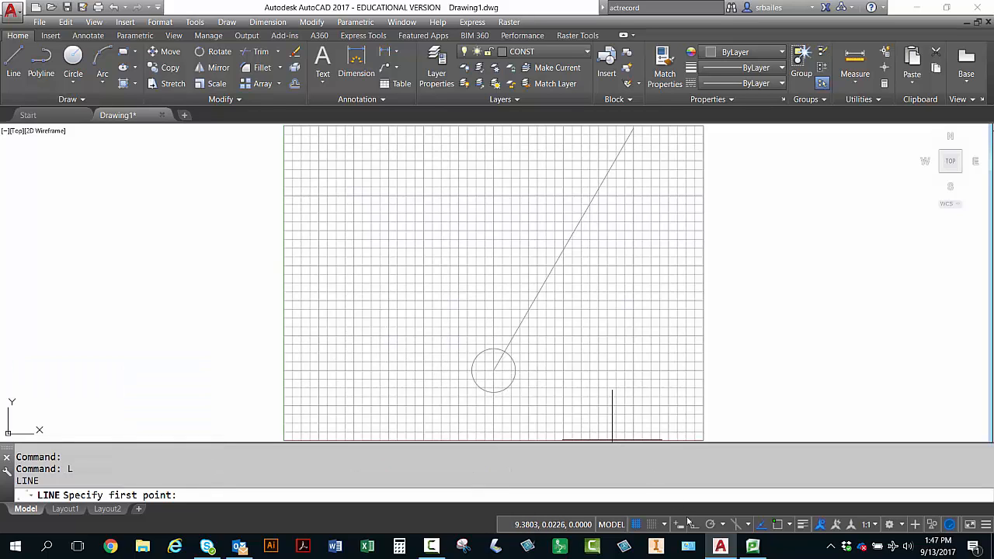
{"action": "left_click", "coordinate": [778, 527]}
{"action": "left_click", "coordinate": [492, 369]}
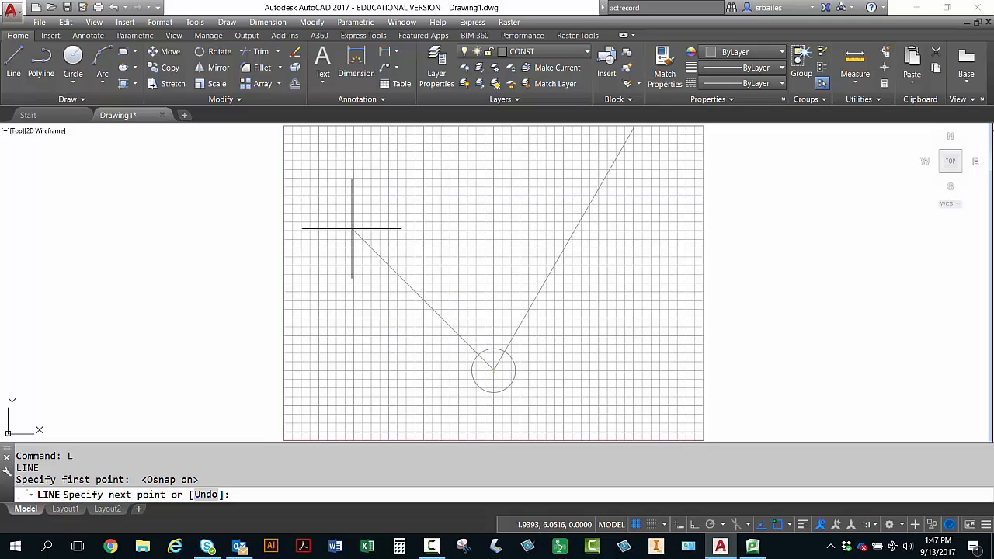
{"action": "type", "text": "@8<"}
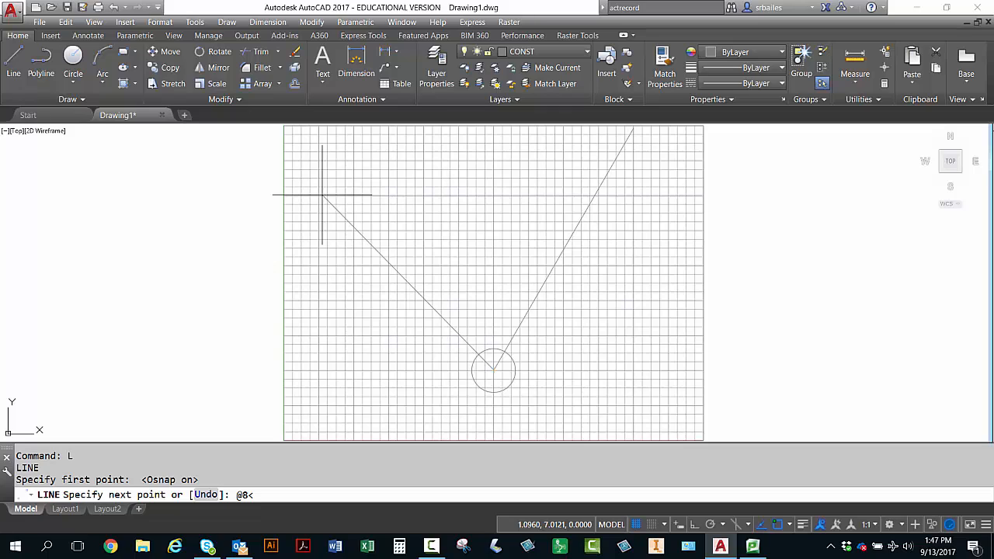
{"action": "type", "text": "135"}
{"action": "key", "text": "Return"}
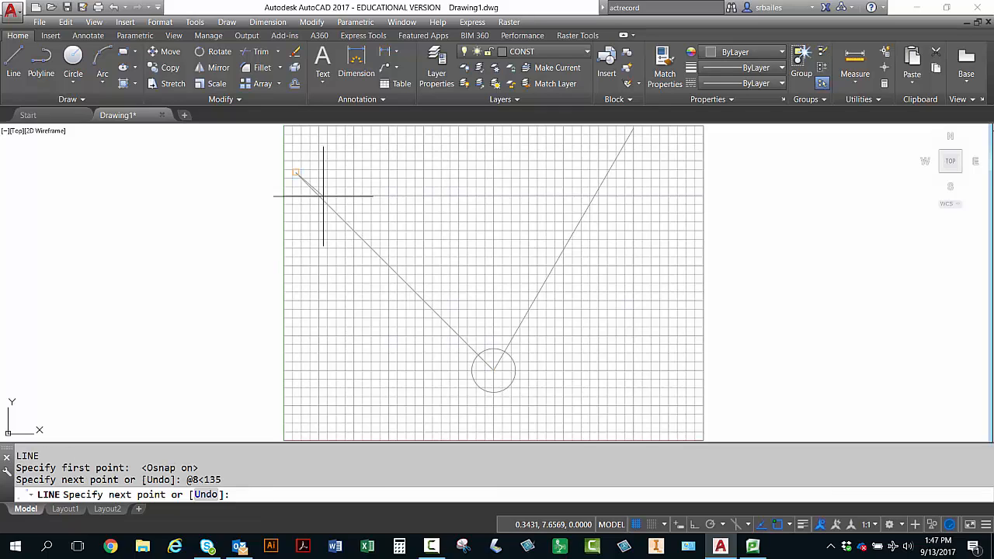
{"action": "key", "text": "Return"}
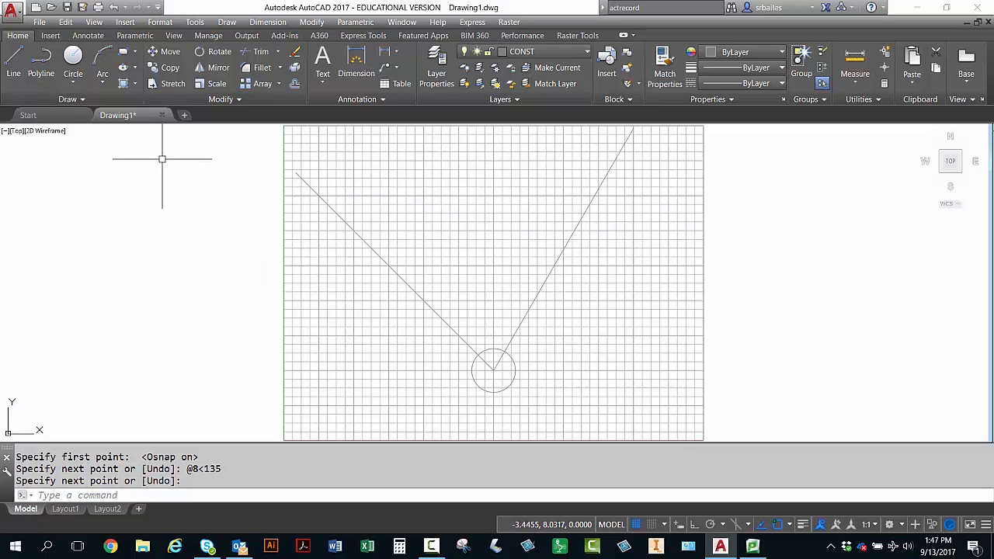
Draw a large circle of radius 6 centered on the existing small circle's center.
{"action": "left_click", "coordinate": [74, 61]}
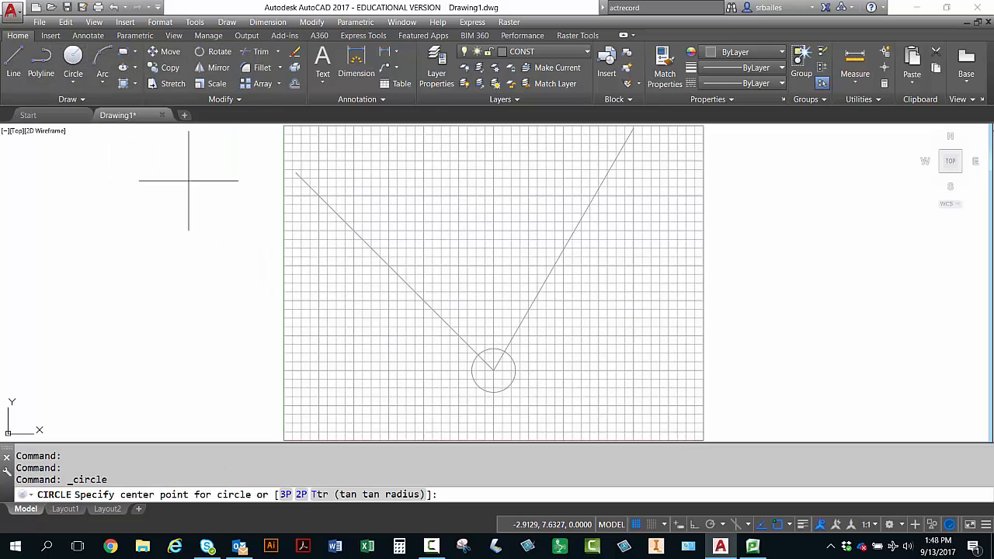
{"action": "left_click", "coordinate": [494, 370]}
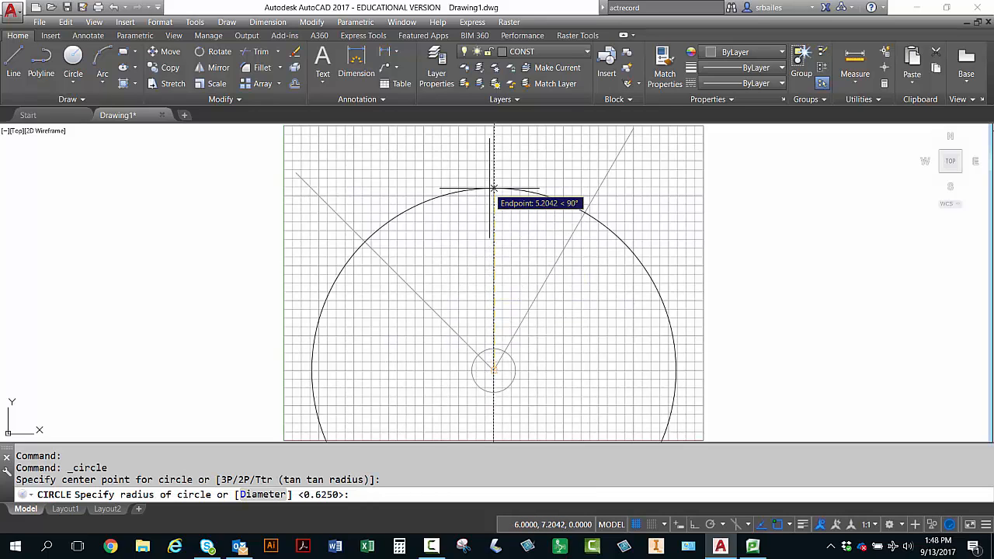
{"action": "key", "text": "Return"}
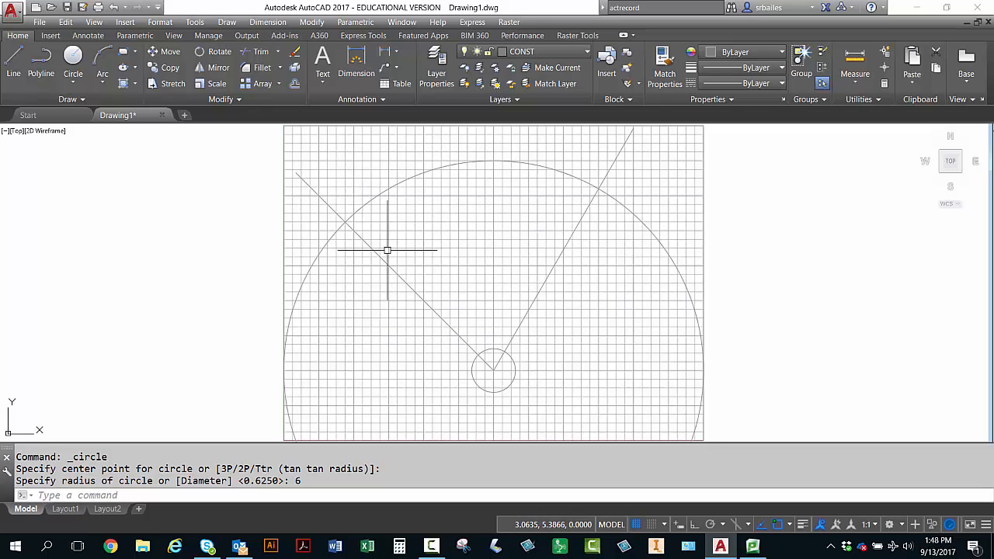
Draw a circle of radius 0.5 centered where the 60° line crosses the large circle.
{"action": "left_click", "coordinate": [76, 62]}
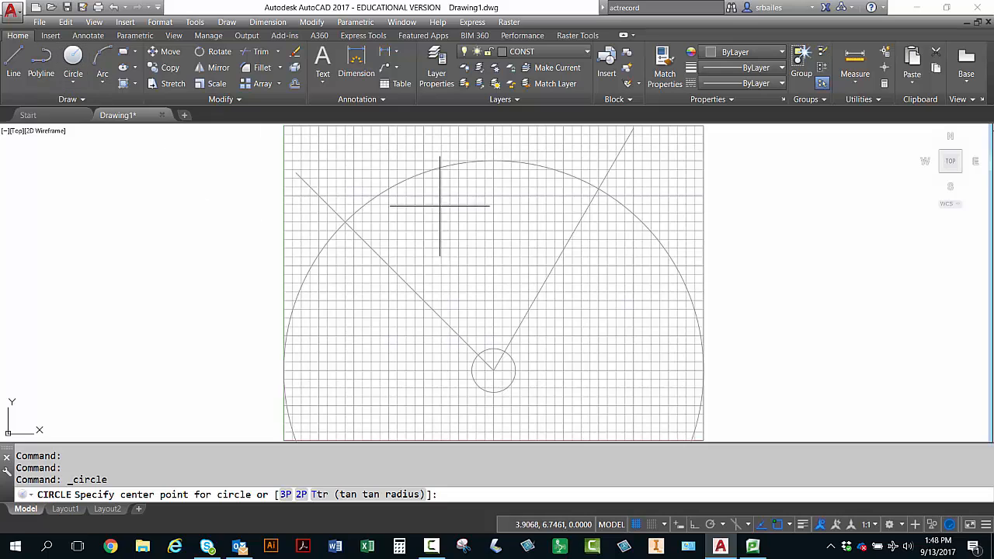
{"action": "left_click", "coordinate": [598, 188]}
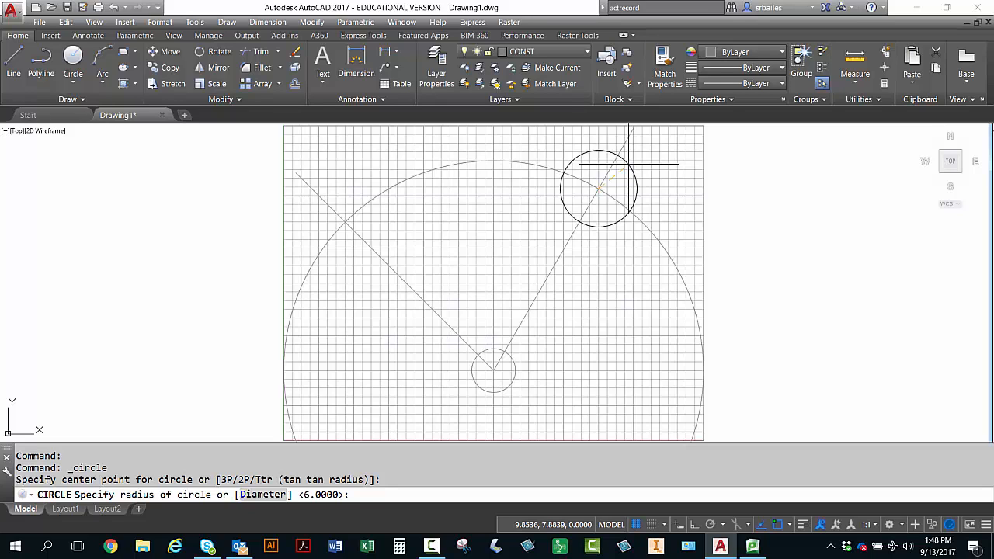
{"action": "key", "text": "Return"}
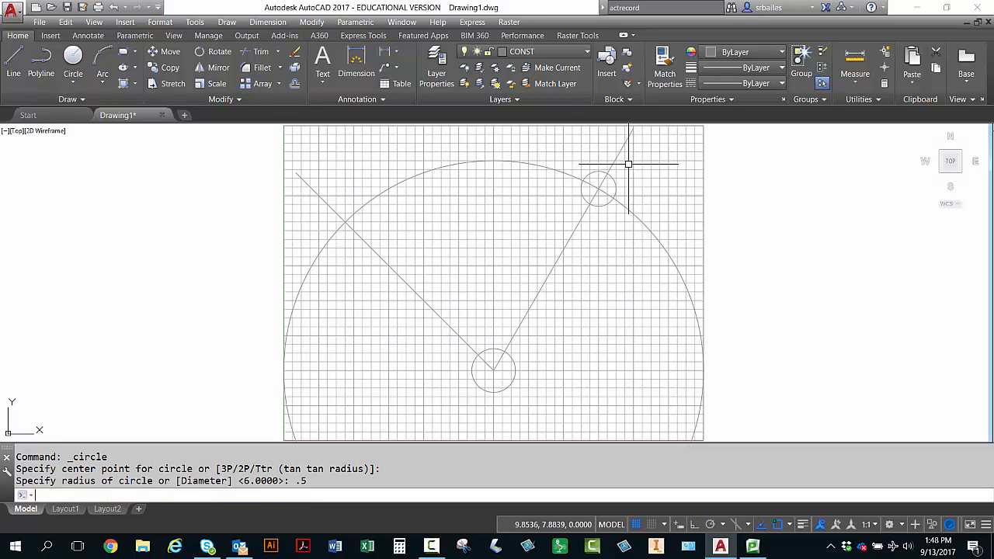
Draw a circle of radius 0.5 centered where the 135° line crosses the radius-6 circle.
{"action": "key", "text": "Return"}
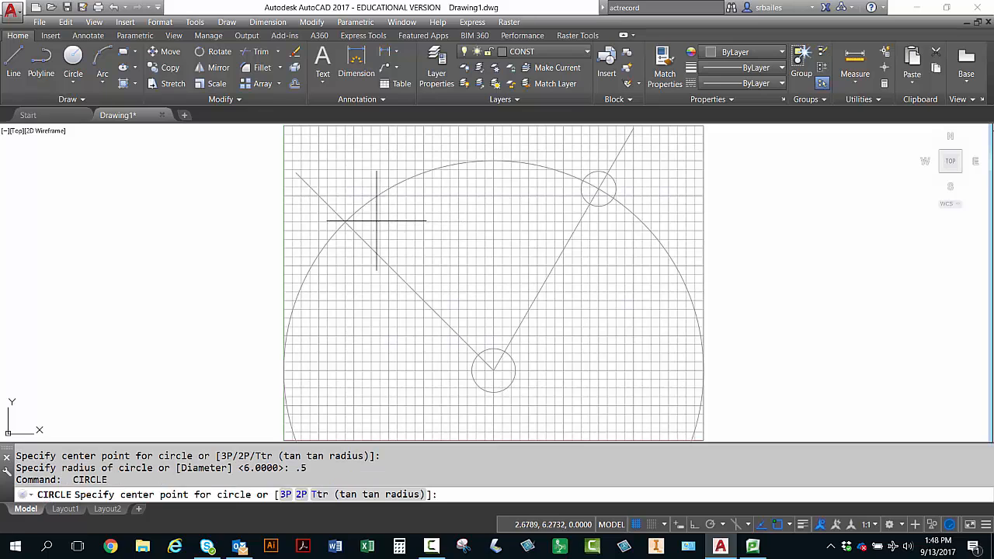
{"action": "left_click", "coordinate": [346, 222]}
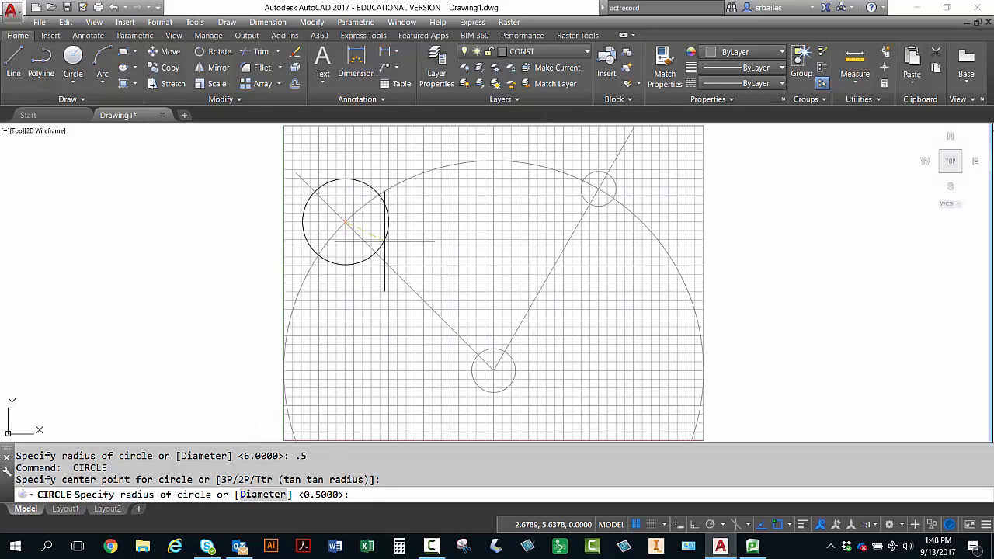
{"action": "key", "text": "Return"}
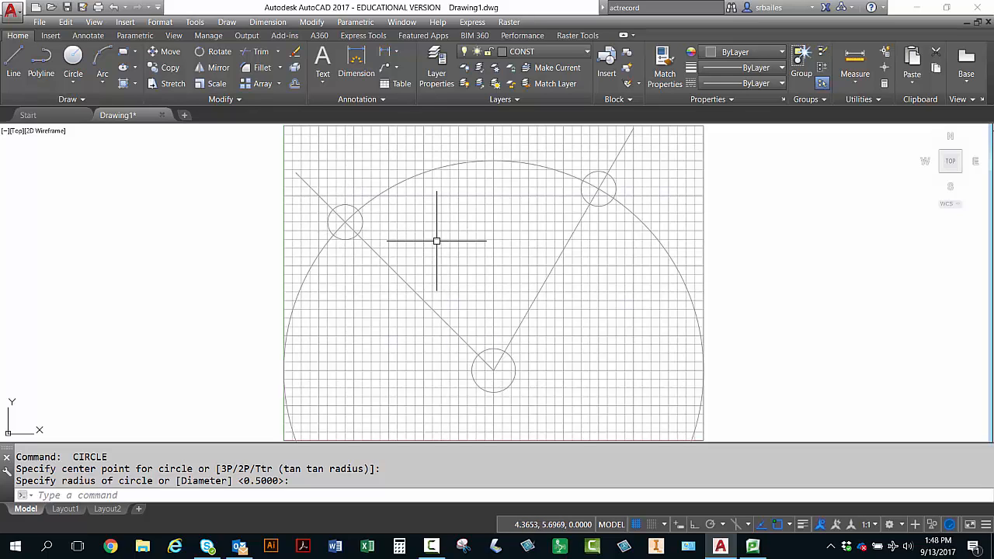
Draw a circle of radius 1.25 concentric with each of the two 0.5-radius circles, on the 60° line and the 135° line.
{"action": "key", "text": "Return"}
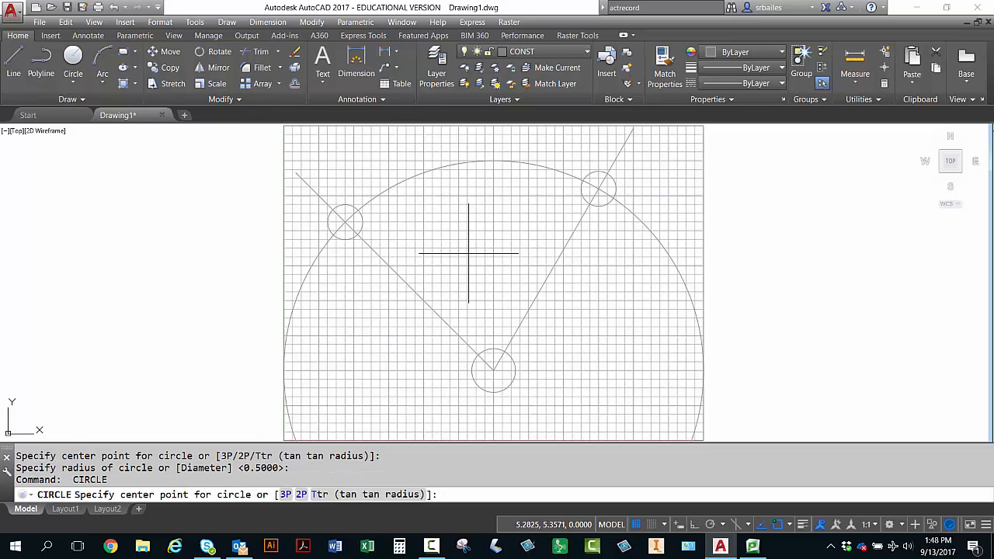
{"action": "left_click", "coordinate": [598, 188]}
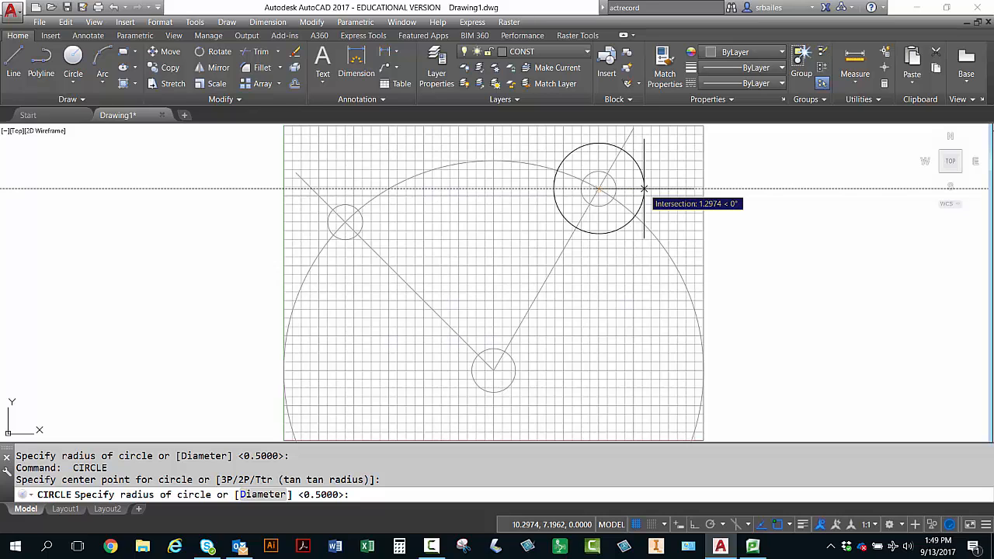
{"action": "type", "text": "1.25"}
{"action": "key", "text": "Return"}
{"action": "key", "text": "Return"}
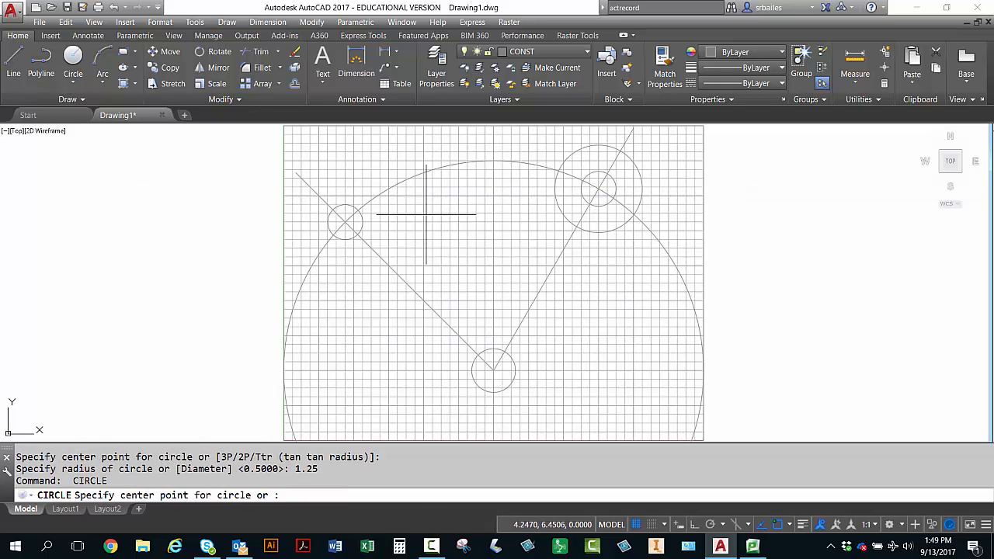
{"action": "left_click", "coordinate": [346, 223]}
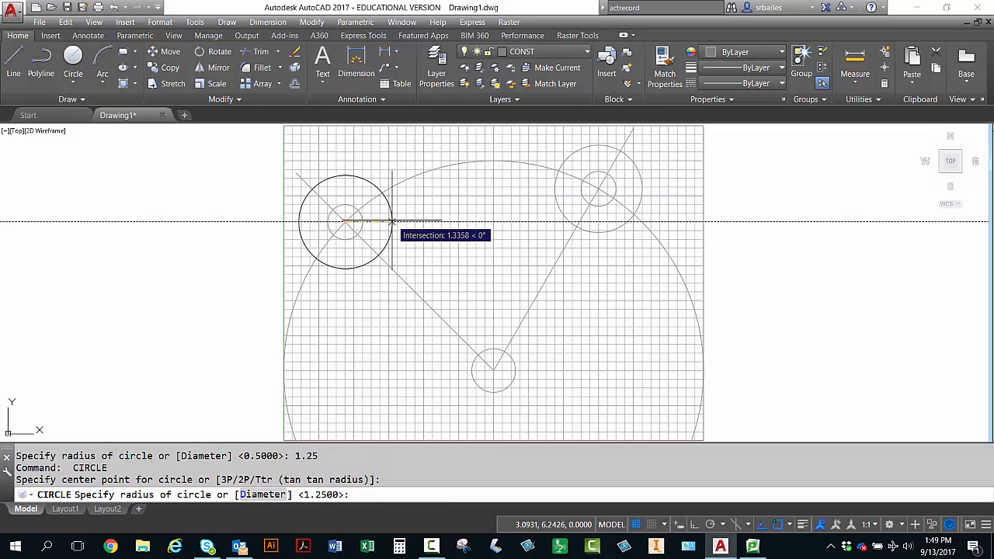
{"action": "left_click", "coordinate": [392, 223]}
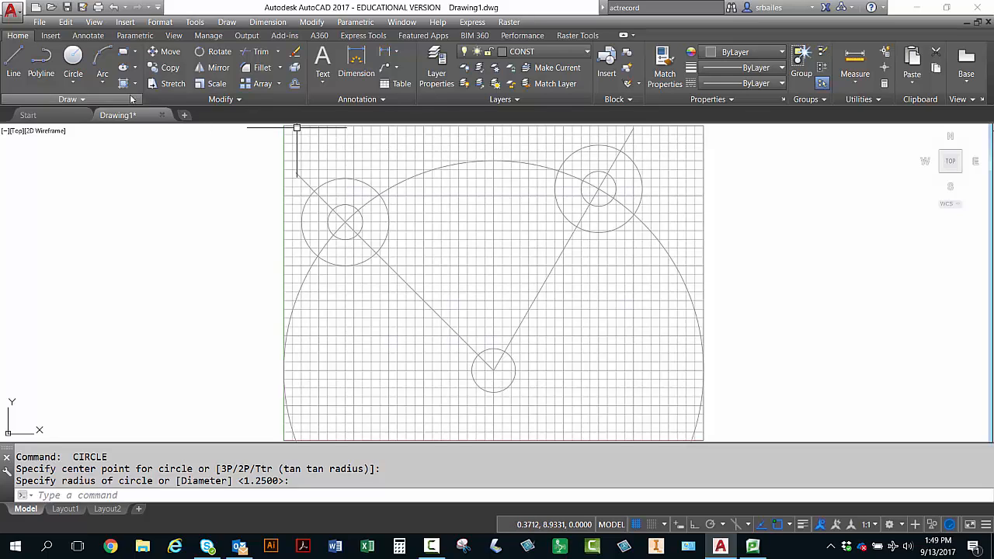
Draw a Tan, Tan, Radius circle of radius 7.25, tangent to the outer sides of the two 1.25-radius circles.
{"action": "left_click", "coordinate": [73, 81]}
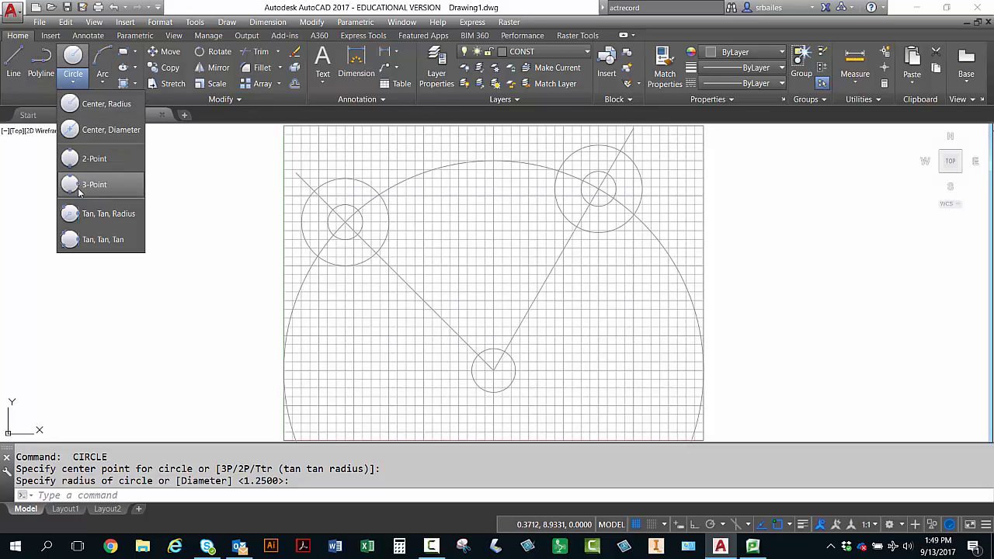
{"action": "left_click", "coordinate": [87, 213]}
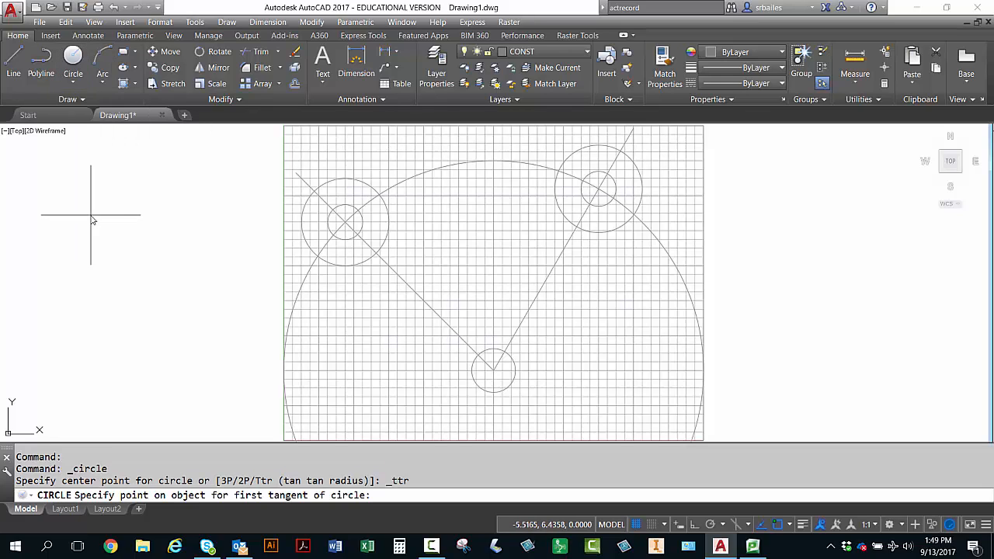
{"action": "left_click", "coordinate": [305, 199]}
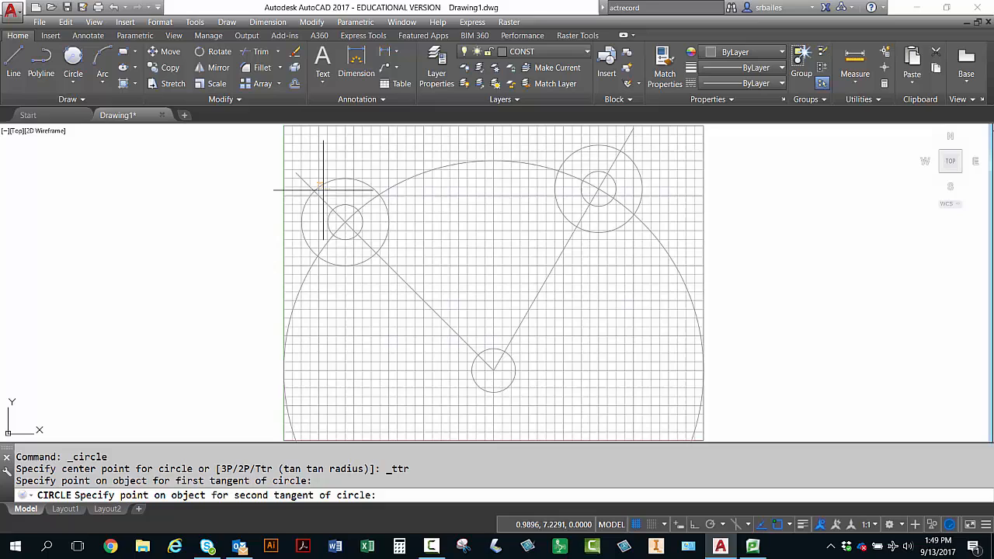
{"action": "left_click", "coordinate": [636, 161]}
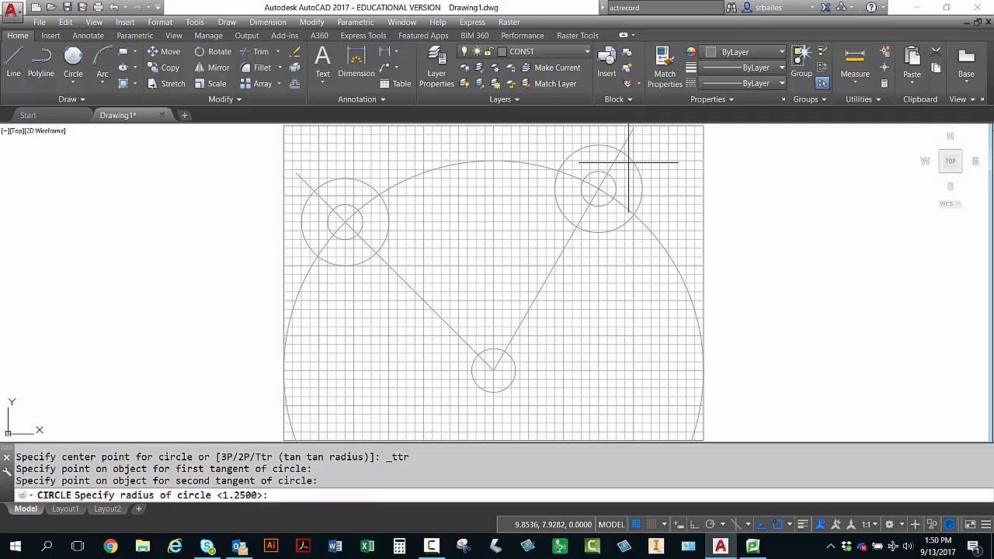
{"action": "type", "text": "7.25"}
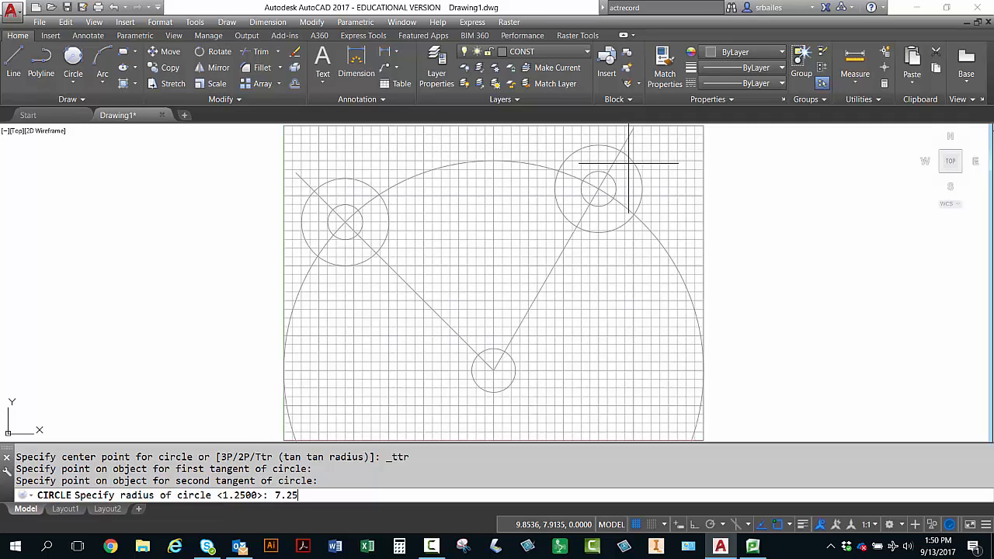
{"action": "key", "text": "Return"}
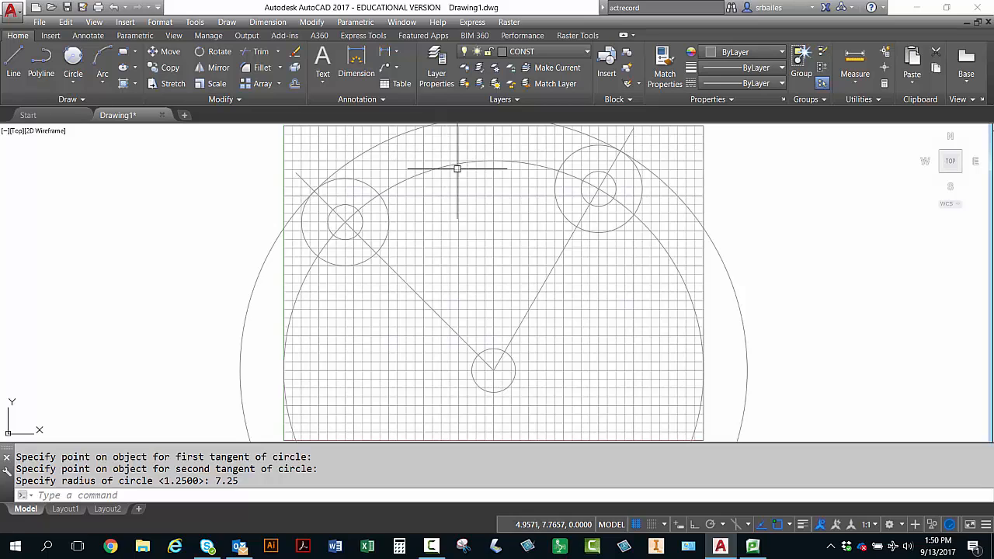
Offset the outermost large circle inward by 0.75.
{"action": "middle_click_drag", "start_coordinate": [457, 169], "coordinate": [452, 226]}
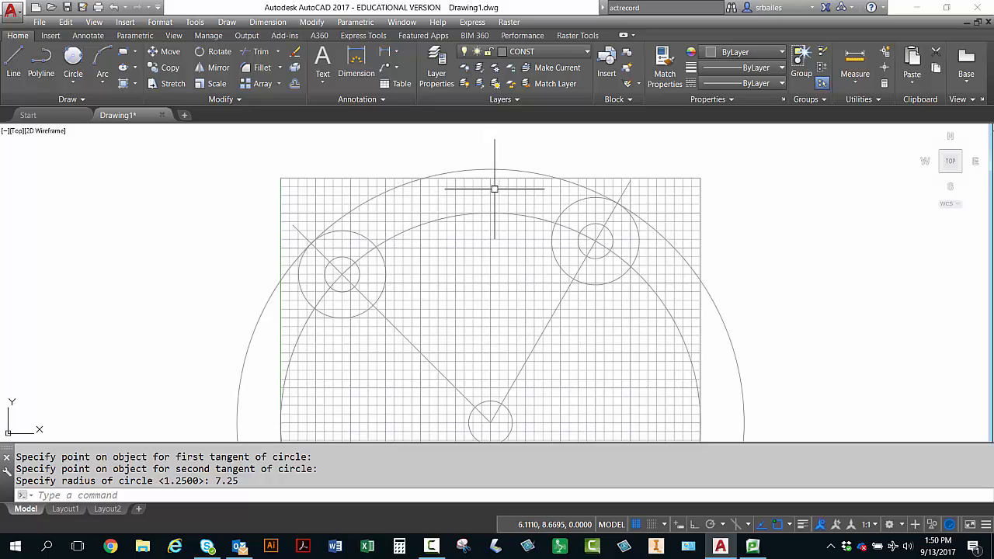
{"action": "type", "text": "O"}
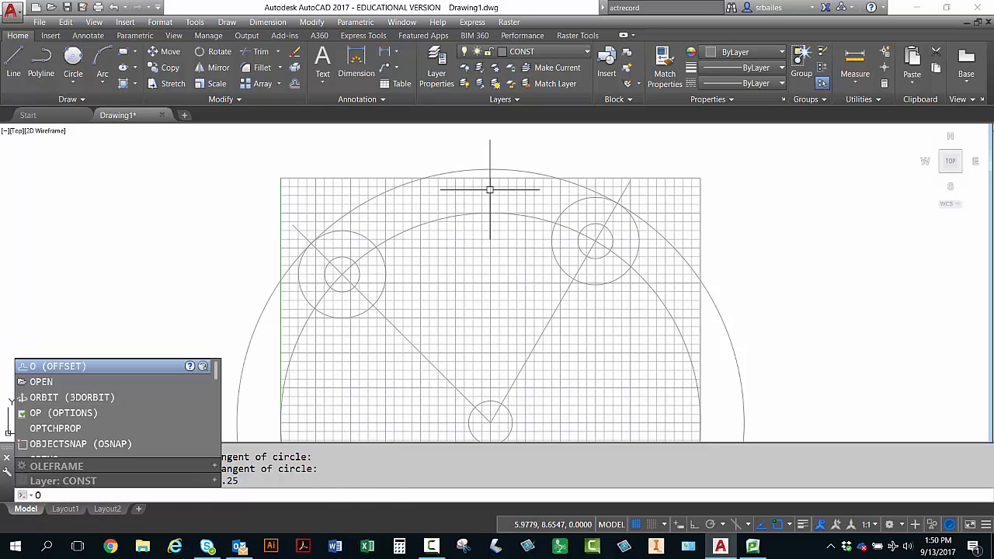
{"action": "key", "text": "Return"}
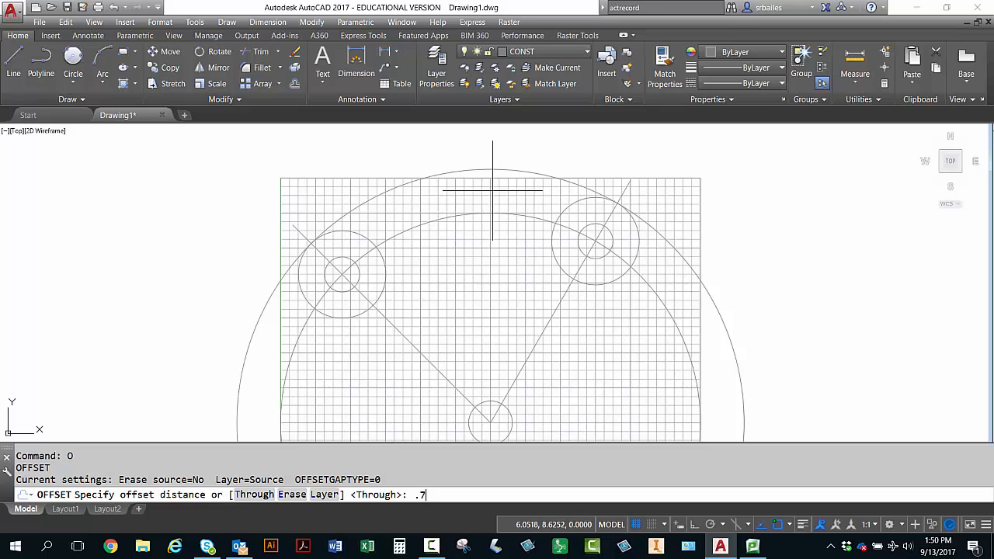
{"action": "type", "text": ".75"}
{"action": "key", "text": "Return"}
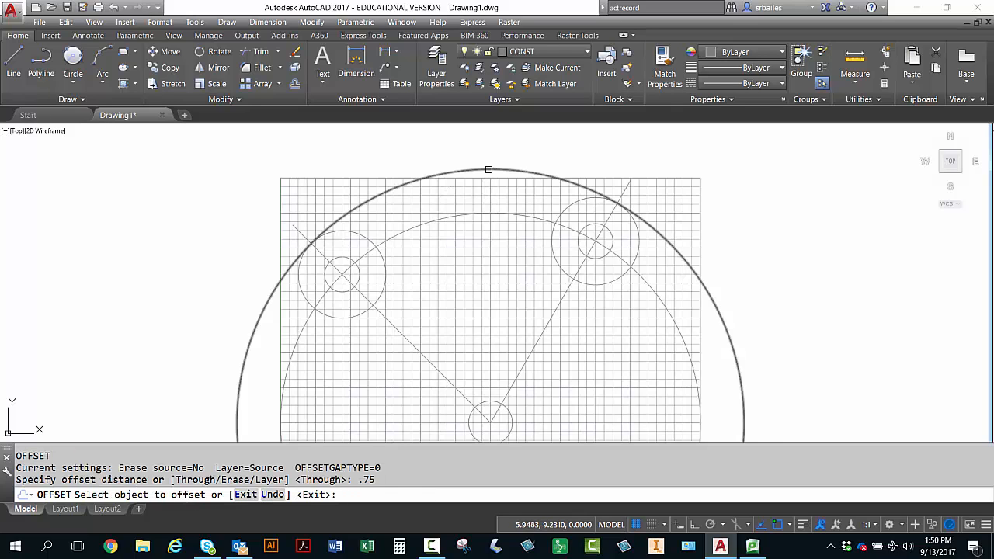
{"action": "left_click", "coordinate": [487, 169]}
{"action": "left_click", "coordinate": [488, 237]}
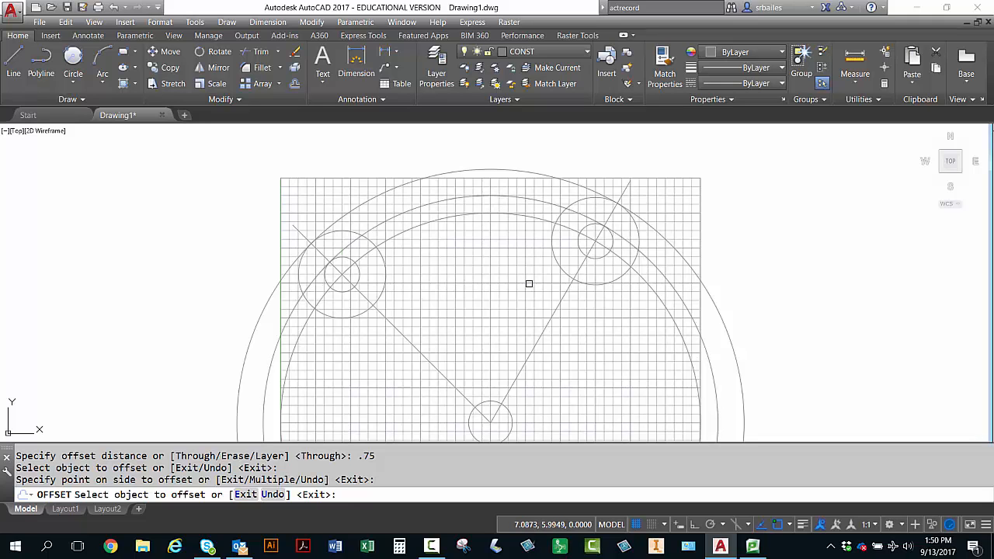
{"action": "middle_click_drag", "start_coordinate": [508, 283], "coordinate": [458, 174]}
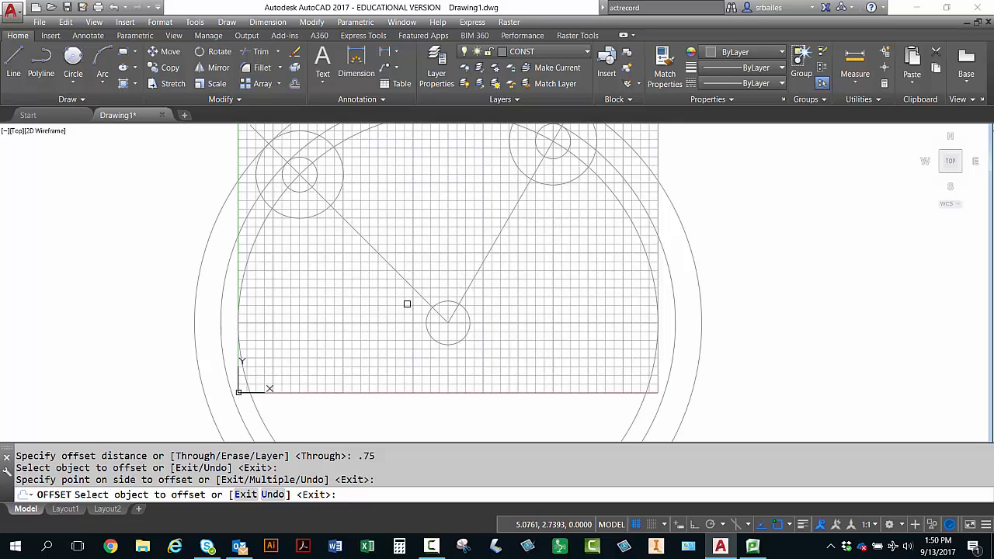
{"action": "key", "text": "Escape"}
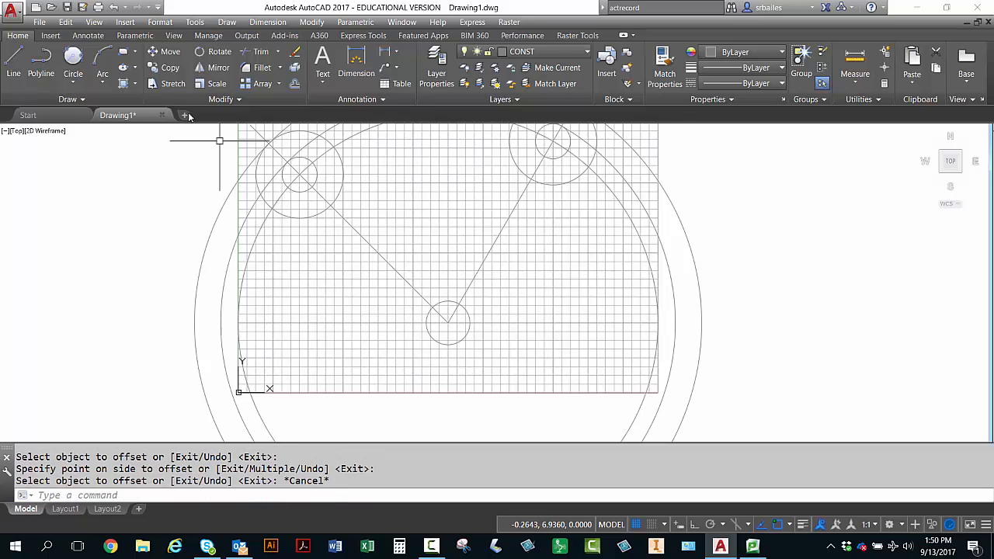
Draw a circle of radius 1.25 around the small central circle, centered where the two angled lines meet.
{"action": "left_click", "coordinate": [77, 83]}
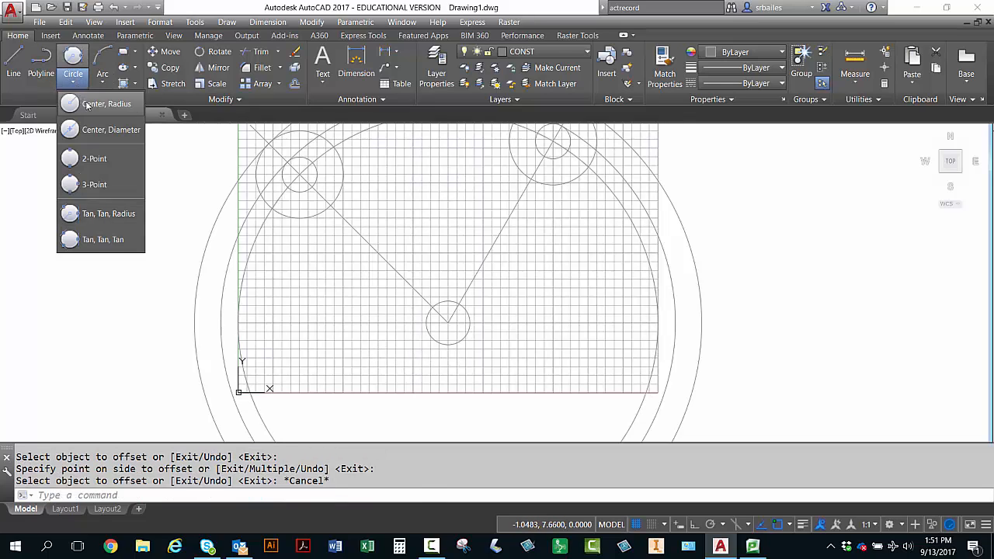
{"action": "left_click", "coordinate": [99, 104]}
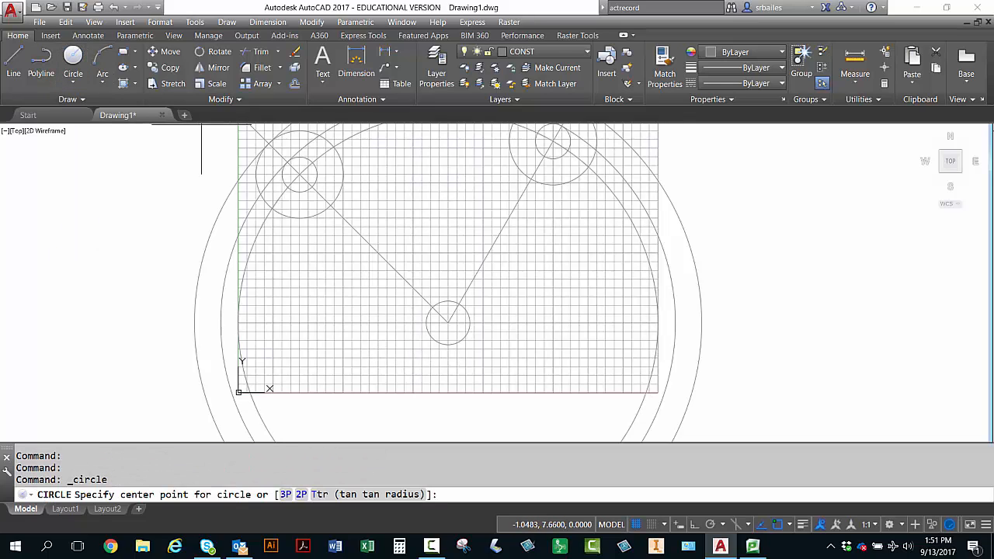
{"action": "left_click", "coordinate": [448, 322]}
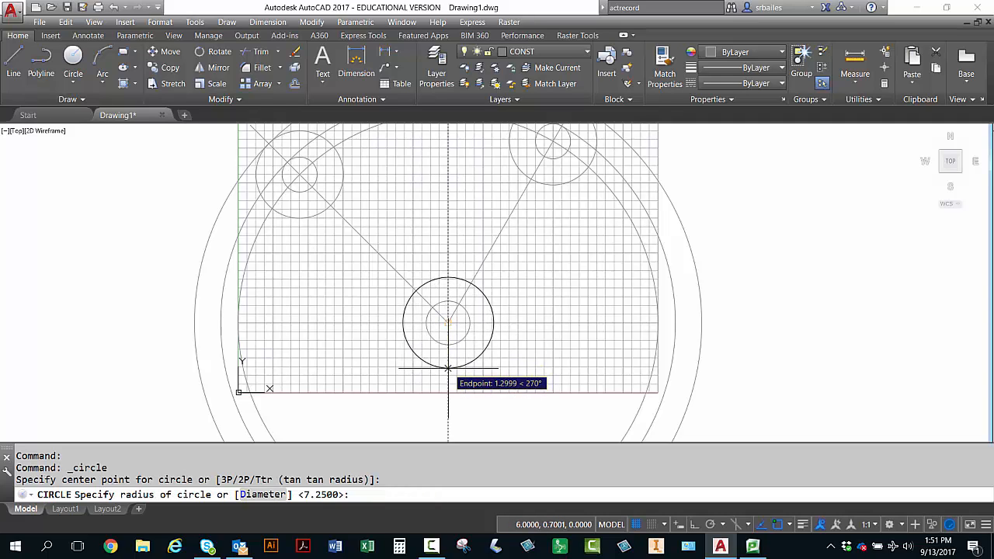
{"action": "type", "text": "1.25"}
{"action": "key", "text": "Return"}
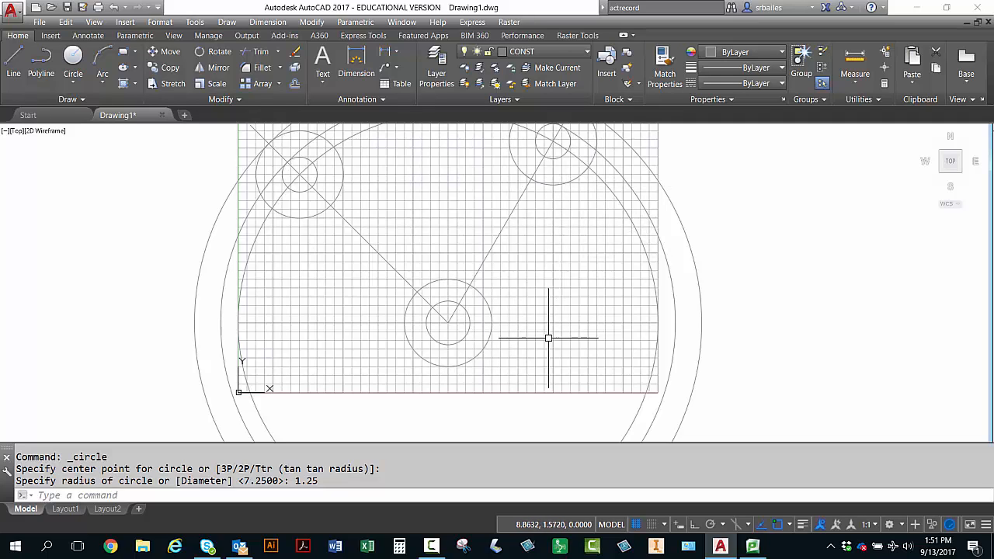
Draw a line tangent to the lower-right side of the central 1.25-radius circle and the right side of the 1.25-radius circle on the 60° line.
{"action": "type", "text": "L"}
{"action": "key", "text": "Return"}
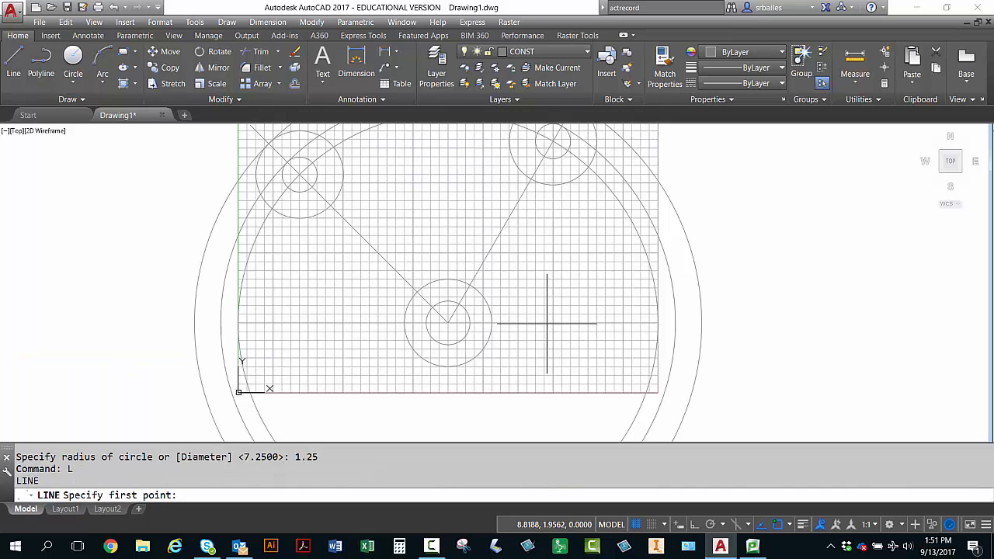
{"action": "right_click", "coordinate": [547, 333], "text": "shift"}
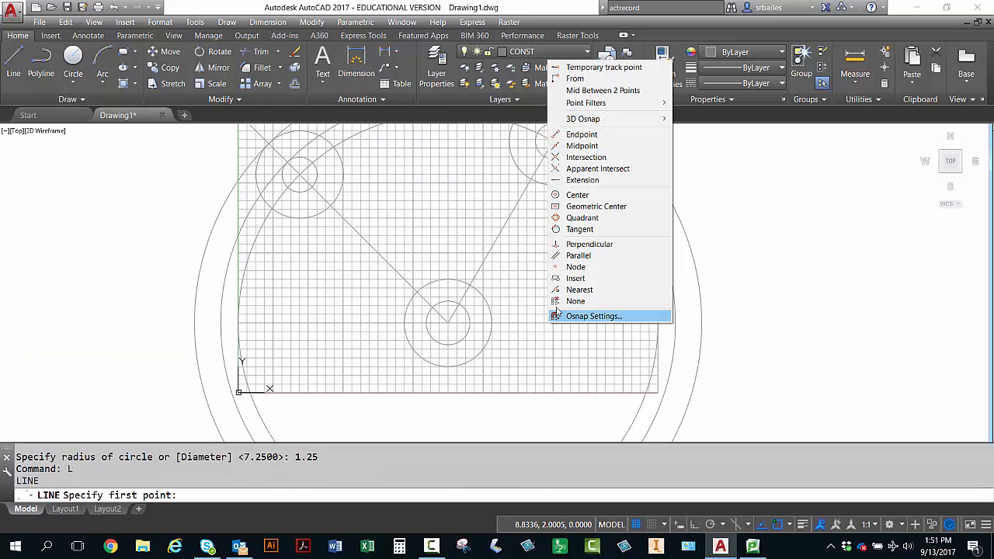
{"action": "left_click", "coordinate": [601, 229]}
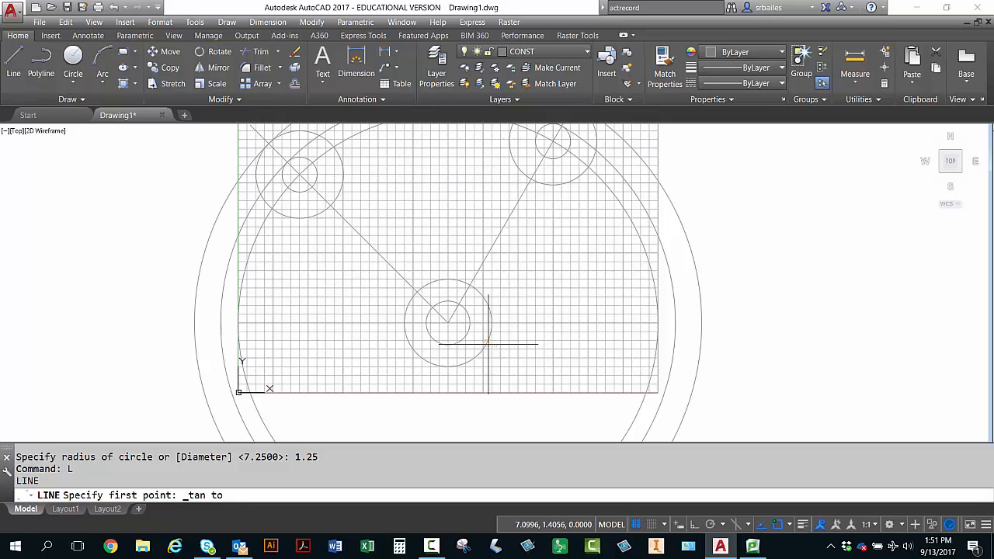
{"action": "left_click", "coordinate": [480, 342]}
{"action": "right_click", "coordinate": [547, 293], "text": "shift"}
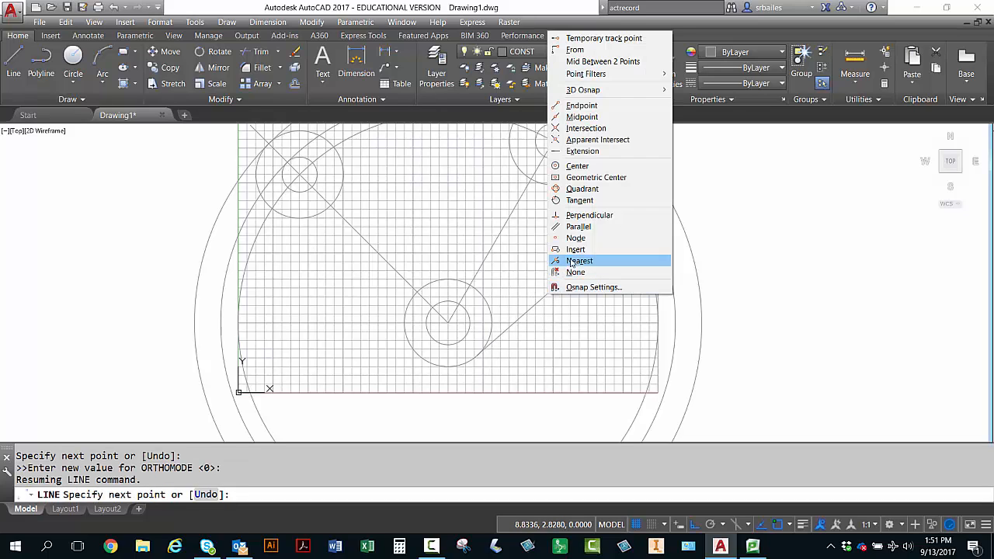
{"action": "left_click", "coordinate": [579, 200]}
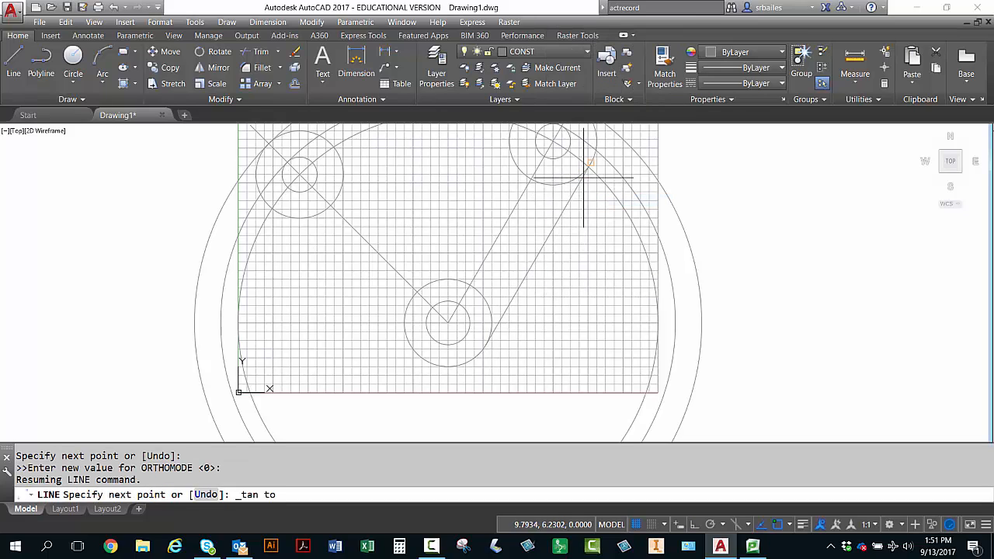
{"action": "left_click", "coordinate": [576, 179]}
{"action": "key", "text": "Return"}
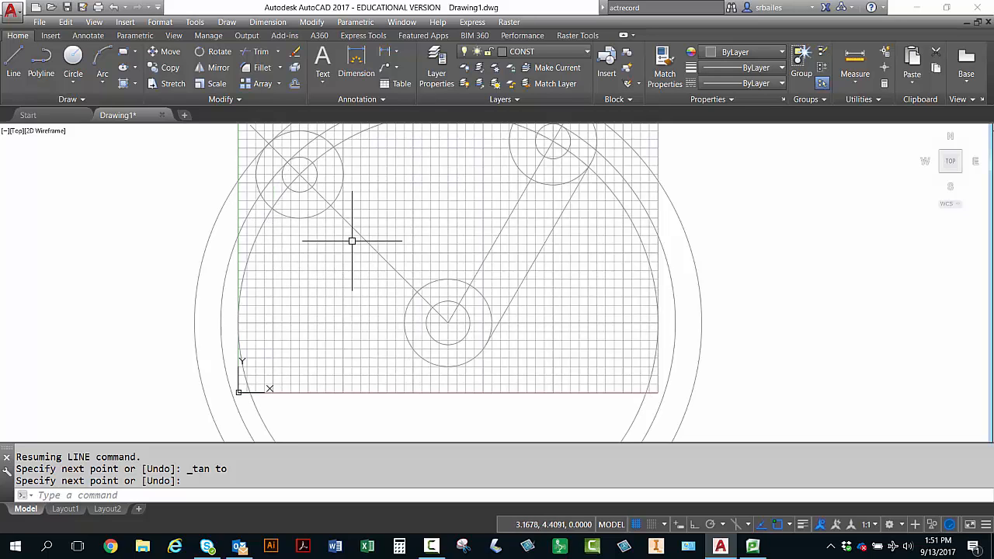
Draw a Tan, Tan, Radius circle of radius 2.5, tangent to the upper-left and central 1.25-radius circles.
{"action": "left_click", "coordinate": [73, 79]}
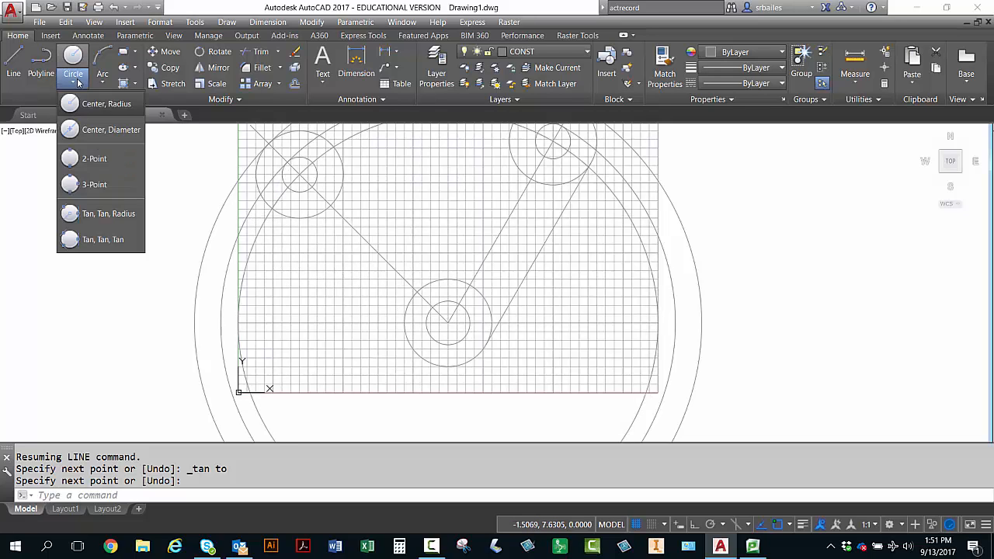
{"action": "left_click", "coordinate": [92, 216]}
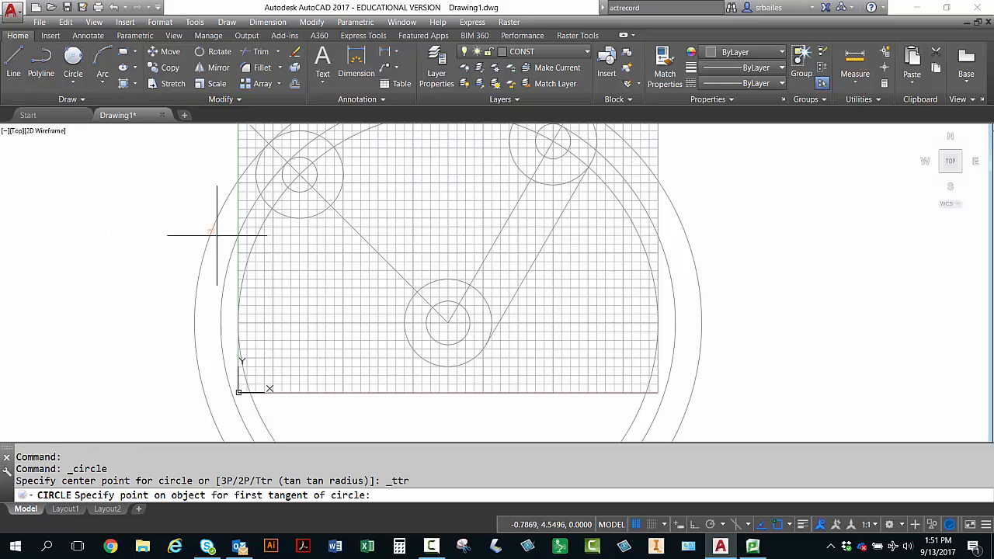
{"action": "left_click", "coordinate": [302, 223]}
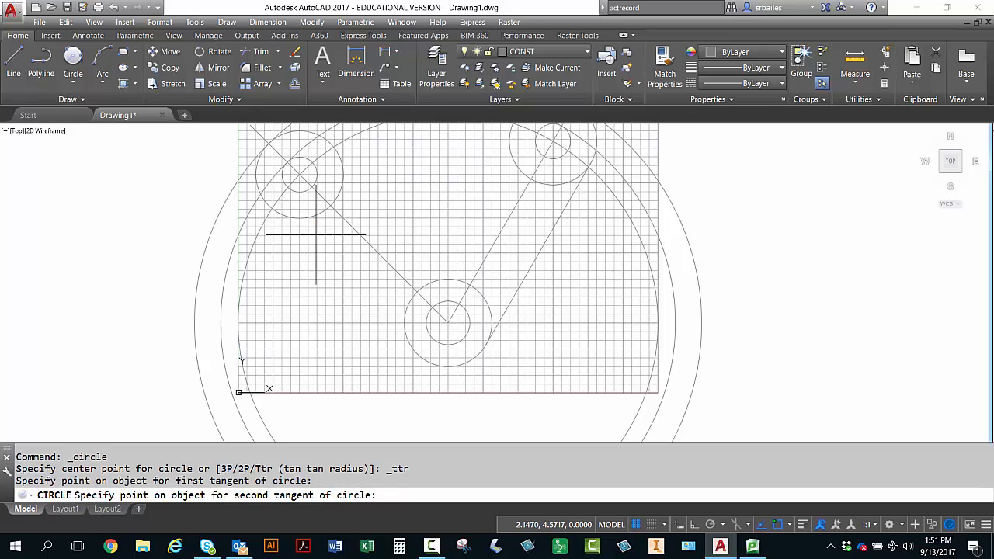
{"action": "left_click", "coordinate": [400, 313]}
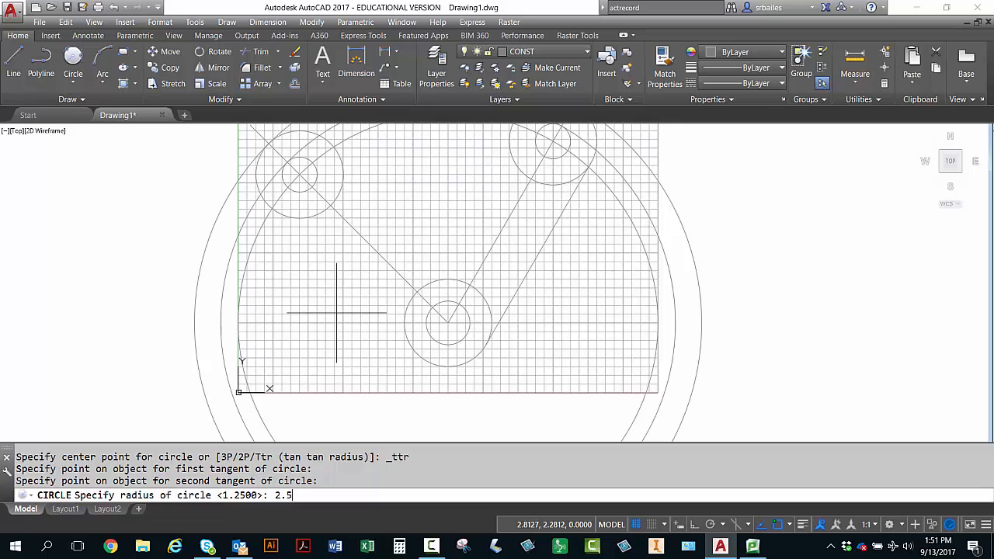
{"action": "key", "text": "Return"}
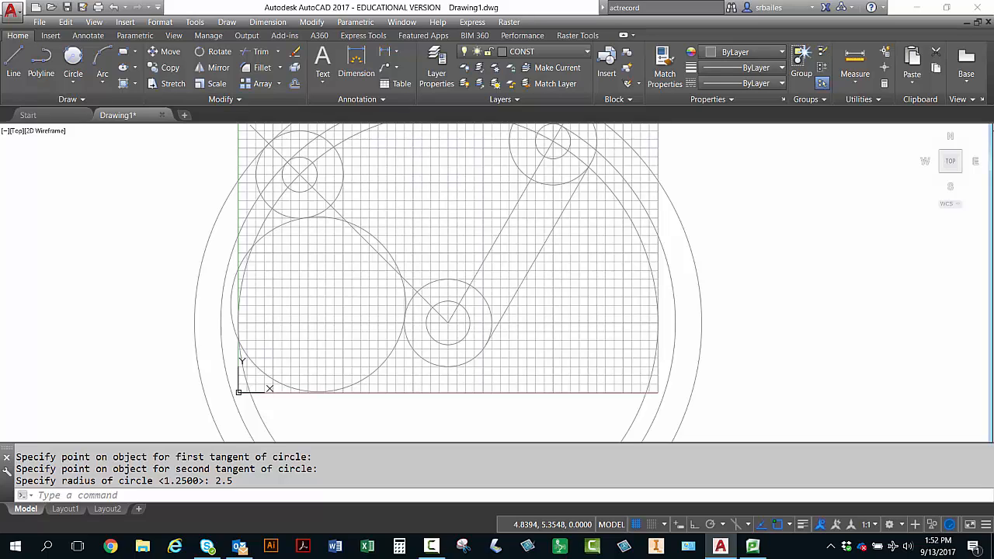
Offset the 2.5-radius circle outward by 0.75.
{"action": "type", "text": "o"}
{"action": "key", "text": "Return"}
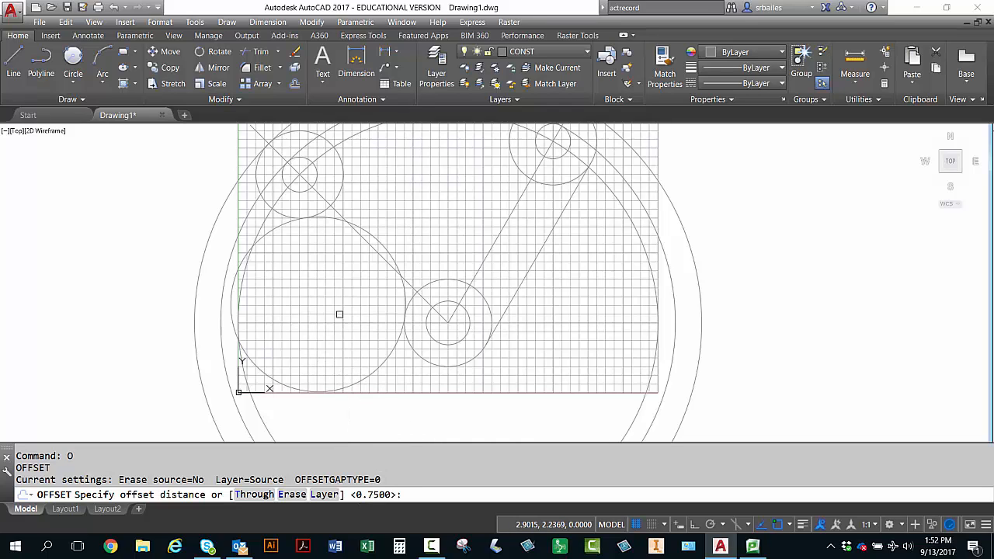
{"action": "key", "text": "Return"}
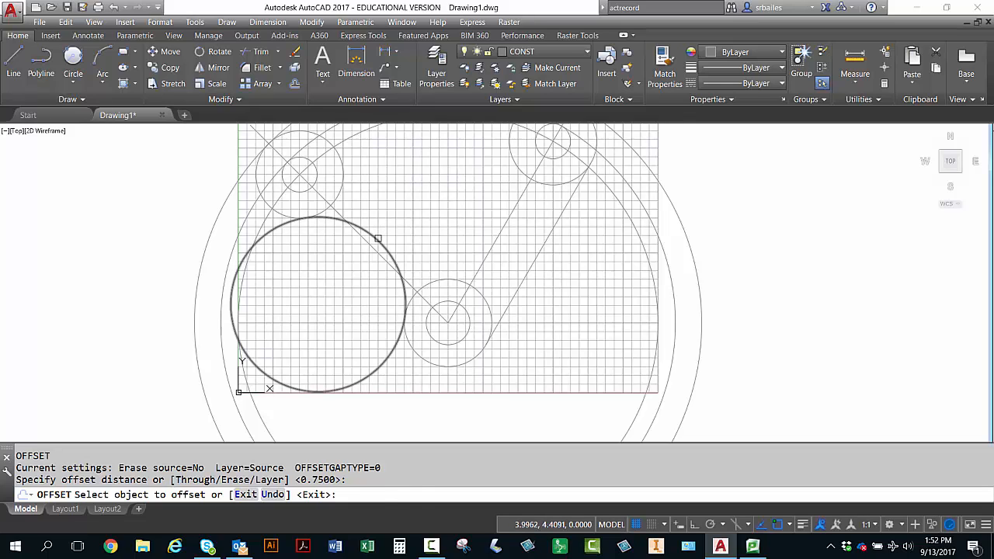
{"action": "left_click", "coordinate": [377, 239]}
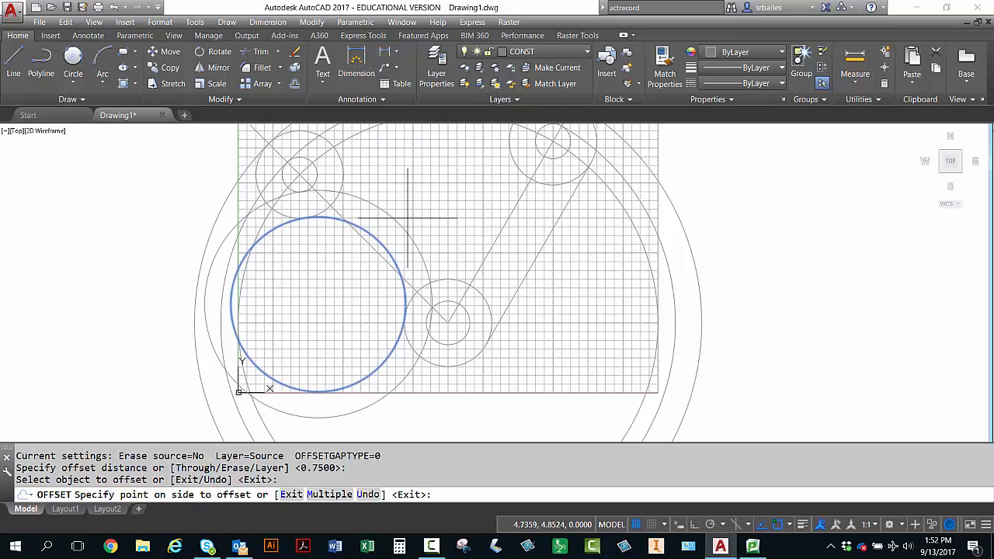
{"action": "left_click", "coordinate": [428, 198]}
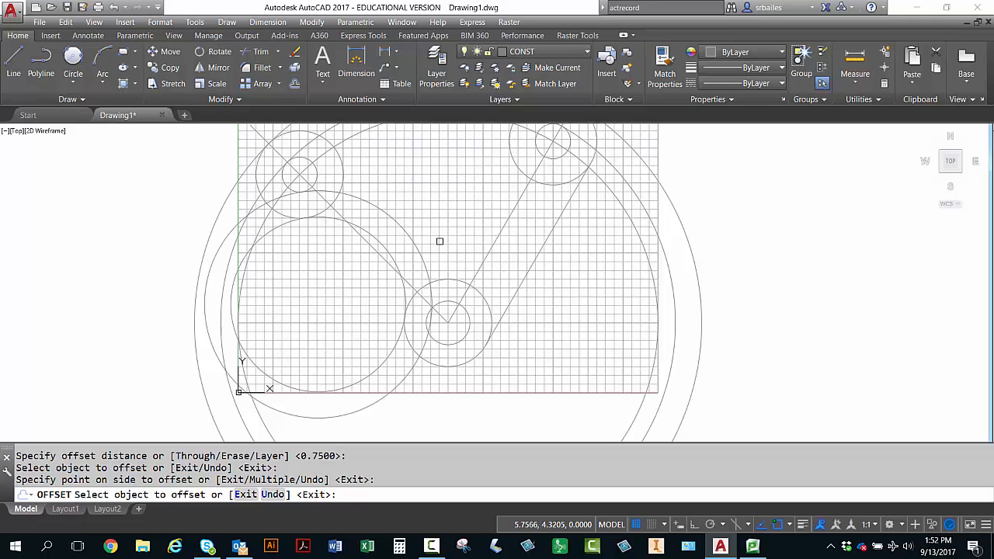
Offset the tangent line of the 60° arm by 0.75 toward the 60° line.
{"action": "middle_click_drag", "start_coordinate": [438, 237], "coordinate": [423, 298]}
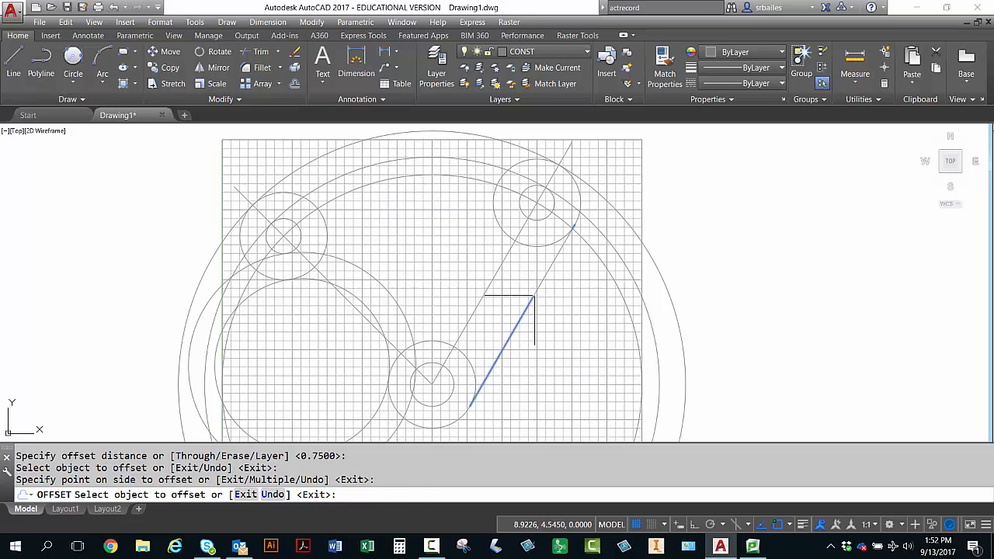
{"action": "left_click", "coordinate": [534, 297]}
{"action": "left_click", "coordinate": [515, 288]}
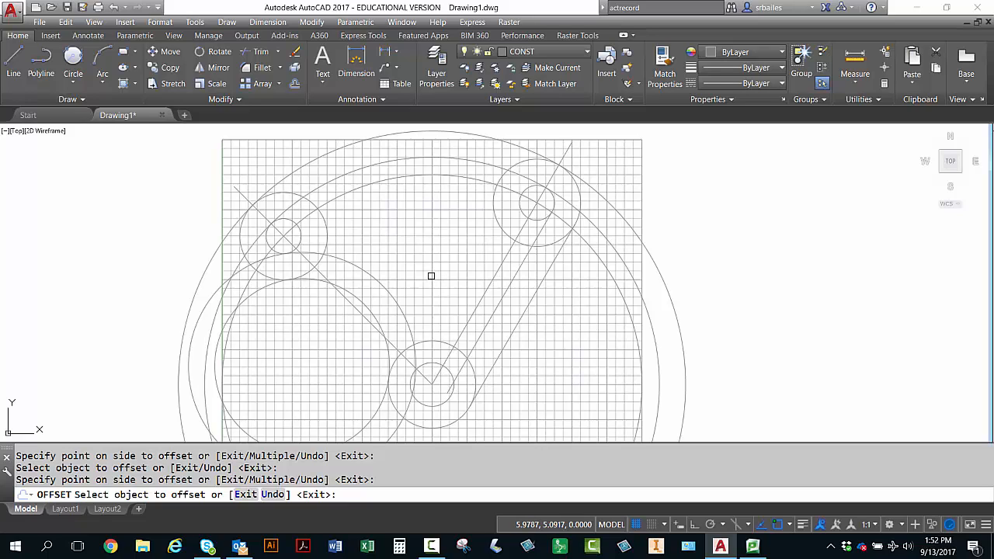
{"action": "key", "text": "Escape"}
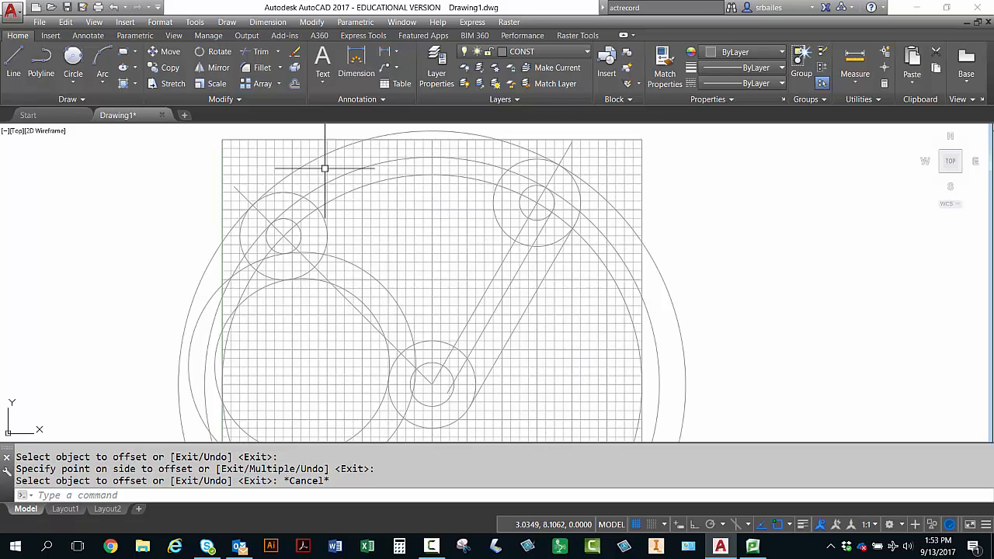
Fillet the innermost large circle and the left side of the 60° line's 1.25-radius circle with radius 0.5 and No trim.
{"action": "left_click", "coordinate": [261, 69]}
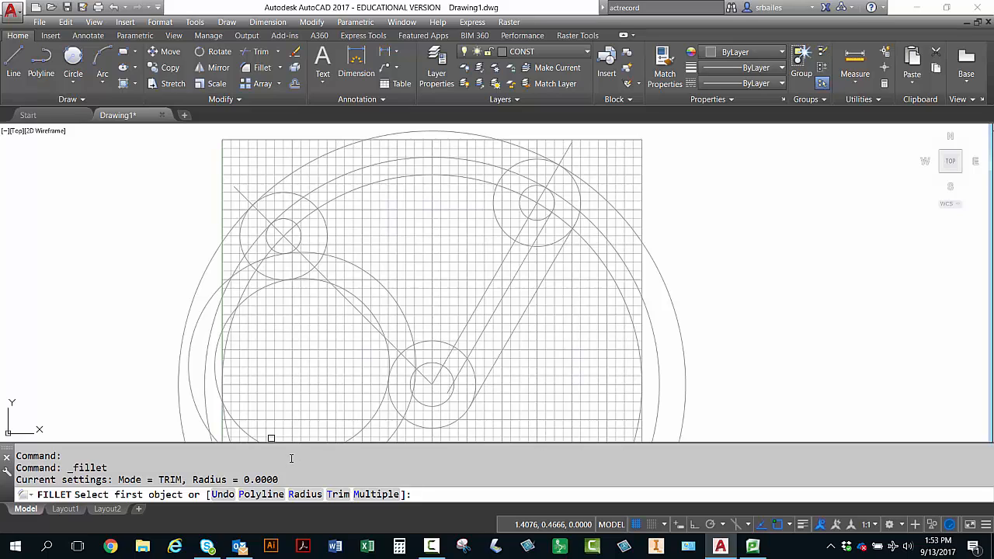
{"action": "type", "text": "R"}
{"action": "key", "text": "Return"}
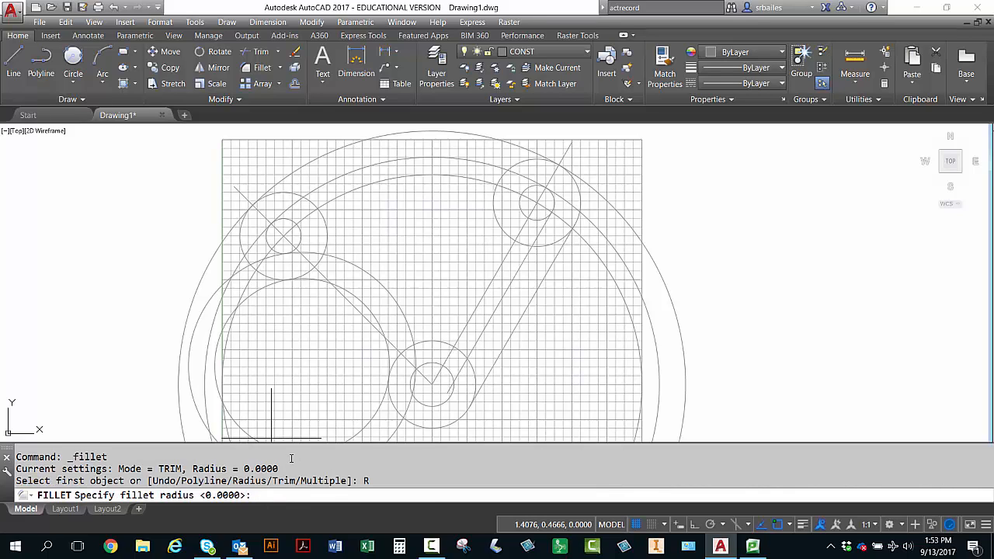
{"action": "type", "text": ".5"}
{"action": "key", "text": "Return"}
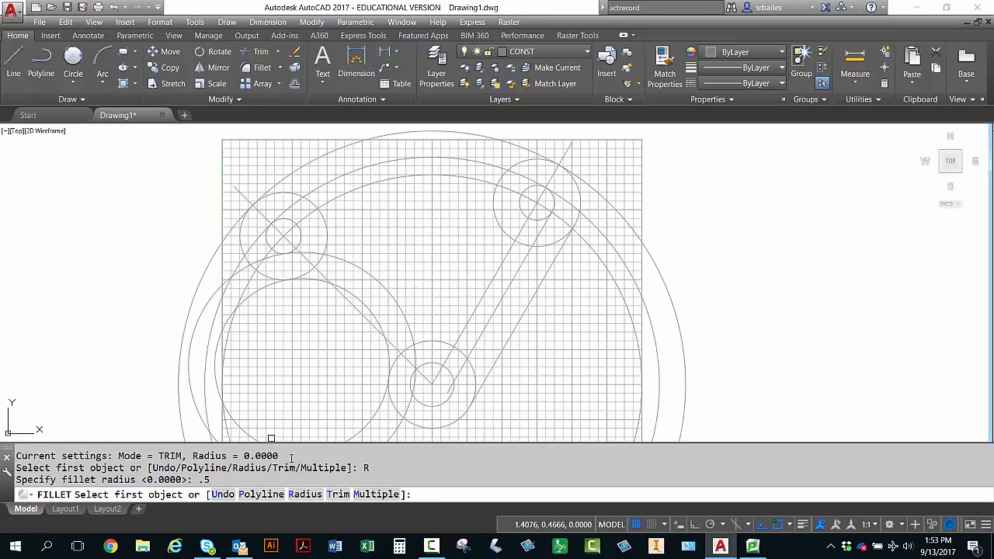
{"action": "left_click", "coordinate": [331, 497]}
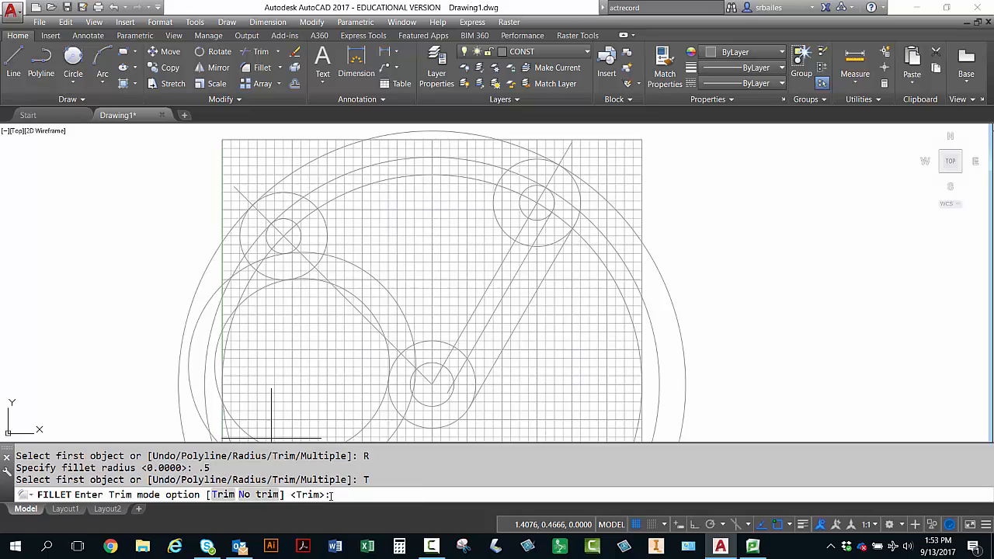
{"action": "left_click", "coordinate": [257, 495]}
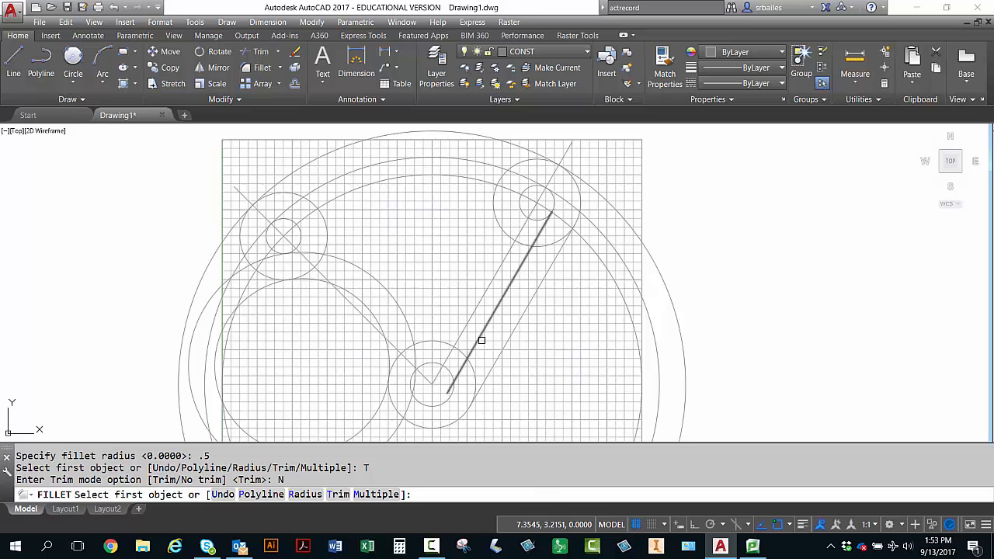
{"action": "left_click", "coordinate": [492, 202]}
{"action": "left_click", "coordinate": [487, 182]}
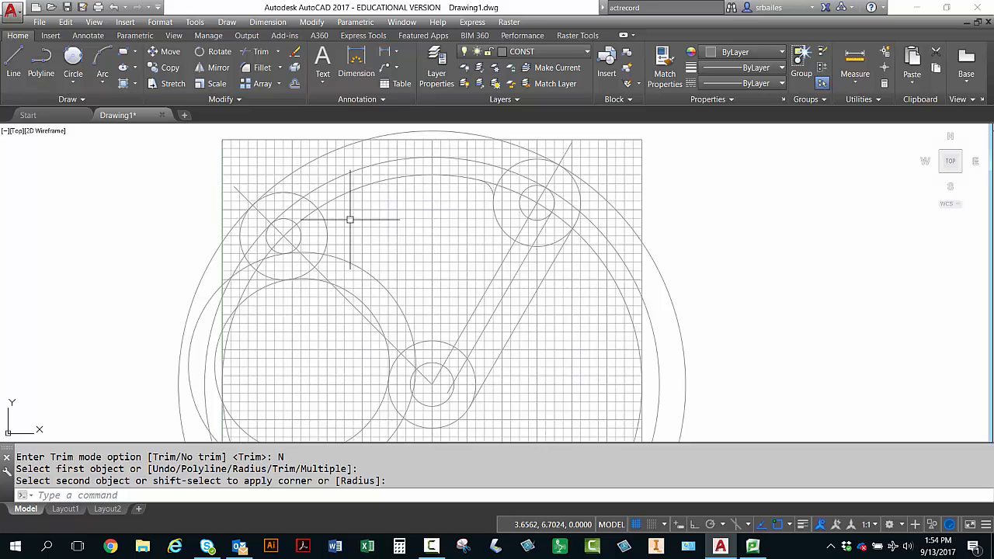
Fillet the upper-left 1.25-radius circle with the innermost large circle and with the offset of the 2.5-radius circle, using radius 0.5.
{"action": "key", "text": "Return"}
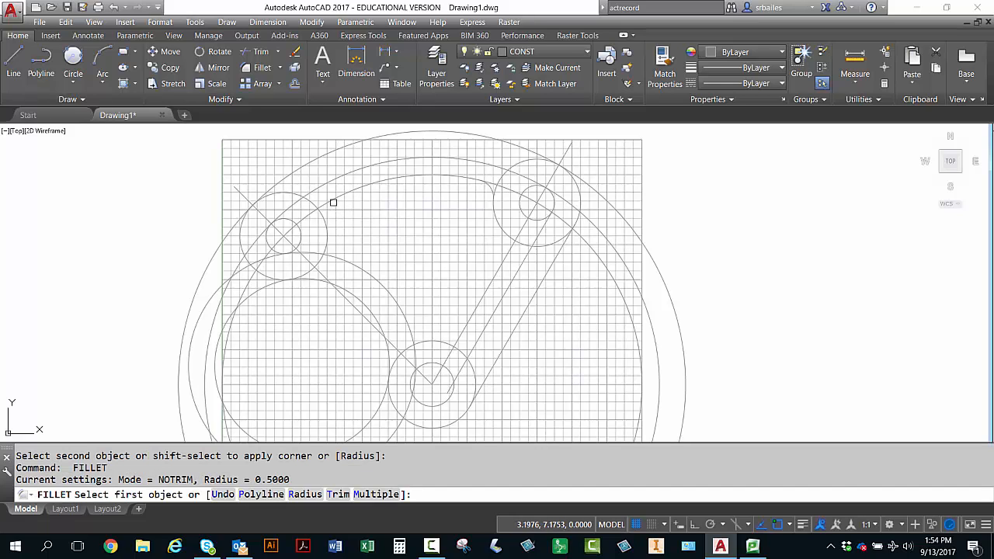
{"action": "left_click", "coordinate": [332, 203]}
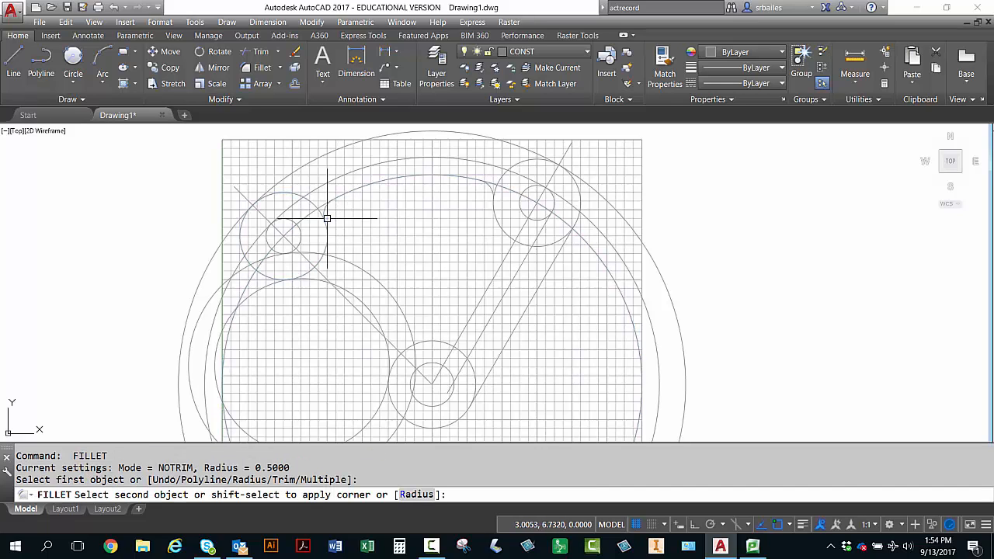
{"action": "left_click", "coordinate": [327, 219]}
{"action": "key", "text": "Return"}
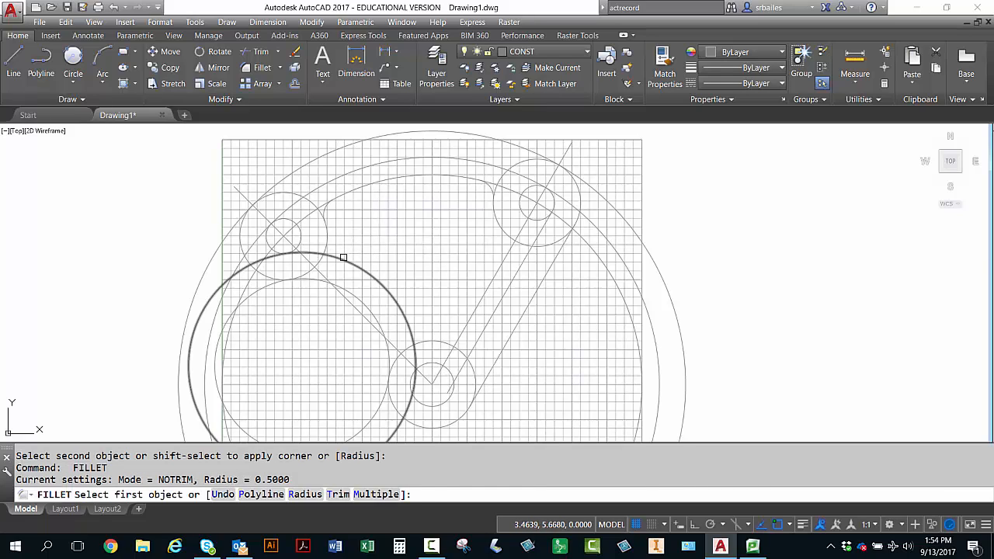
{"action": "left_click", "coordinate": [343, 256]}
{"action": "left_click", "coordinate": [329, 241]}
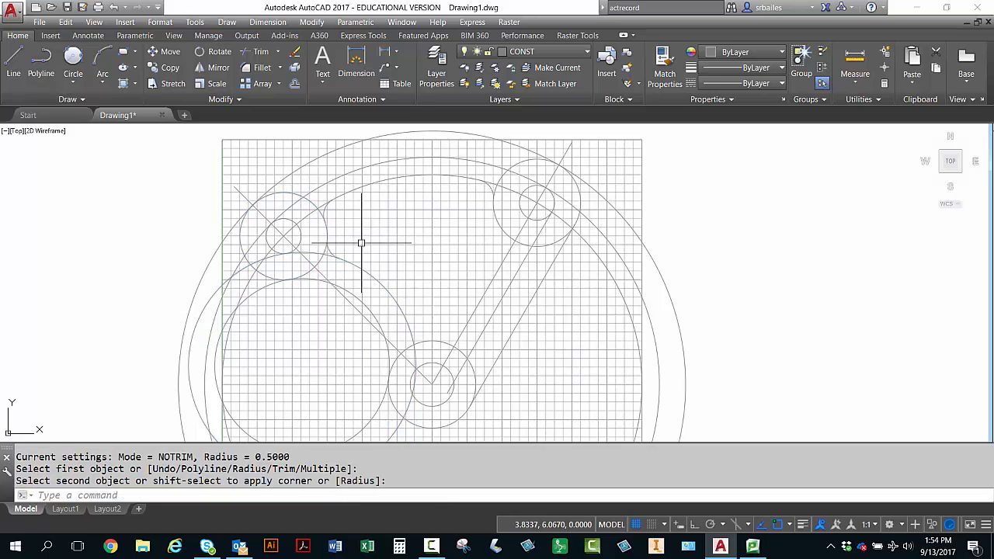
Fillet the central 1.25-radius circle with the offset of the 2.5-radius circle and with the offset tangent line, using radius 0.5.
{"action": "key", "text": "Return"}
{"action": "left_click", "coordinate": [409, 325]}
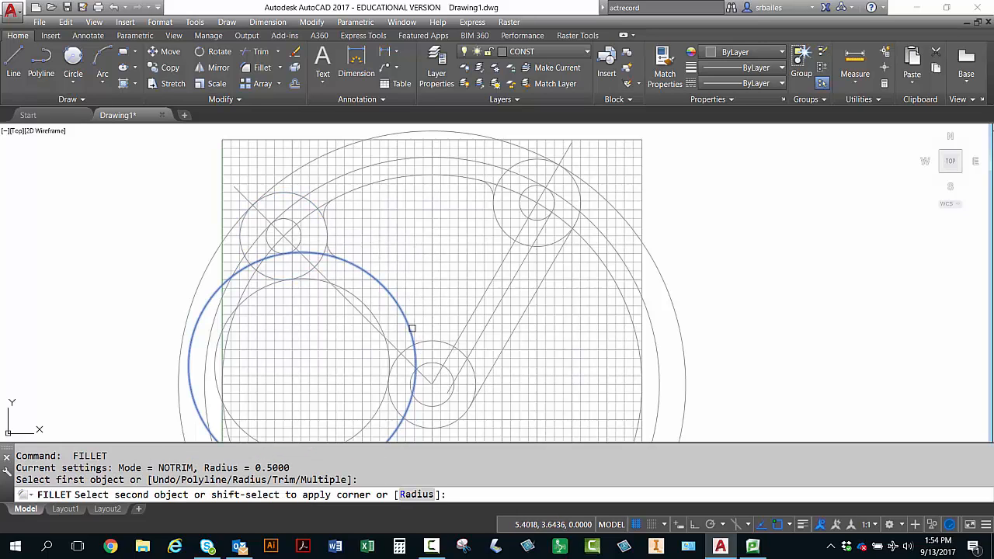
{"action": "left_click", "coordinate": [420, 343]}
{"action": "key", "text": "Return"}
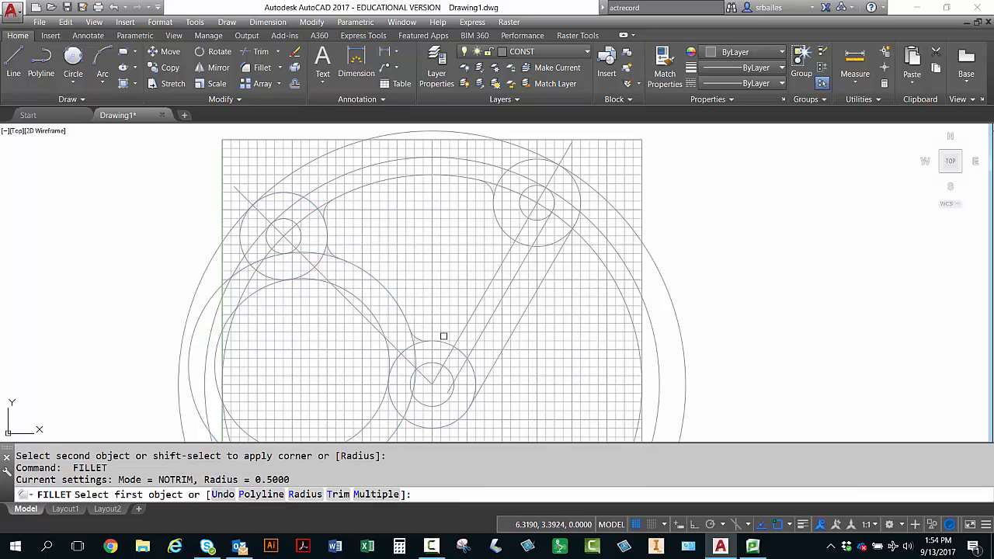
{"action": "left_click", "coordinate": [447, 341]}
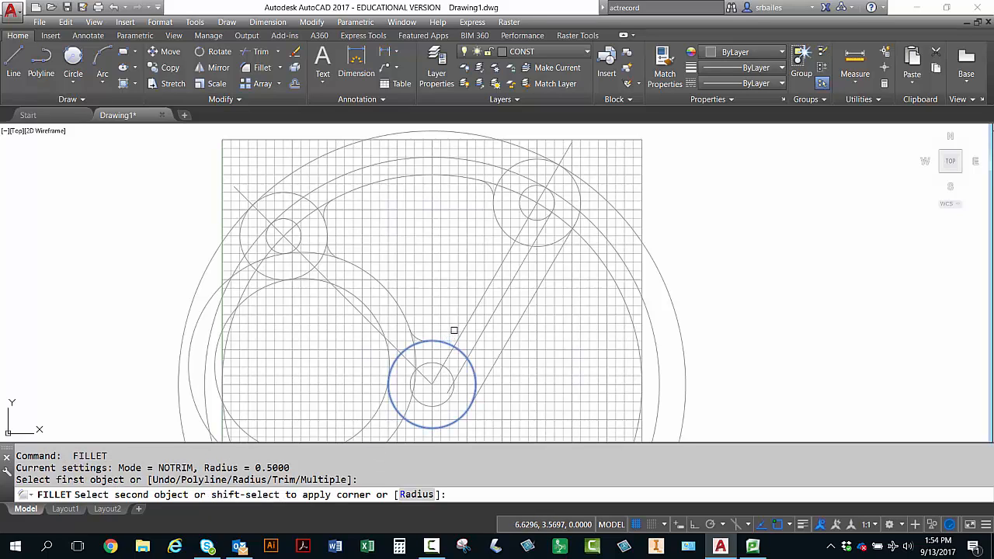
{"action": "left_click", "coordinate": [479, 334]}
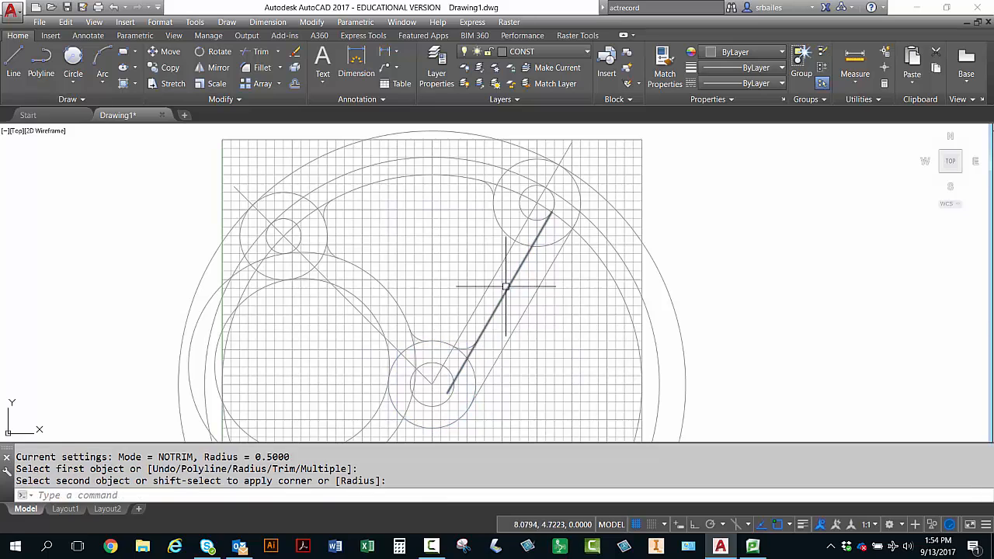
Fillet the underside of the 60° line's 1.25-radius circle with the offset tangent line, using radius 0.5.
{"action": "key", "text": "Return"}
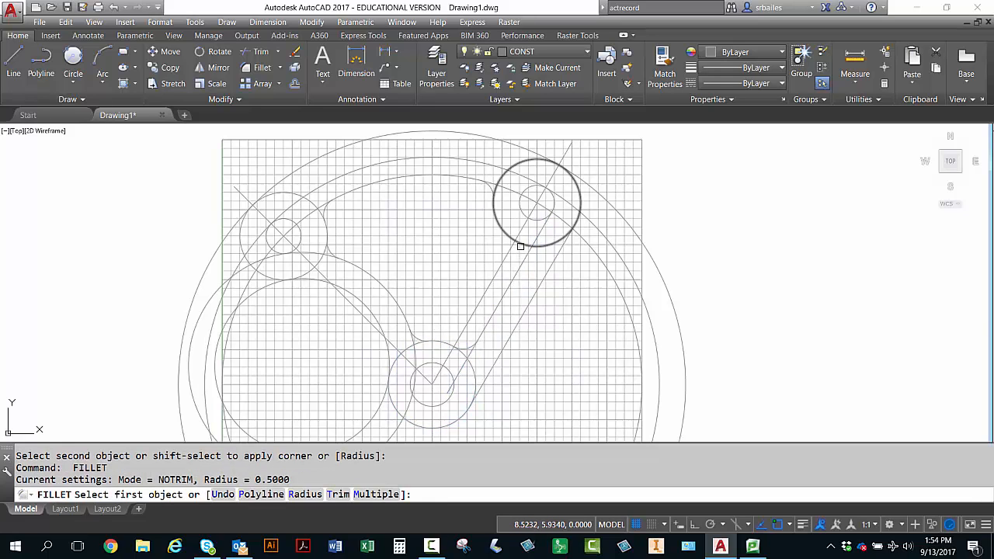
{"action": "left_click", "coordinate": [521, 246]}
{"action": "left_click", "coordinate": [525, 263]}
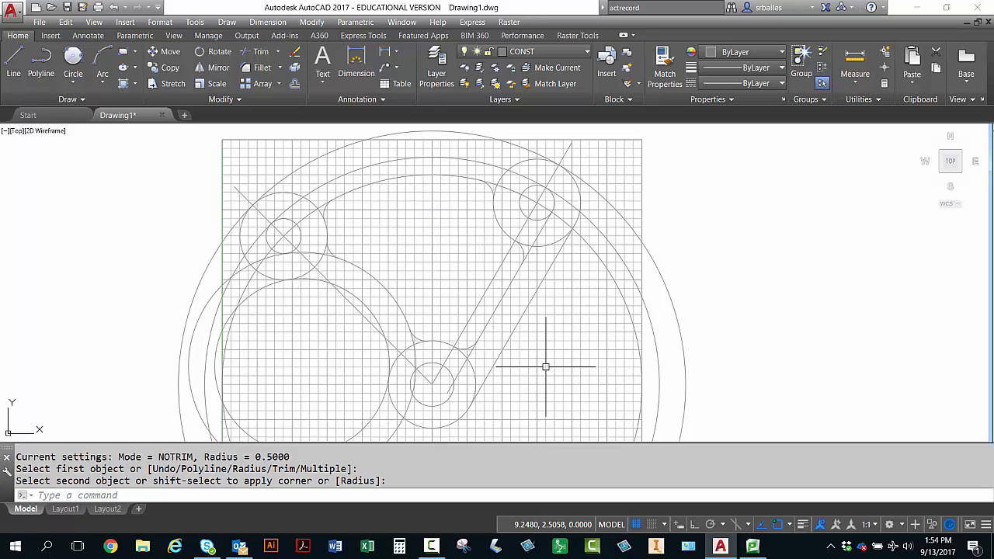
{"action": "scroll", "coordinate": [385, 276], "scroll_direction": "down", "scroll_amount": 2}
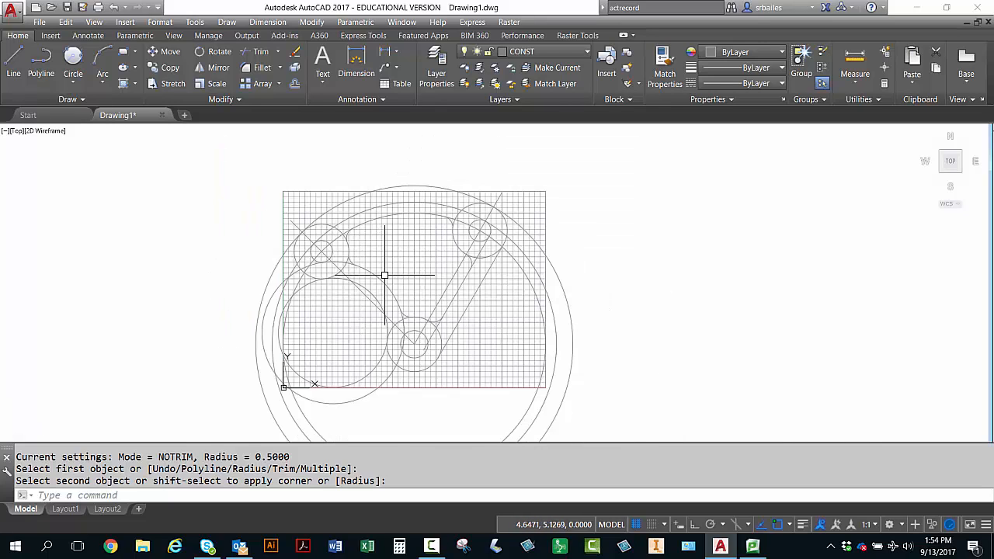
{"action": "scroll", "coordinate": [385, 275], "scroll_direction": "up", "scroll_amount": 2}
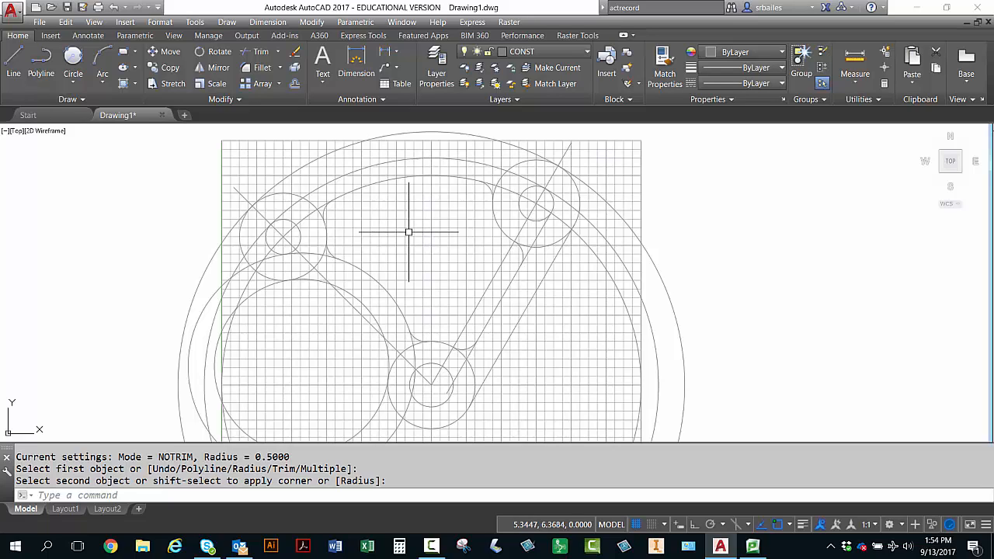
{"action": "type", "text": "TRIM"}
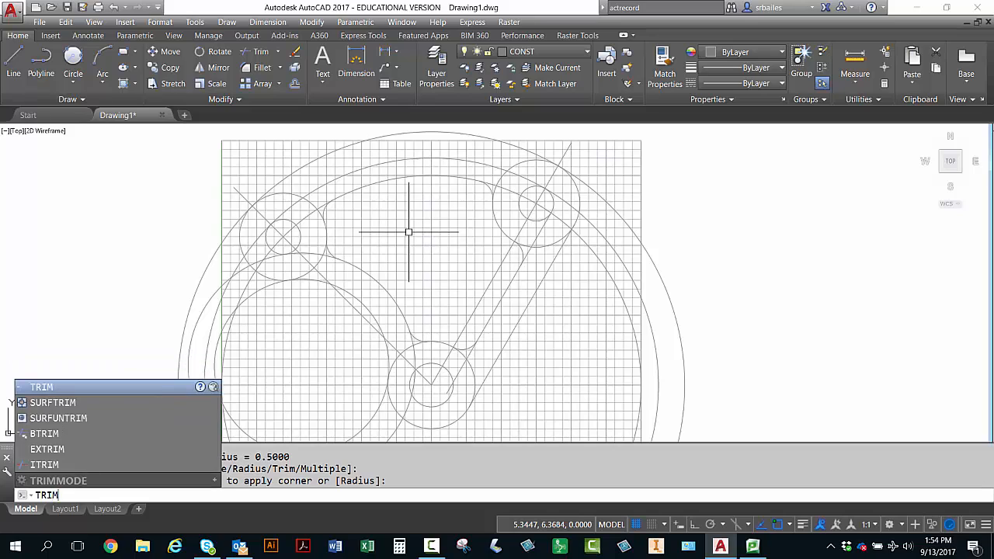
{"action": "key", "text": "Return"}
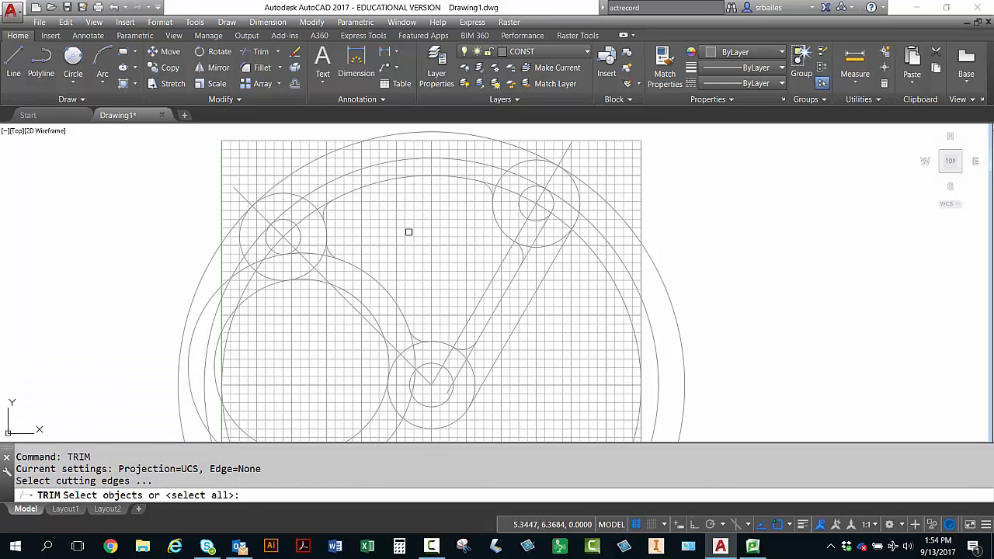
{"action": "key", "text": "Return"}
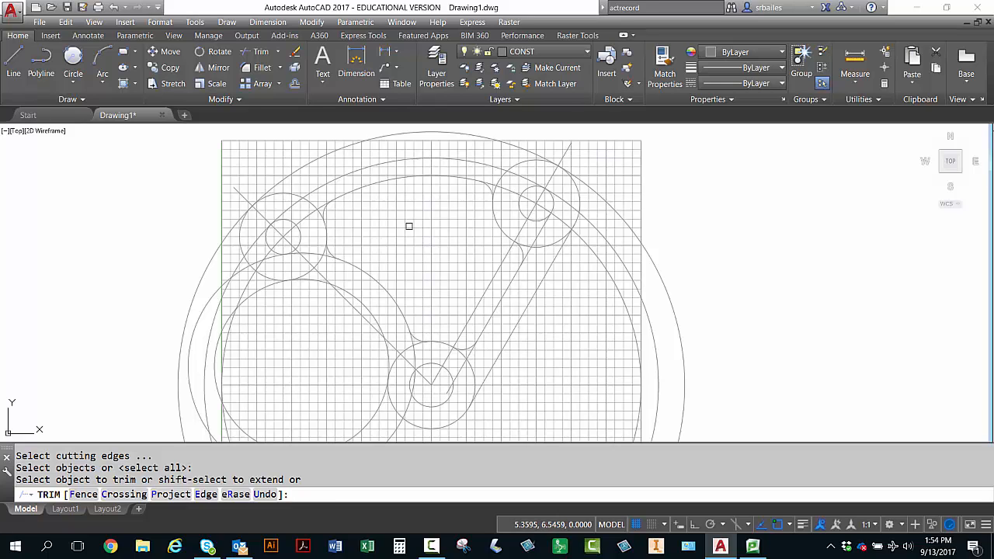
{"action": "scroll", "coordinate": [537, 317], "scroll_direction": "down", "scroll_amount": 2}
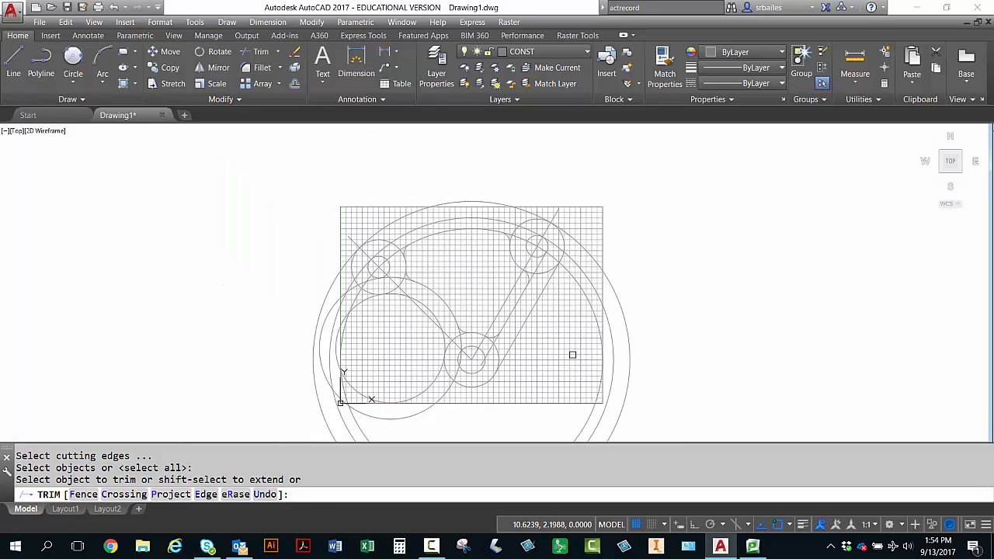
{"action": "middle_click_drag", "start_coordinate": [573, 355], "coordinate": [544, 287]}
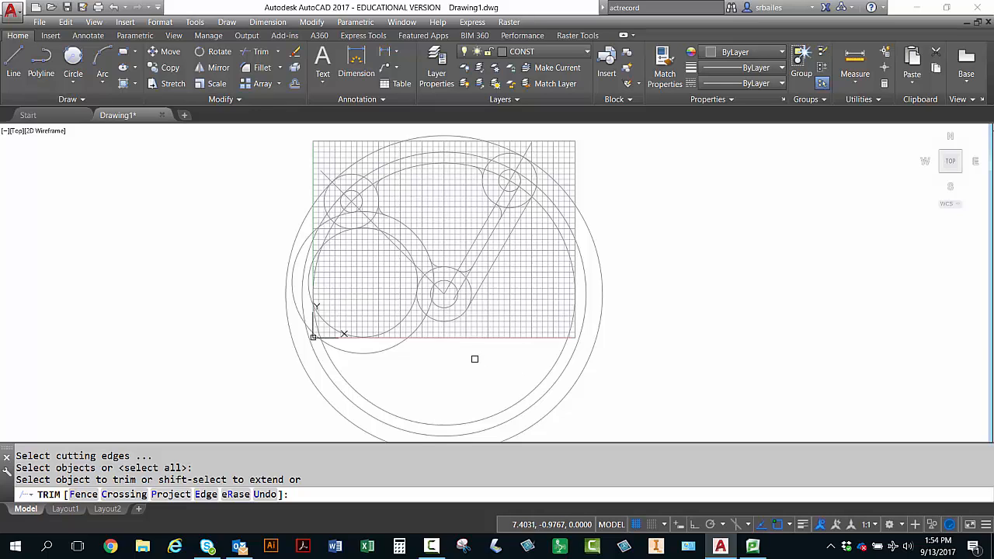
{"action": "key", "text": "Escape"}
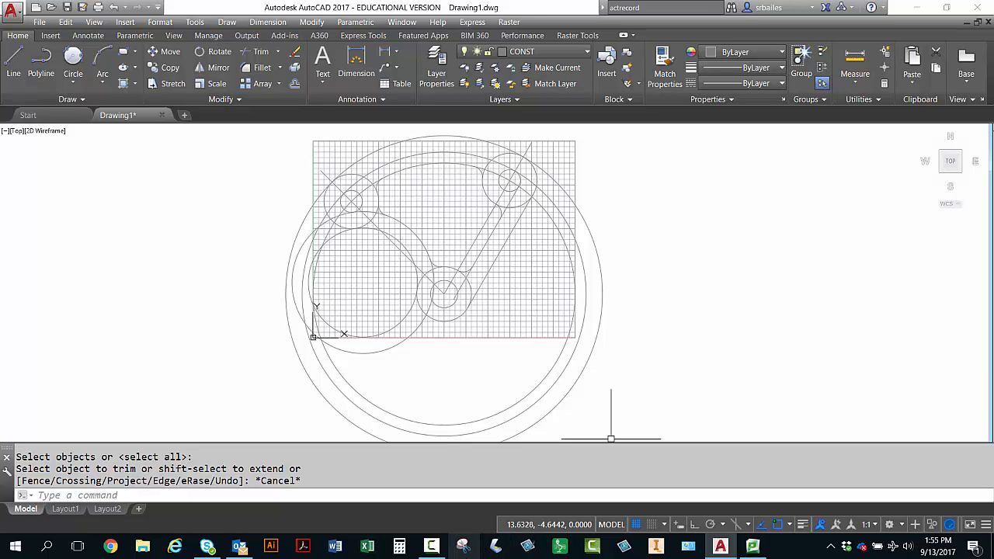
{"action": "left_click", "coordinate": [434, 547]}
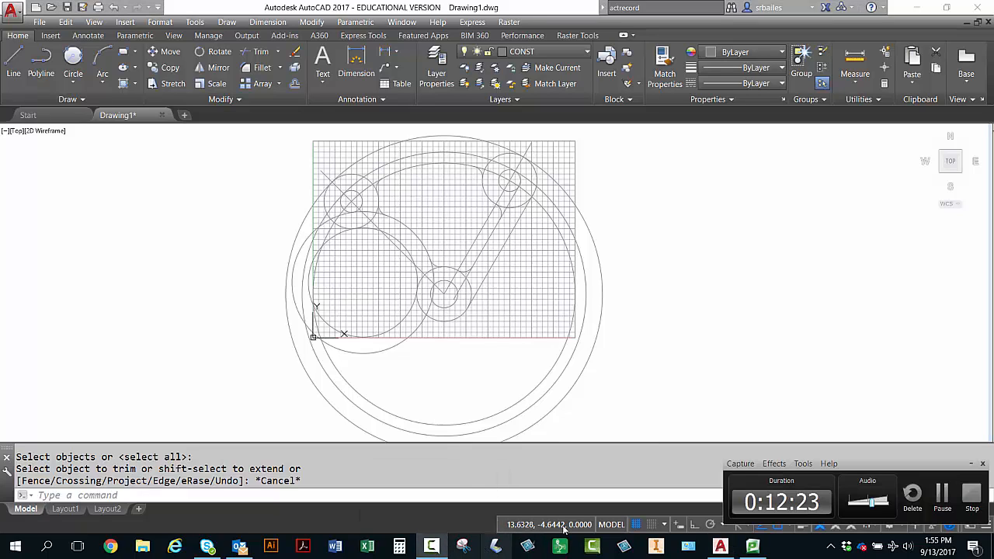
{"action": "left_click", "coordinate": [942, 501]}
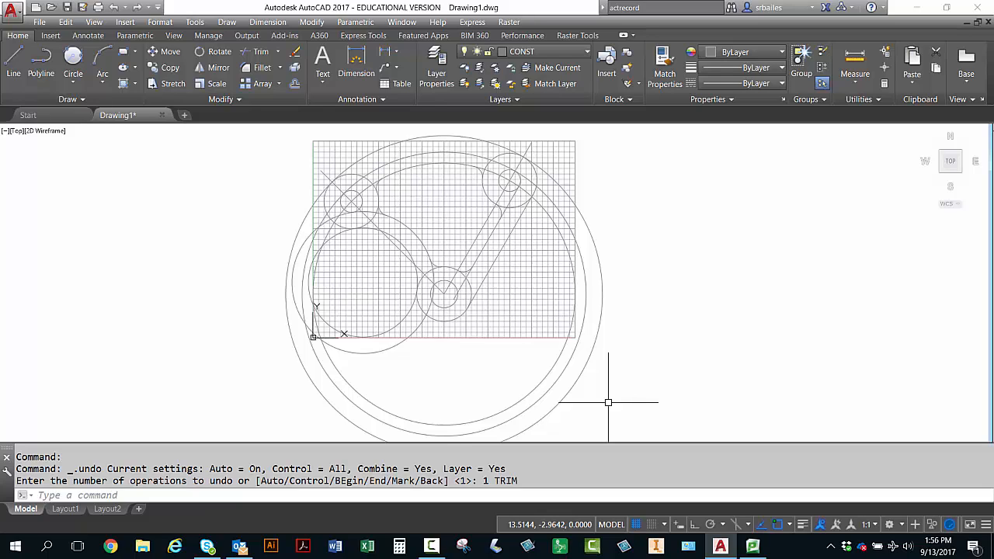
Trim away the lower and right-hand portions of the three large concentric circles, using all objects as cutting edges.
{"action": "type", "text": "TRIM"}
{"action": "key", "text": "Return"}
{"action": "key", "text": "Return"}
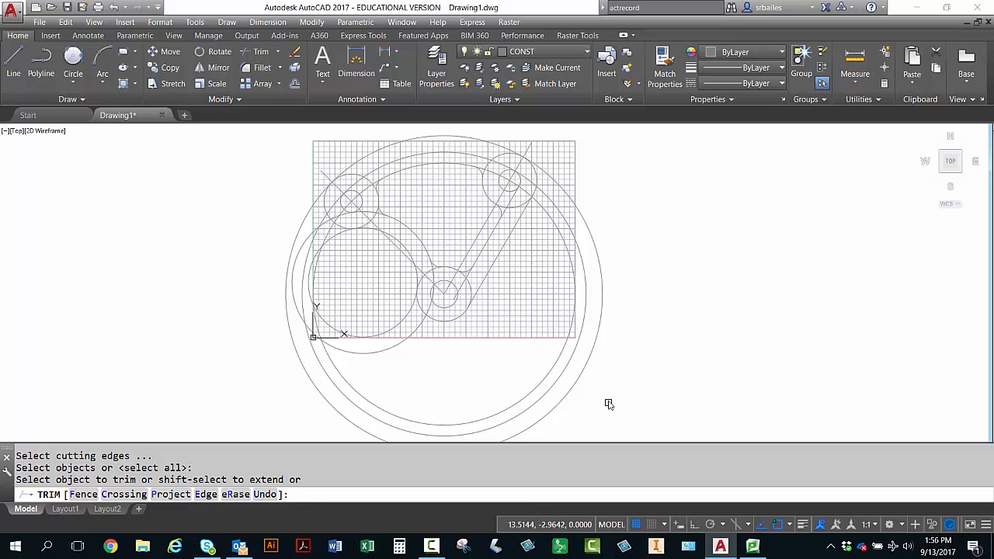
{"action": "left_click", "coordinate": [560, 403]}
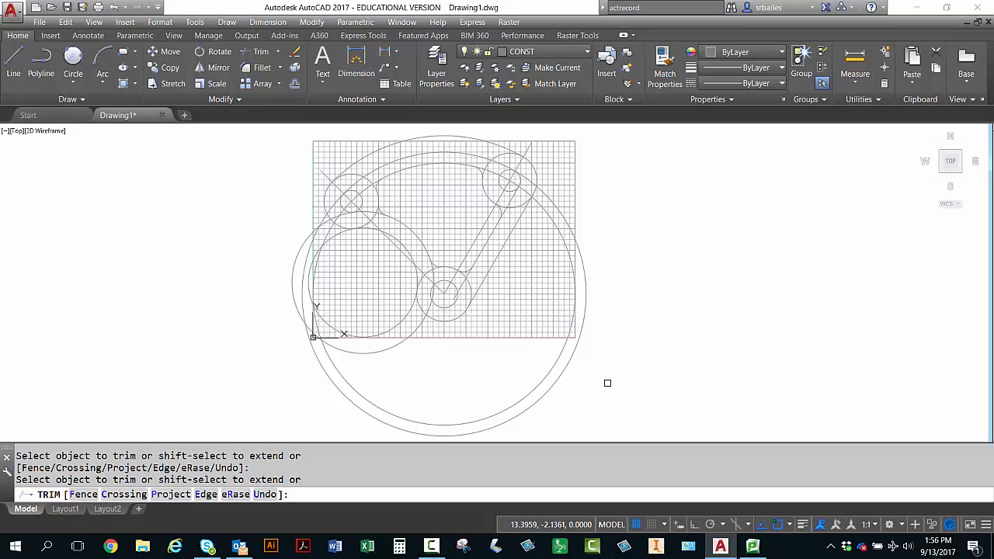
{"action": "left_click", "coordinate": [526, 410]}
{"action": "left_click", "coordinate": [517, 401]}
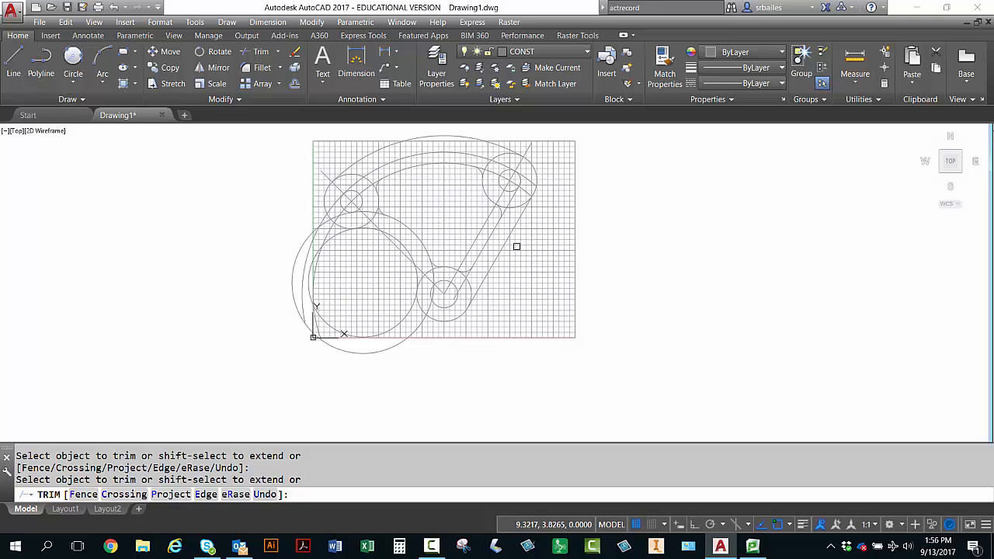
{"action": "scroll", "coordinate": [453, 190], "scroll_direction": "up", "scroll_amount": 2}
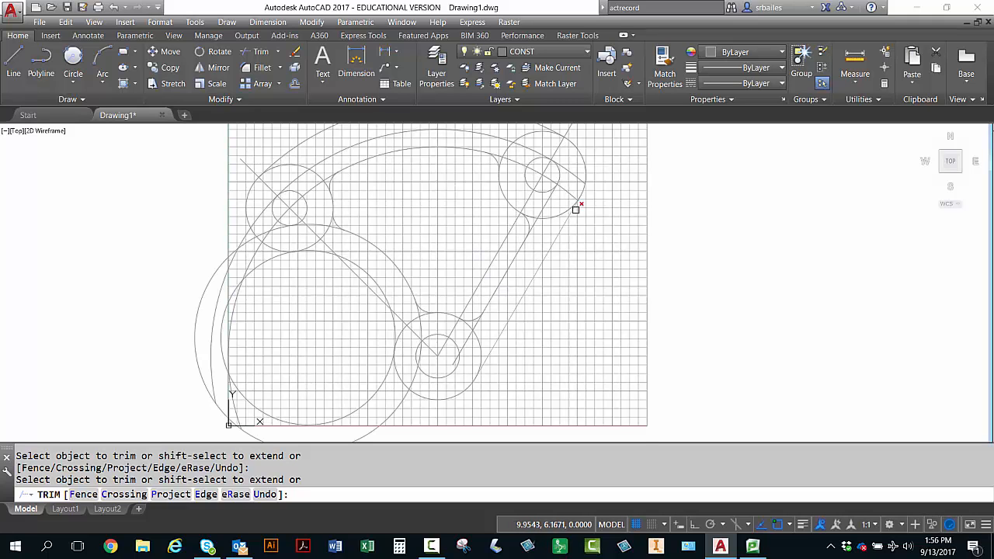
{"action": "scroll", "coordinate": [554, 193], "scroll_direction": "up", "scroll_amount": 3}
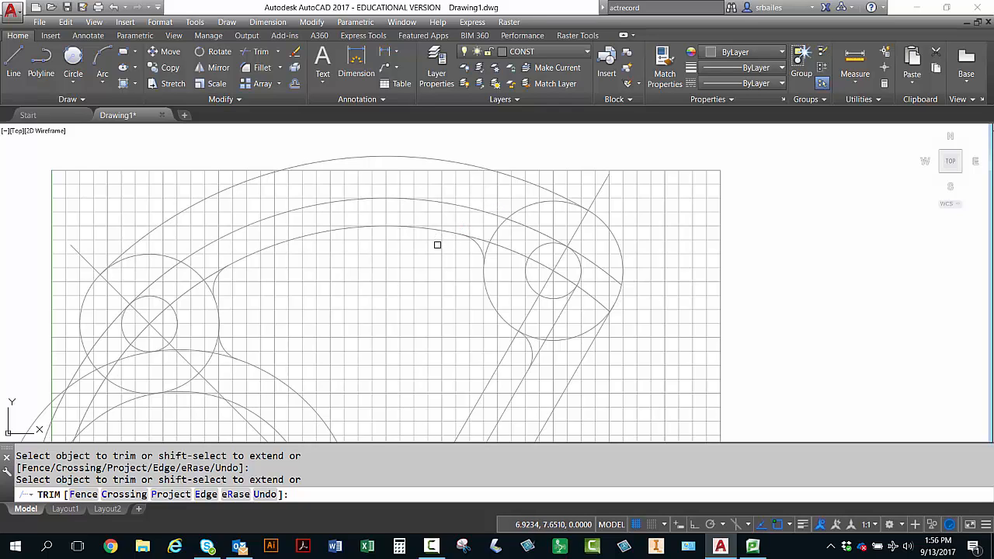
{"action": "key", "text": "Escape"}
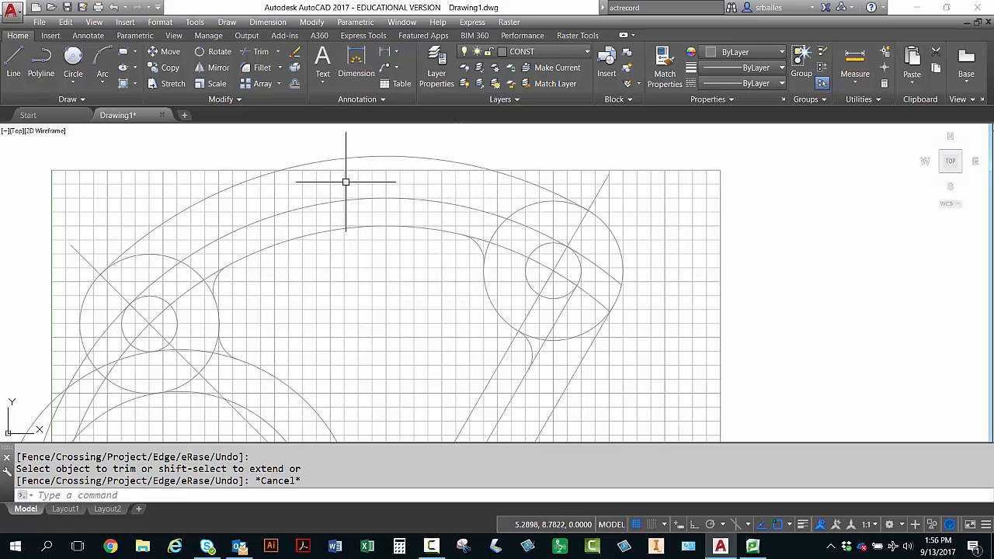
Offset the outermost top arc inward by 0.75.
{"action": "type", "text": "o"}
{"action": "key", "text": "Return"}
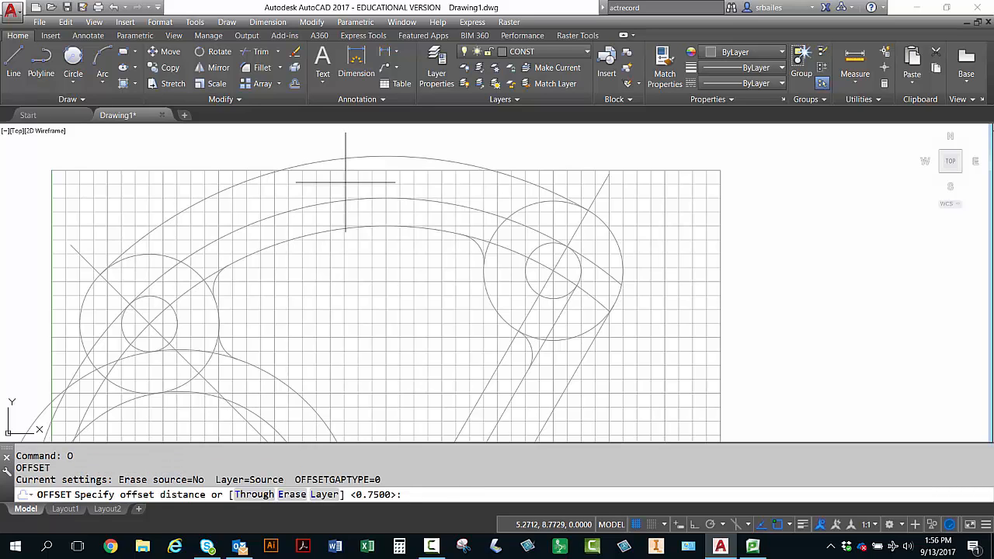
{"action": "key", "text": "Return"}
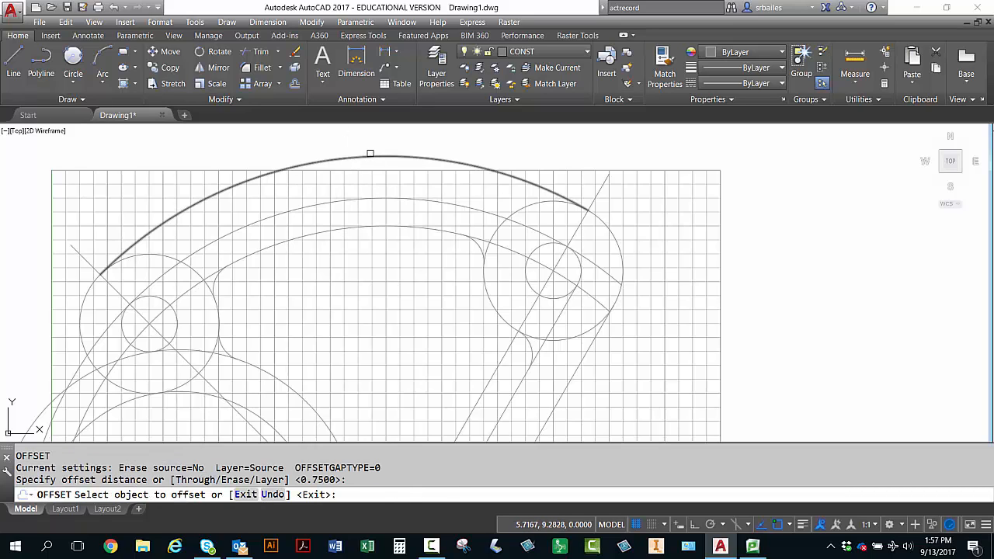
{"action": "left_click", "coordinate": [368, 157]}
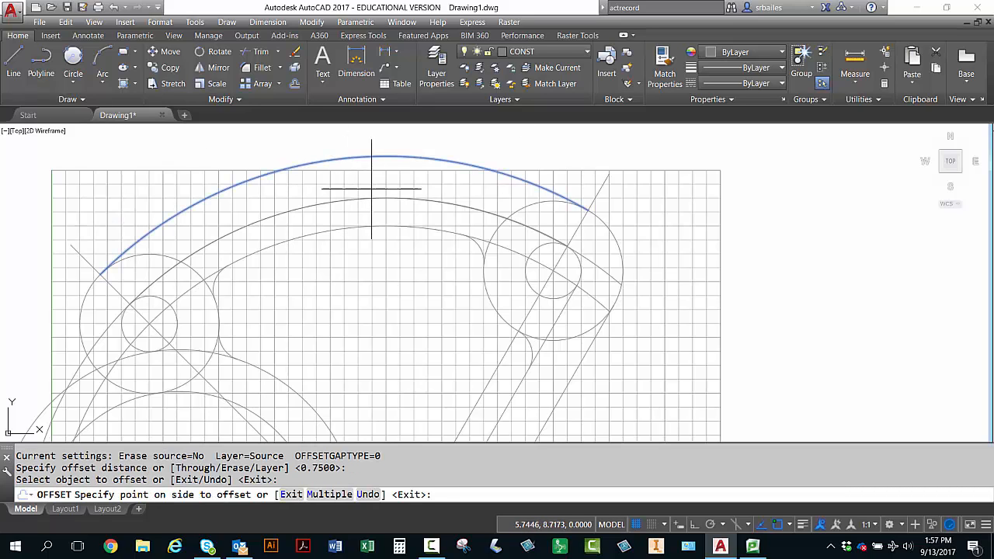
{"action": "left_click", "coordinate": [375, 256]}
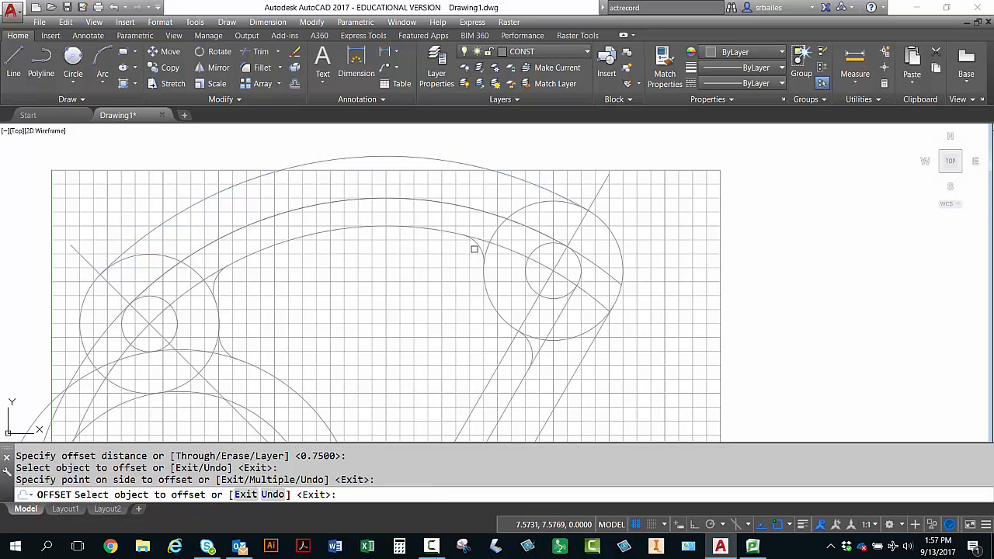
{"action": "key", "text": "Escape"}
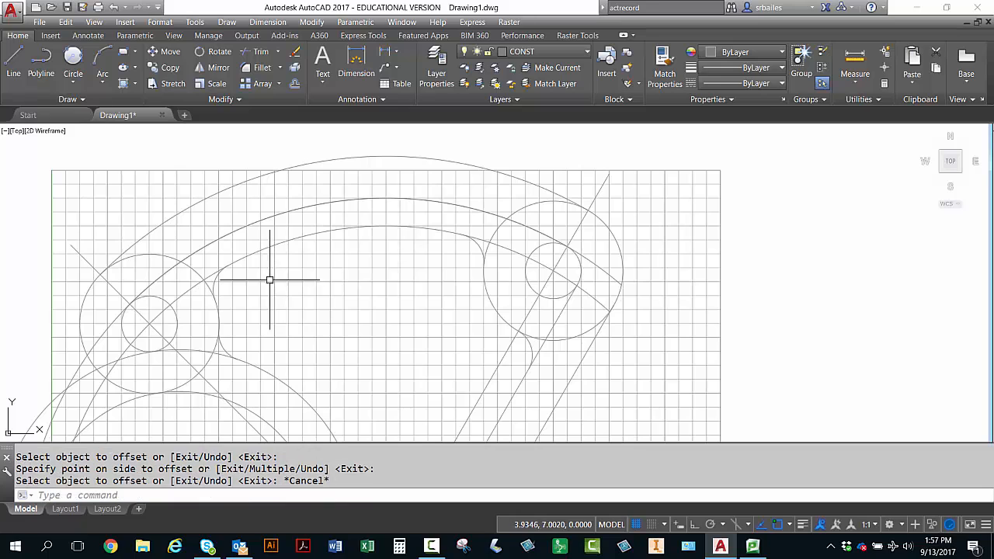
Fillet the new inner offset arc with the upper-left and upper-right 1.25-radius circles, using radius 0.5 and No trim.
{"action": "left_click", "coordinate": [254, 68]}
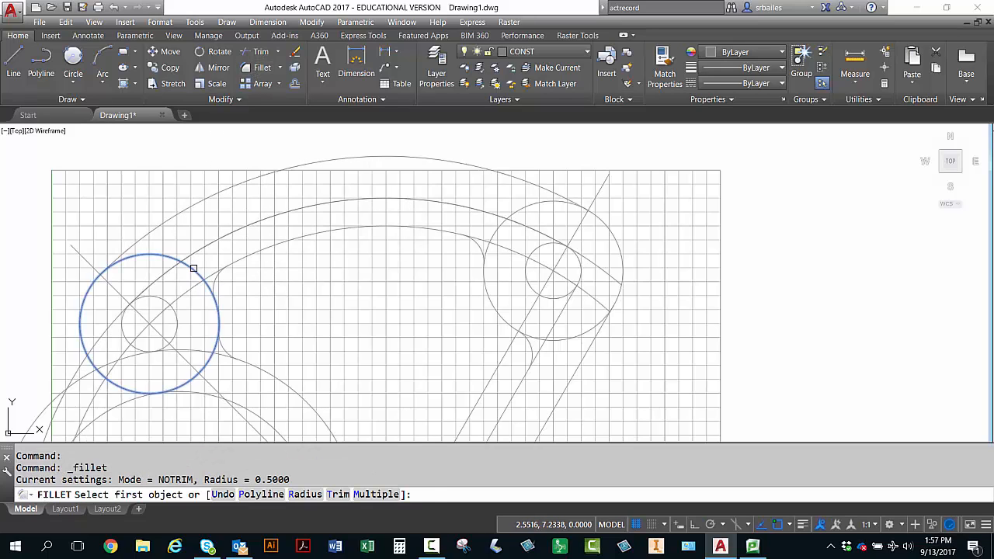
{"action": "left_click", "coordinate": [194, 254]}
{"action": "left_click", "coordinate": [194, 253]}
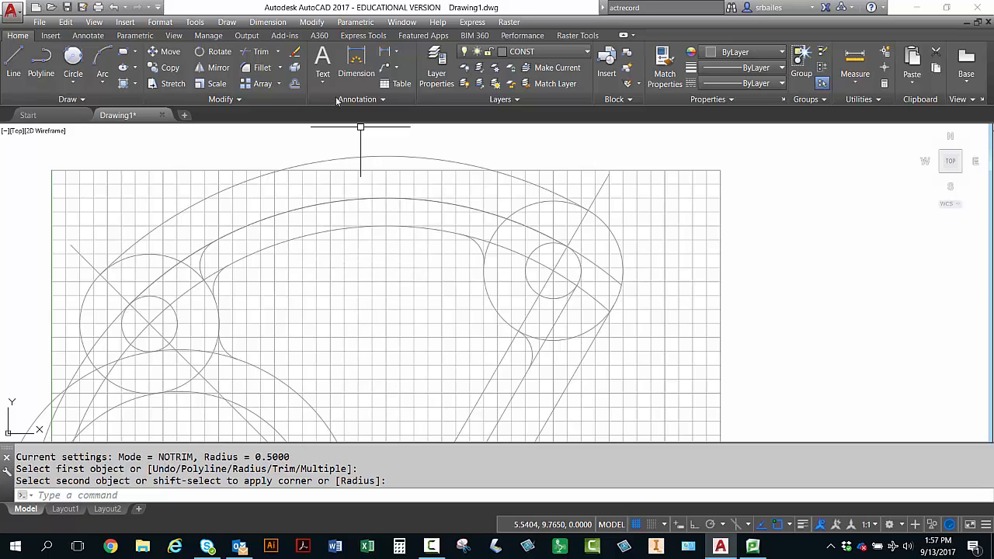
{"action": "left_click", "coordinate": [259, 68]}
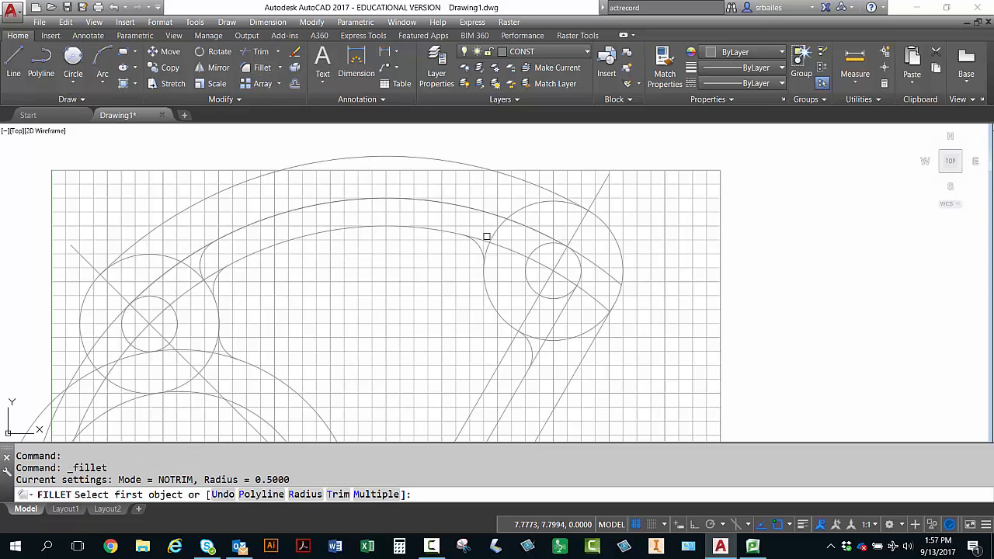
{"action": "left_click", "coordinate": [493, 231]}
{"action": "key", "text": "Escape"}
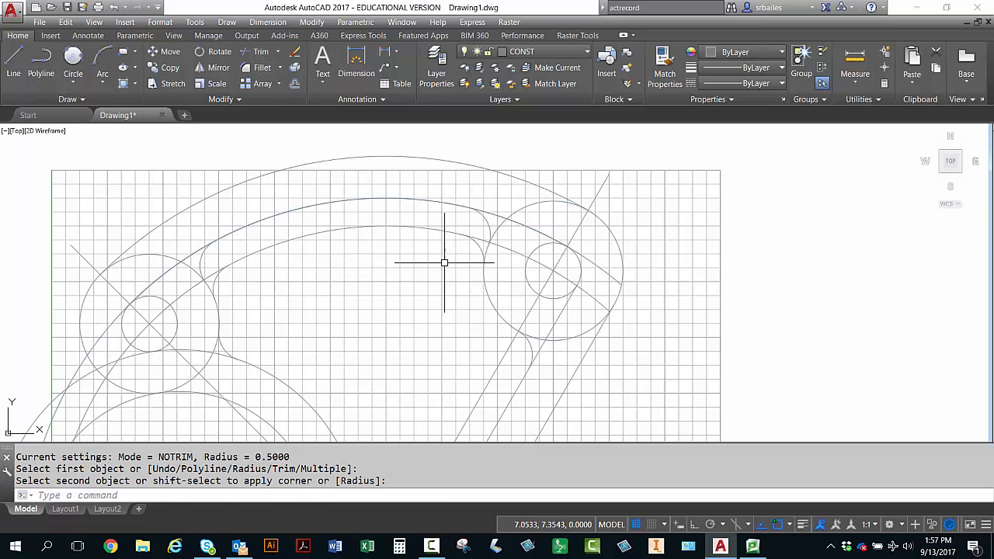
Delete the two old fillets joining the innermost large arc to the upper-right and upper-left 1.25-radius circles.
{"action": "left_click", "coordinate": [480, 245]}
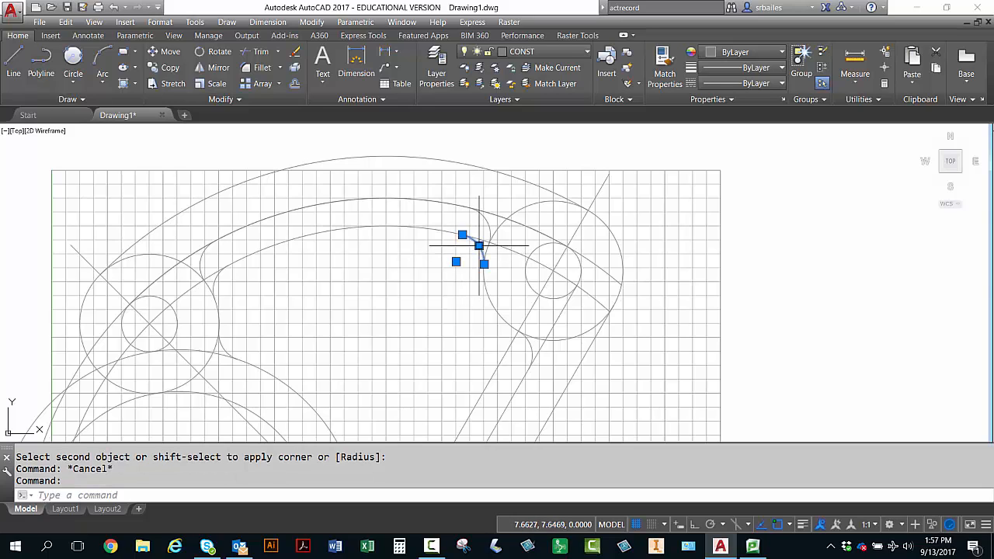
{"action": "key", "text": "Delete"}
{"action": "left_click", "coordinate": [215, 279]}
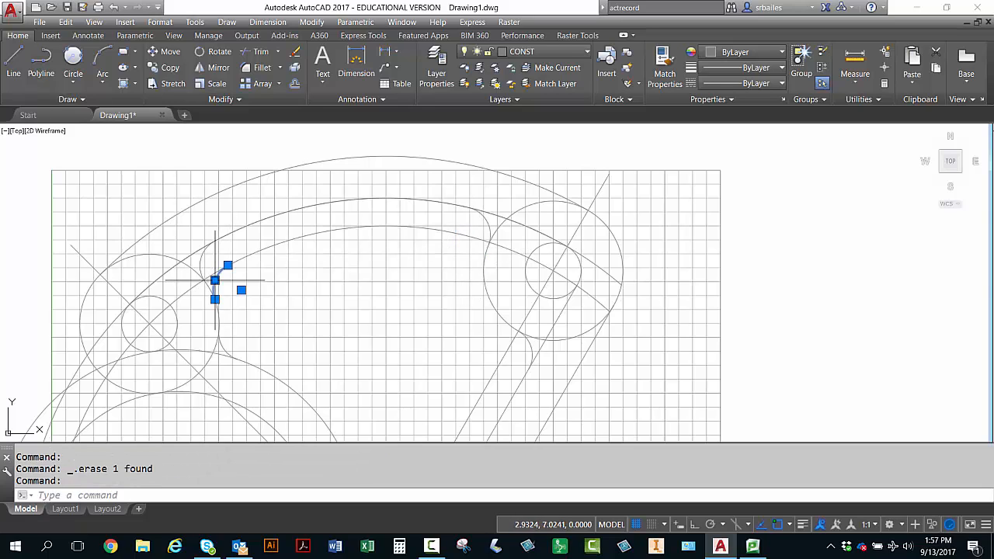
{"action": "key", "text": "Delete"}
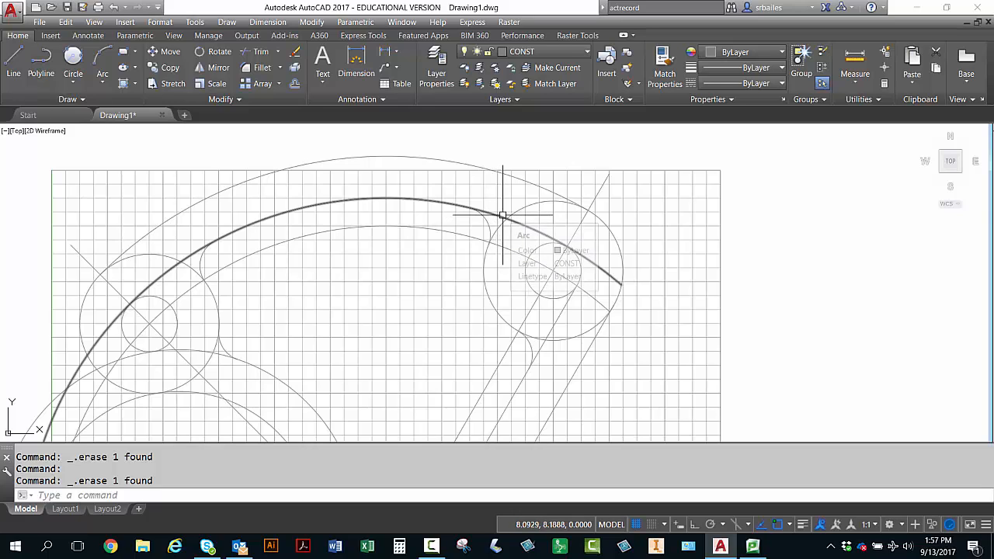
Trim the top of the upper-right 1.25-radius circle and the segments of the 0.75 offset arc just beyond its two fillets.
{"action": "type", "text": "tr"}
{"action": "key", "text": "Return"}
{"action": "key", "text": "Return"}
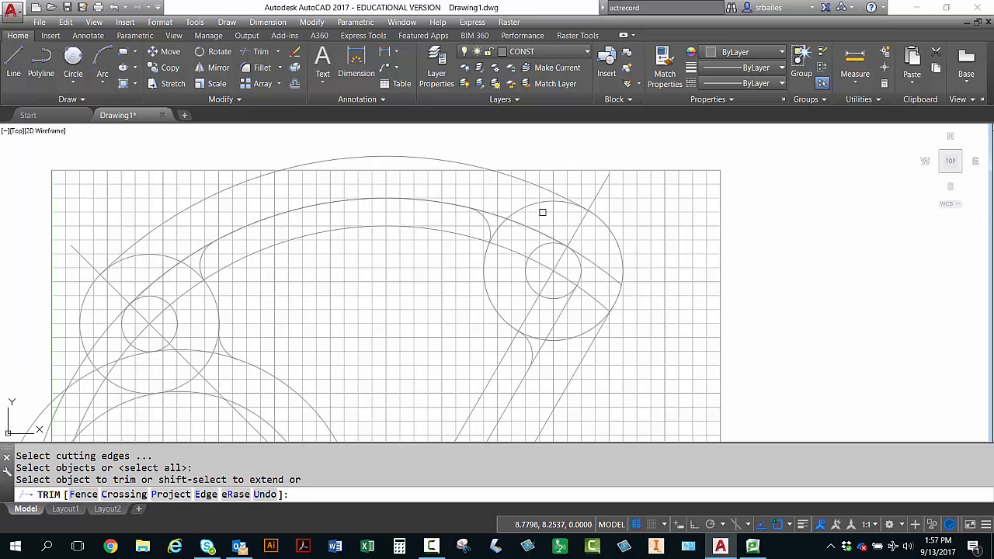
{"action": "left_click", "coordinate": [528, 205]}
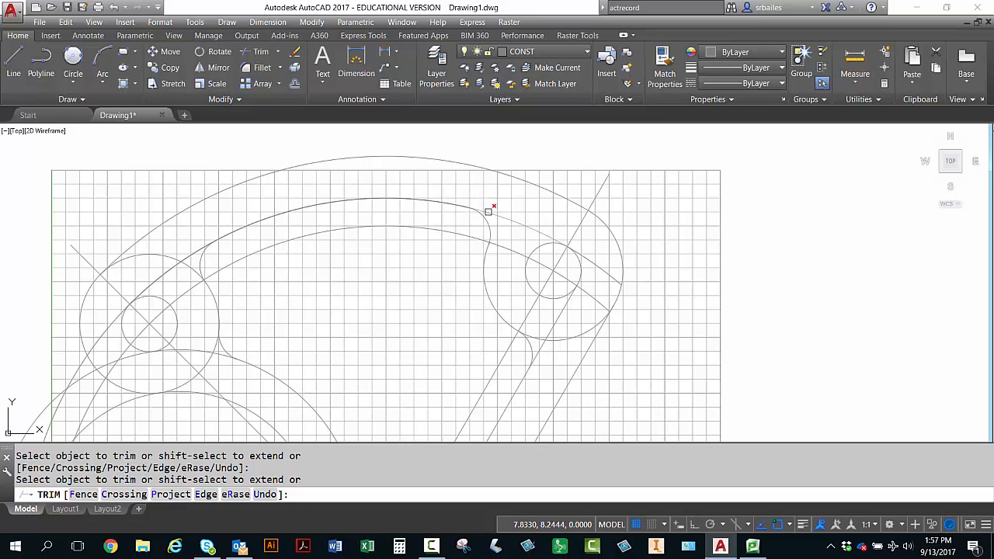
{"action": "left_click", "coordinate": [489, 213]}
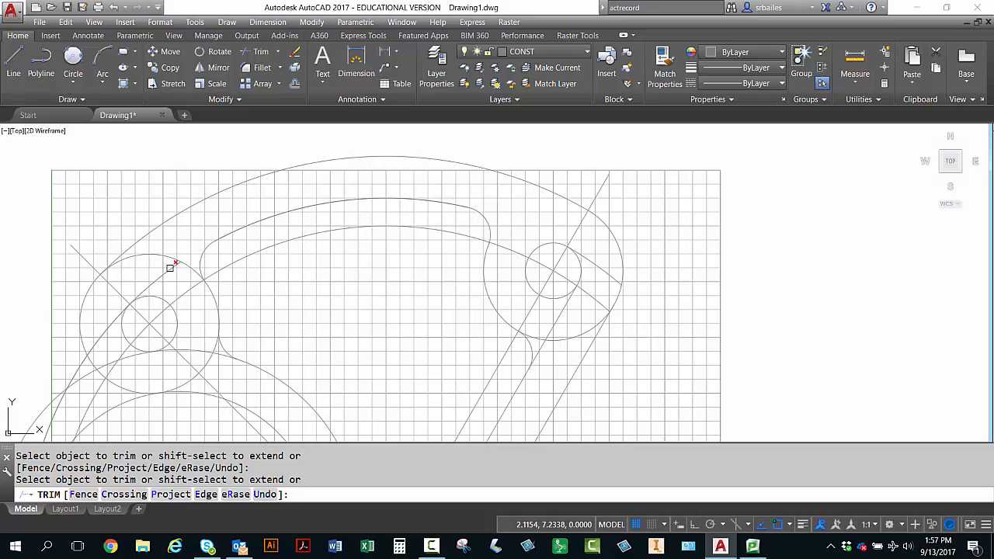
{"action": "scroll", "coordinate": [200, 237], "scroll_direction": "down", "scroll_amount": 2}
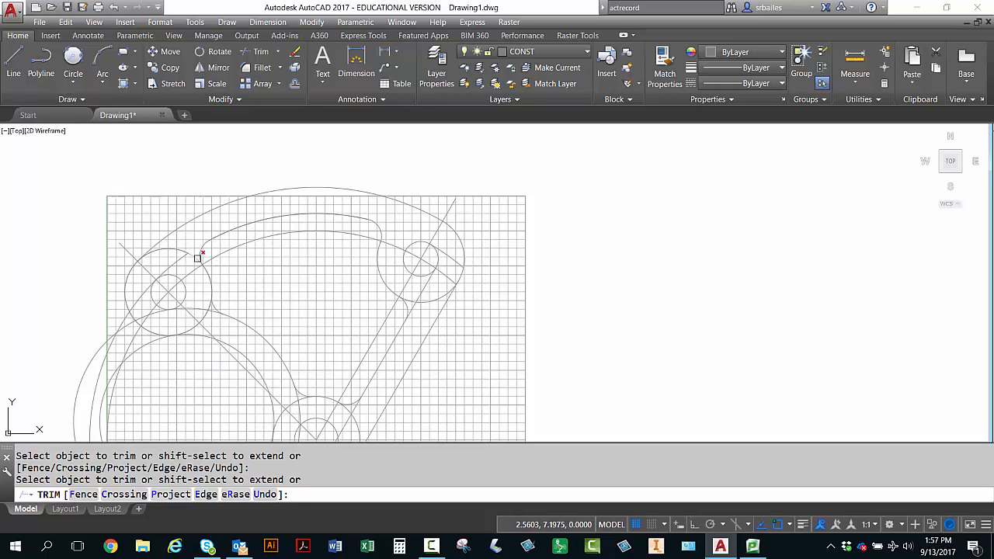
{"action": "scroll", "coordinate": [207, 260], "scroll_direction": "up", "scroll_amount": 2}
{"action": "scroll", "coordinate": [166, 269], "scroll_direction": "down", "scroll_amount": 2}
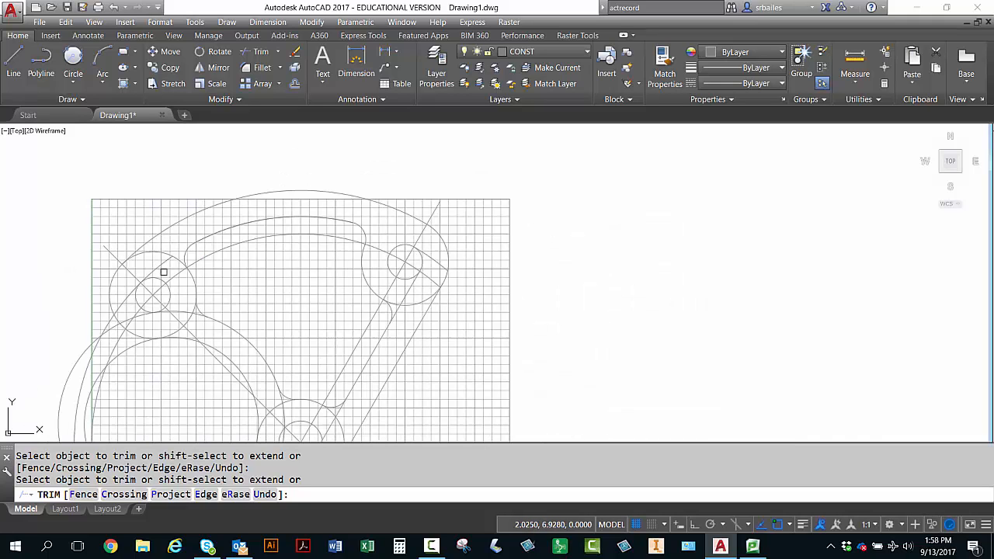
{"action": "middle_click_drag", "start_coordinate": [164, 272], "coordinate": [247, 186]}
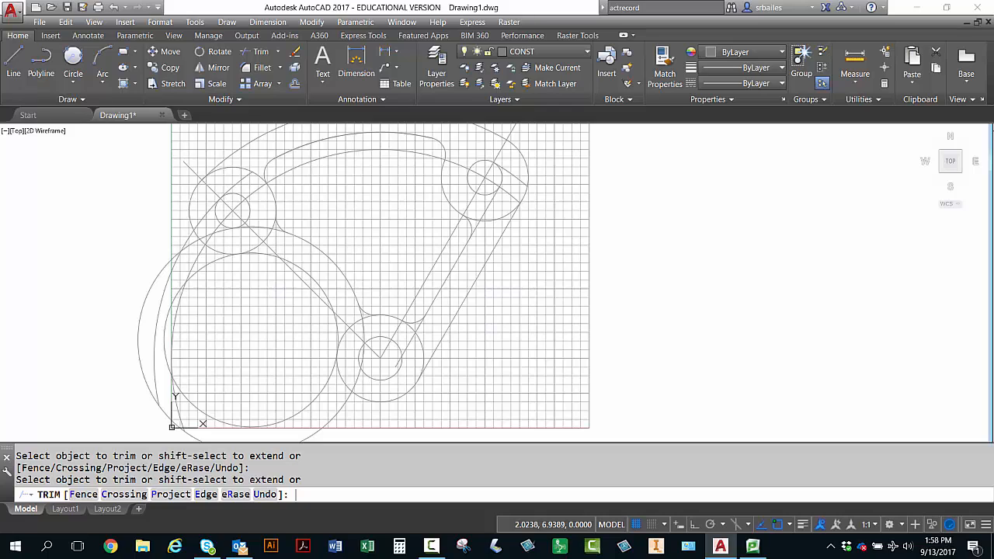
{"action": "key", "text": "Return"}
{"action": "key", "text": "Return"}
{"action": "key", "text": "Escape"}
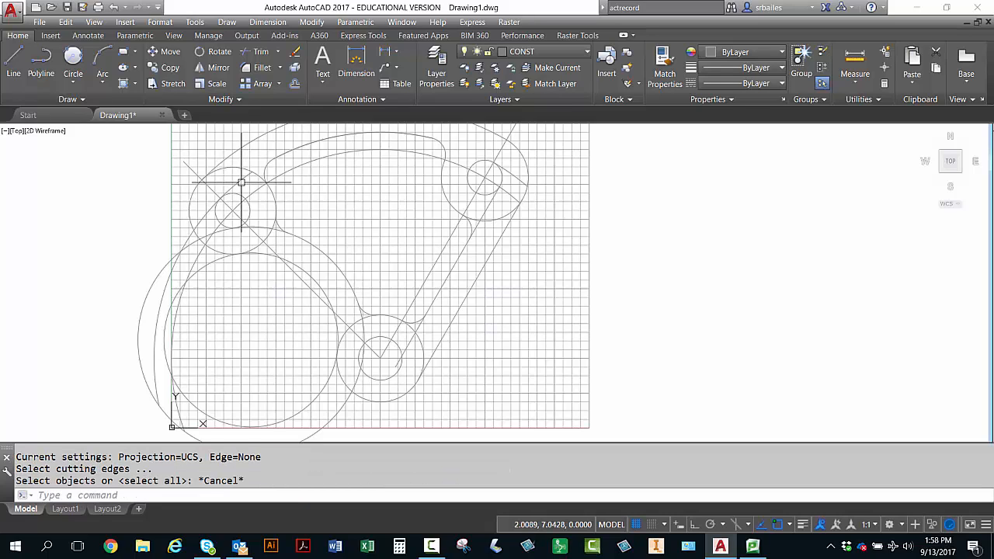
Delete the leftover arcs crossing the upper-left 1.25-radius circle and the arc running through the centers of the two upper circles.
{"action": "left_click", "coordinate": [240, 180]}
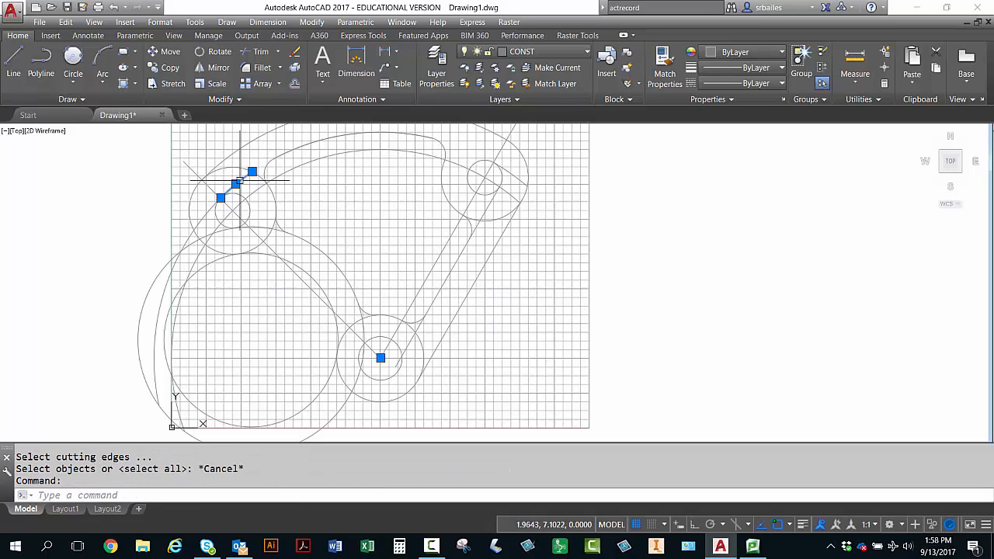
{"action": "key", "text": "Delete"}
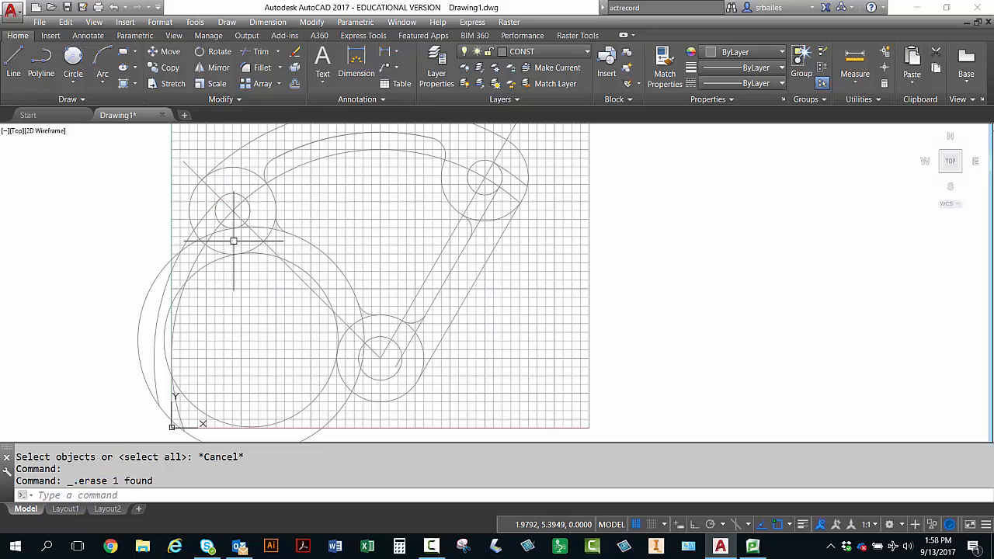
{"action": "left_click", "coordinate": [202, 218]}
{"action": "key", "text": "Delete"}
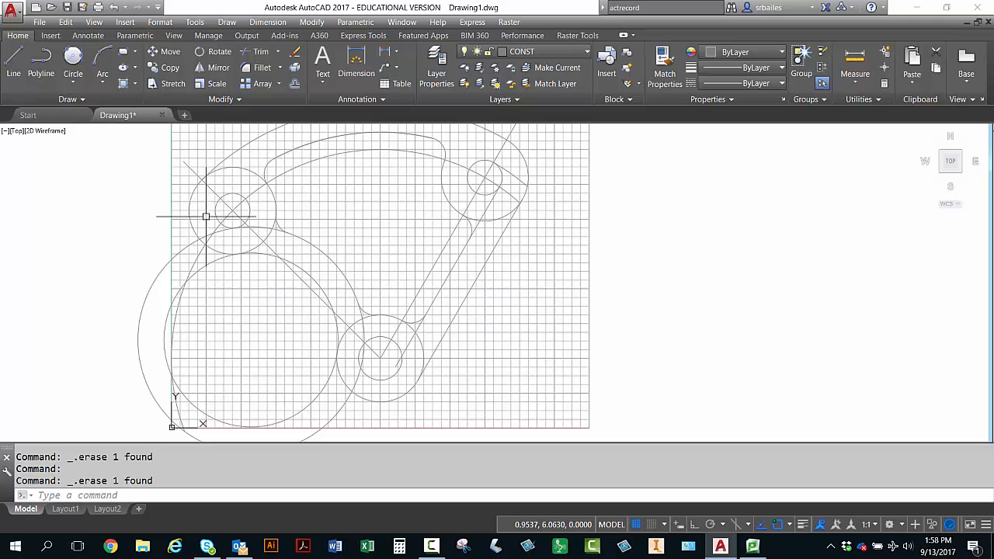
{"action": "middle_click_drag", "start_coordinate": [308, 206], "coordinate": [309, 244]}
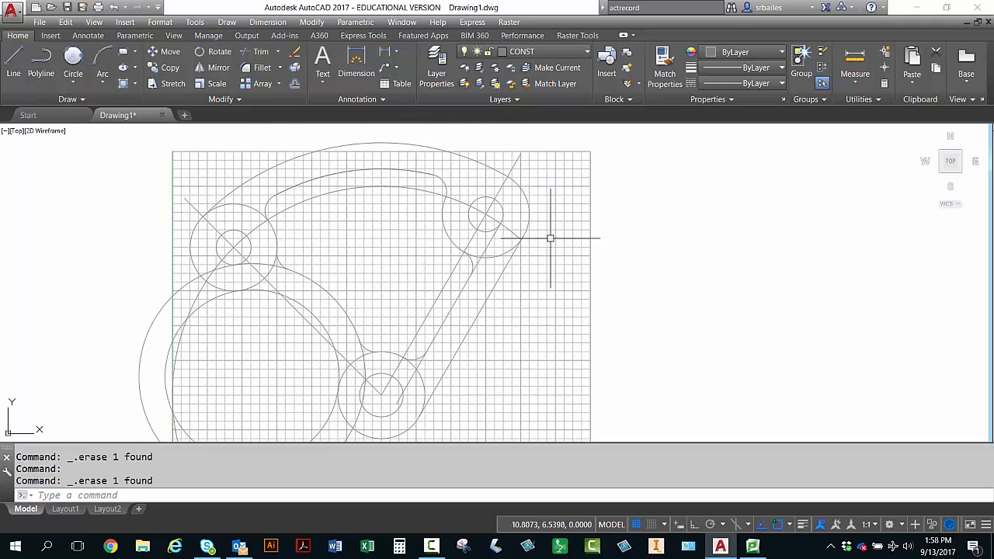
{"action": "left_click", "coordinate": [510, 231]}
{"action": "key", "text": "Delete"}
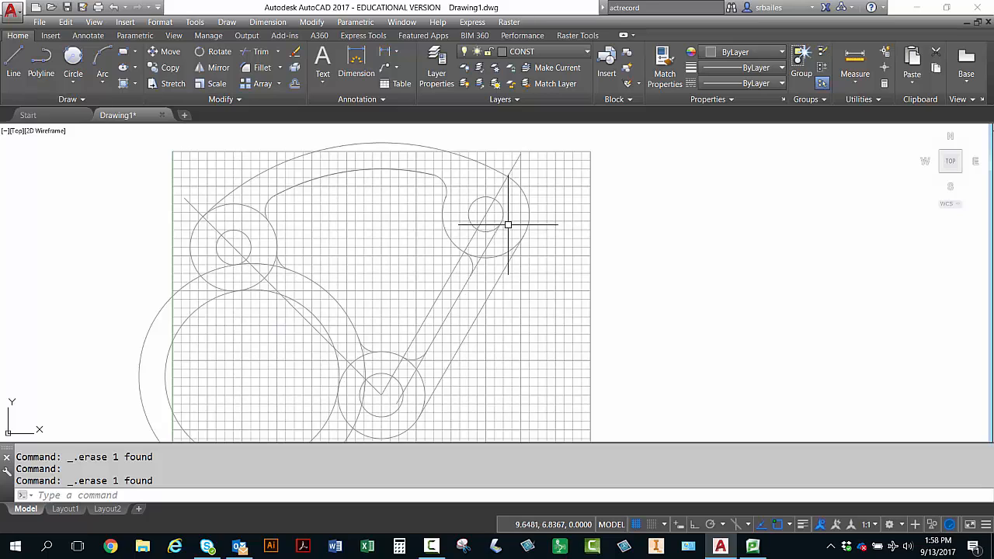
Delete the two construction lines running from the bottom circle's center through the upper-right and upper-left circles.
{"action": "left_click", "coordinate": [505, 181]}
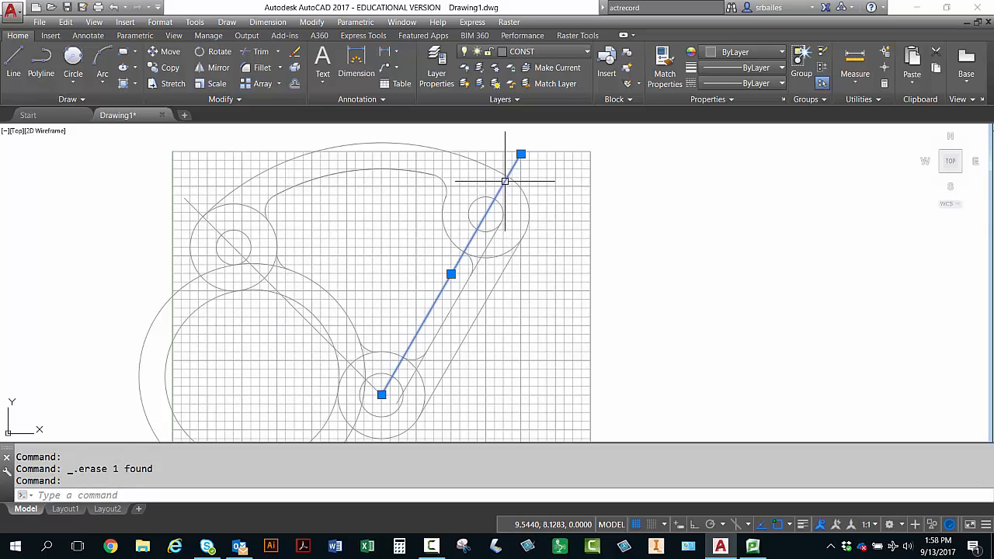
{"action": "key", "text": "Delete"}
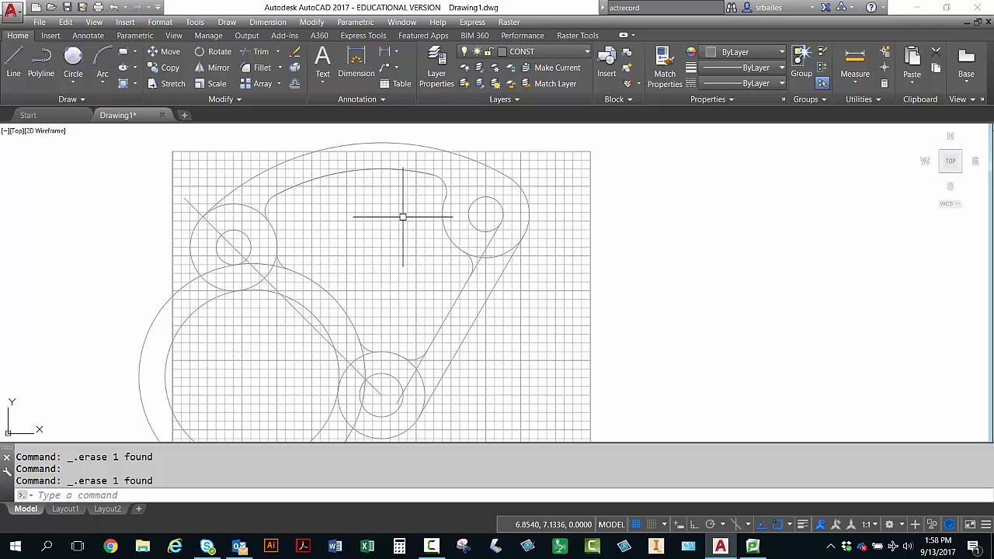
{"action": "left_click", "coordinate": [206, 219]}
{"action": "key", "text": "Delete"}
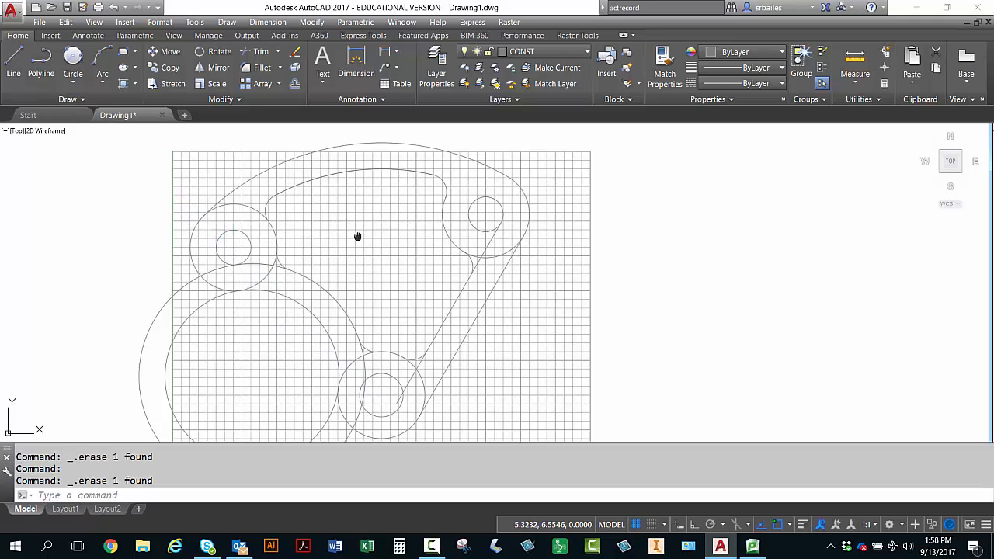
Trim the outer portions of the two large lower-left circles, keeping their arcs between the upper-left and bottom circles.
{"action": "middle_click_drag", "start_coordinate": [356, 233], "coordinate": [405, 197]}
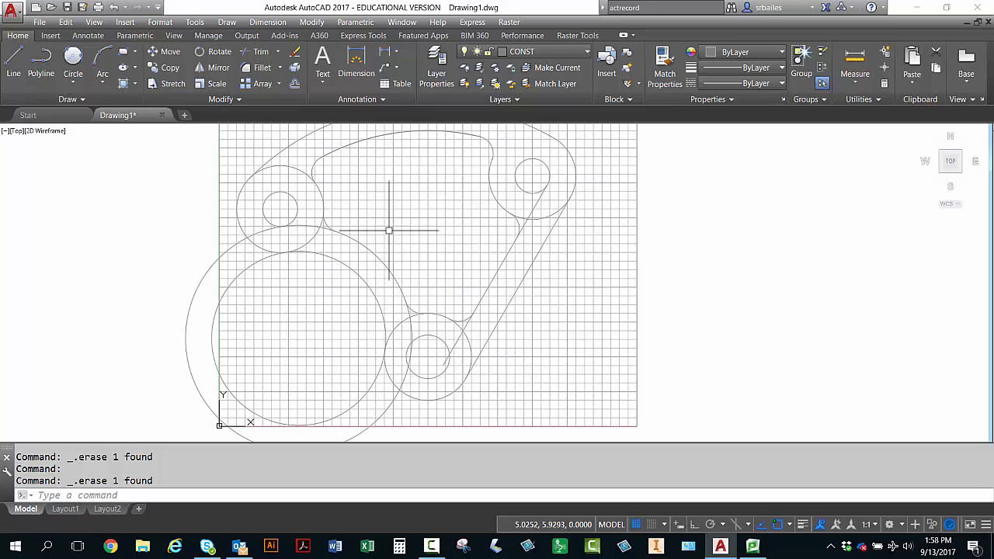
{"action": "type", "text": "TR"}
{"action": "key", "text": "Return"}
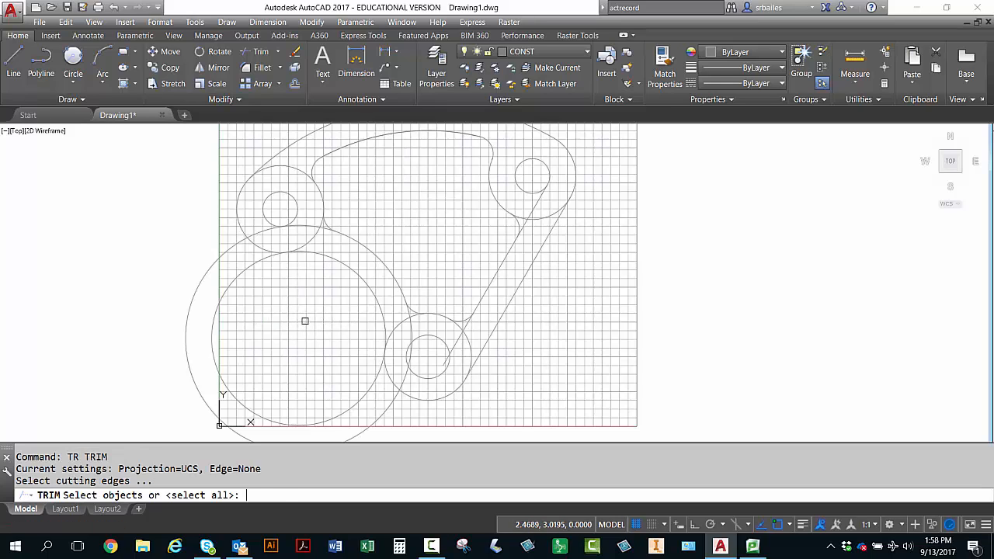
{"action": "key", "text": "Return"}
{"action": "left_click", "coordinate": [226, 388]}
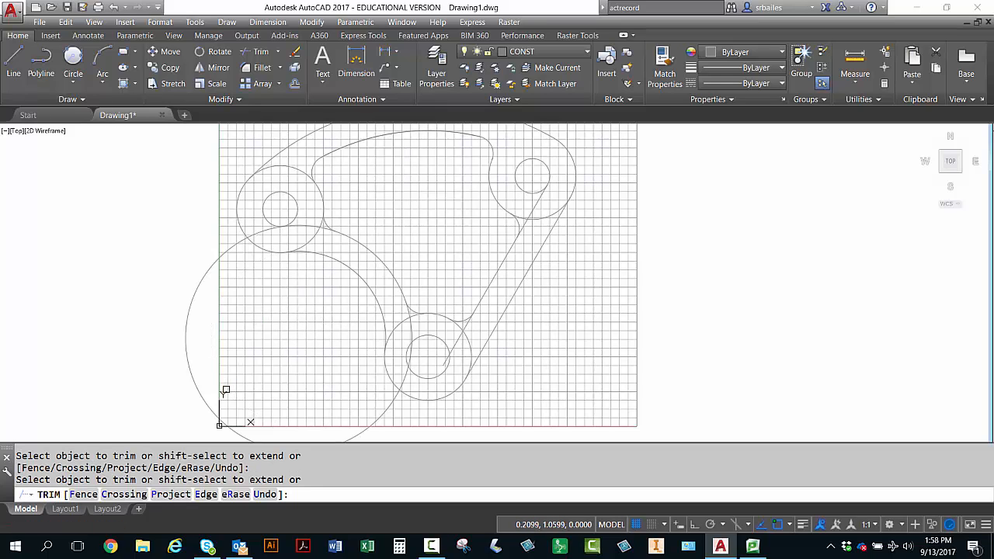
{"action": "left_click", "coordinate": [354, 437]}
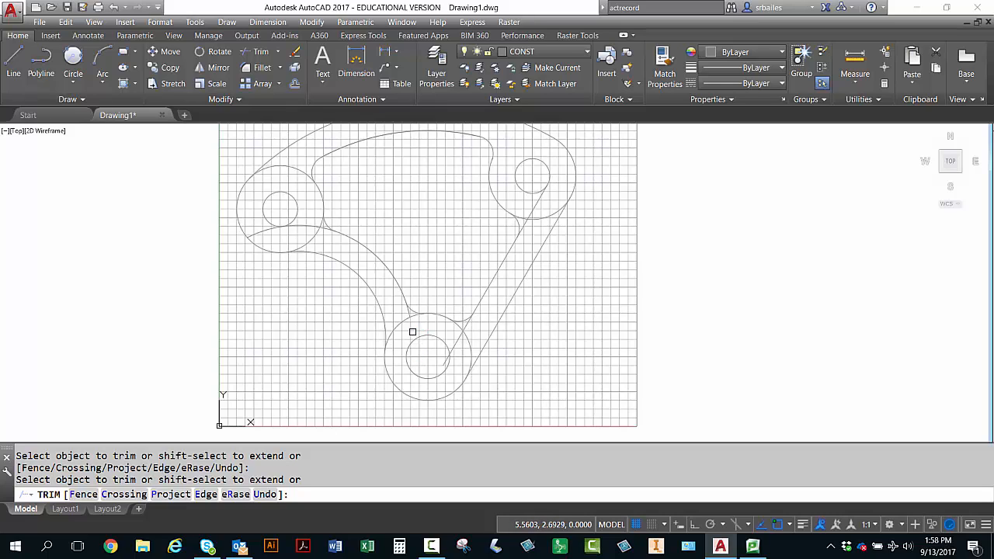
Trim the arc and line ends inside the bottom 1.25-radius circle, the circle's inner segments and the stubs beyond its fillets.
{"action": "scroll", "coordinate": [411, 311], "scroll_direction": "up", "scroll_amount": 1}
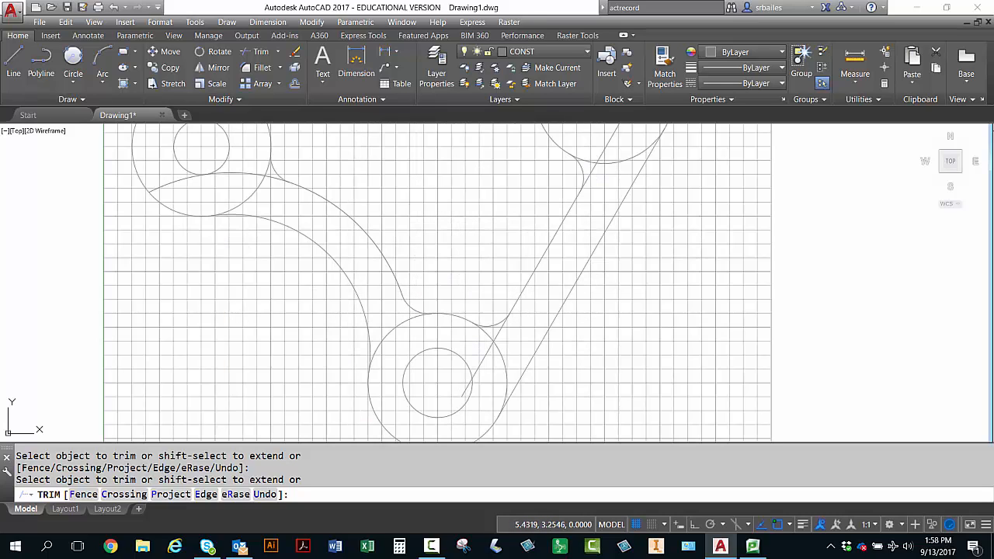
{"action": "left_click", "coordinate": [398, 326]}
{"action": "left_click", "coordinate": [439, 349]}
{"action": "left_click", "coordinate": [477, 367]}
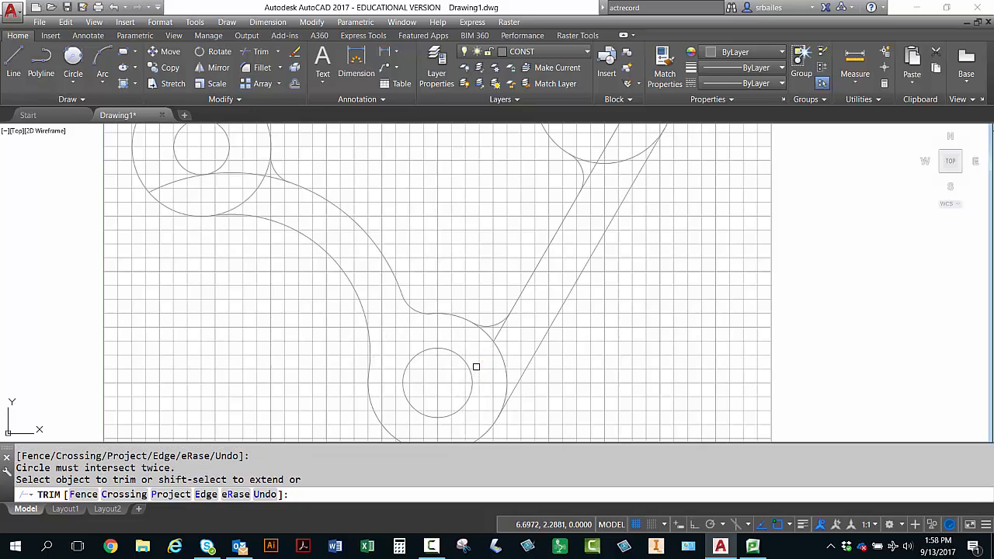
{"action": "left_click", "coordinate": [505, 386]}
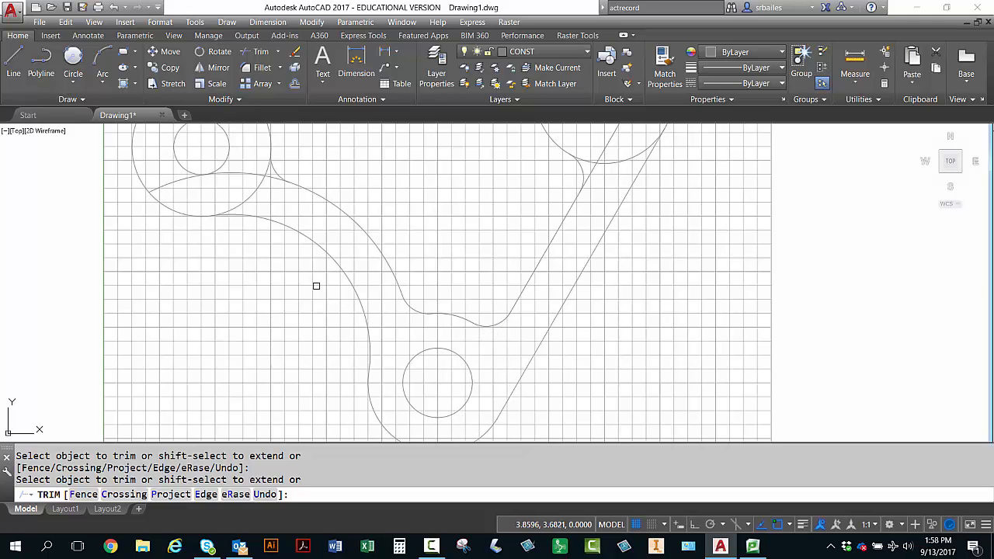
Trim the large arc inside the upper-left 1.25-radius circle, the stubs at its fillets and the circle's segments crossing the arm ends.
{"action": "middle_click_drag", "start_coordinate": [257, 237], "coordinate": [336, 327]}
{"action": "left_click", "coordinate": [246, 281]}
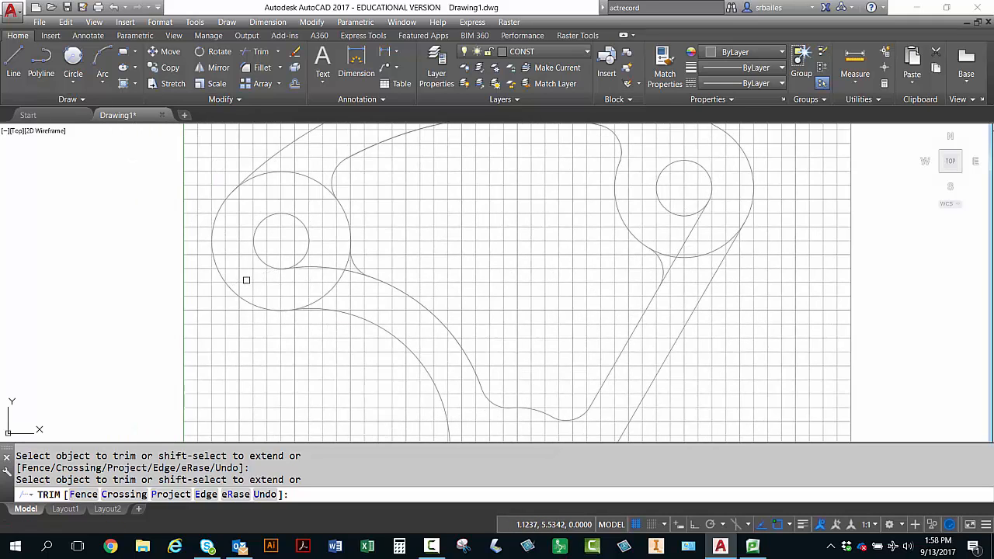
{"action": "left_click", "coordinate": [324, 294]}
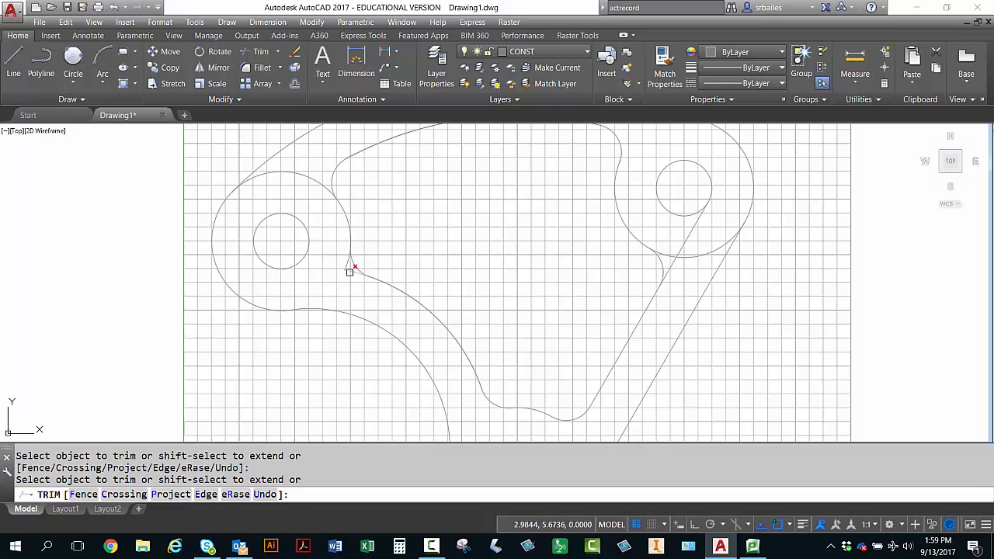
{"action": "left_click", "coordinate": [317, 186]}
Trim the lower part of the upper-right 1.25-radius circle and the inner line's end beyond its fillet, then end trimming.
{"action": "scroll", "coordinate": [310, 212], "scroll_direction": "down", "scroll_amount": 2}
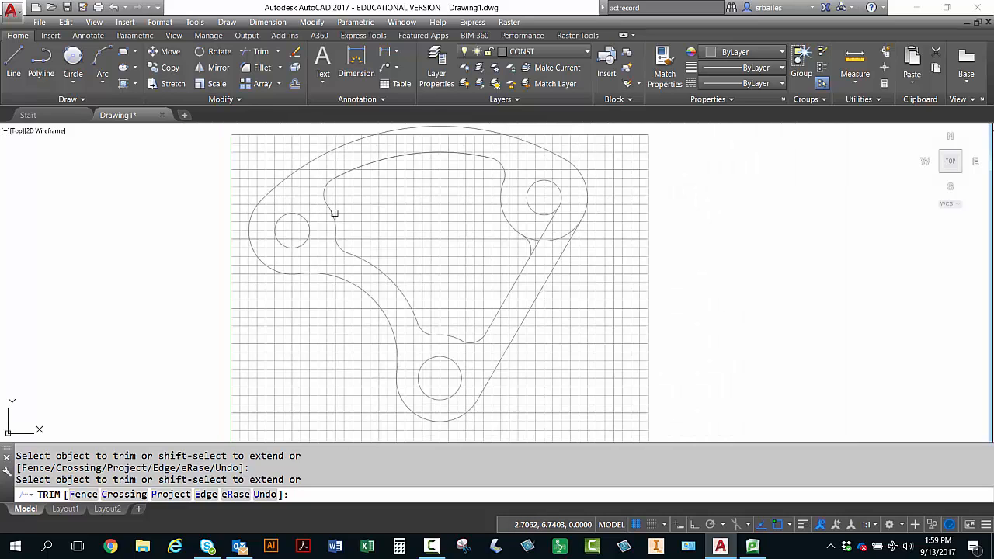
{"action": "middle_click_drag", "start_coordinate": [412, 212], "coordinate": [268, 266]}
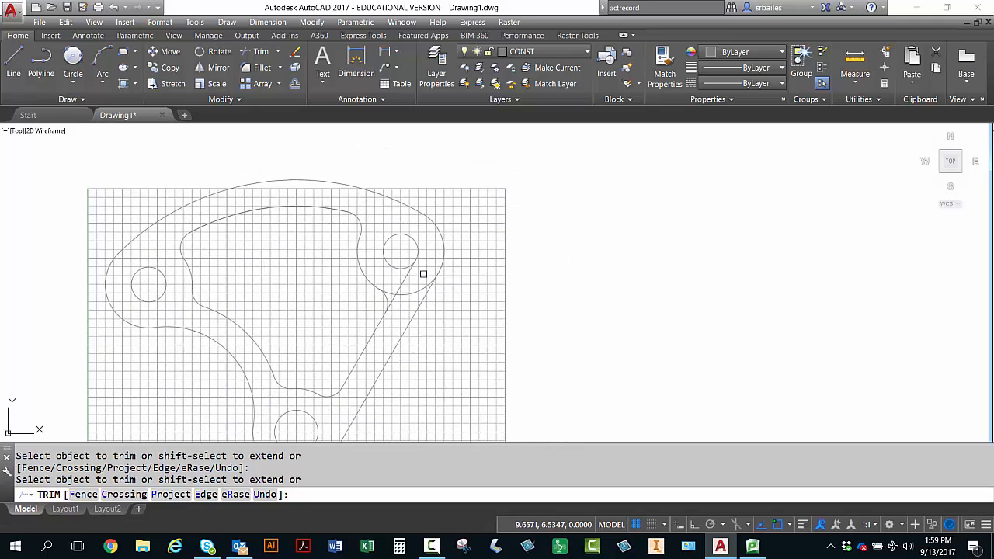
{"action": "left_click", "coordinate": [415, 292]}
{"action": "scroll", "coordinate": [393, 295], "scroll_direction": "up", "scroll_amount": 2}
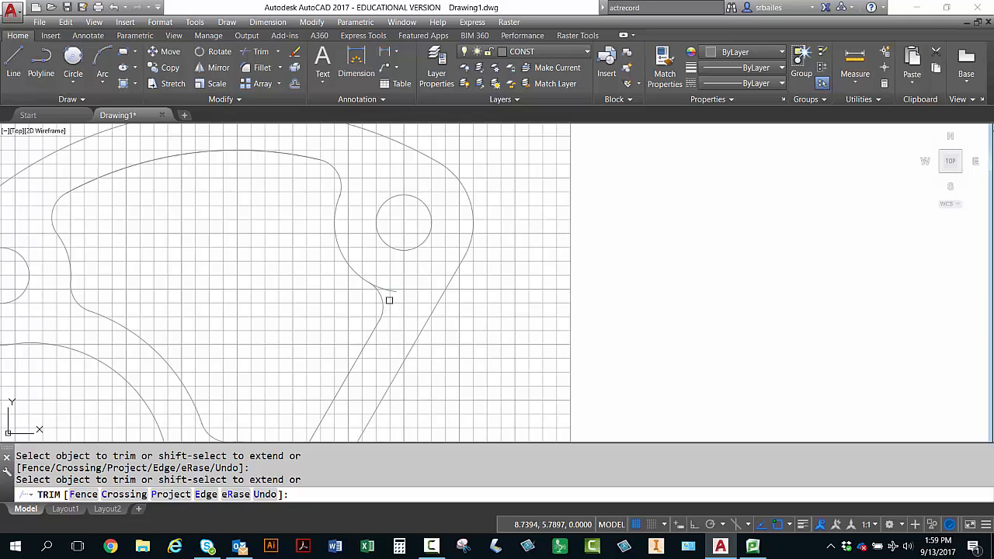
{"action": "scroll", "coordinate": [394, 291], "scroll_direction": "down", "scroll_amount": 4}
{"action": "left_click", "coordinate": [383, 304]}
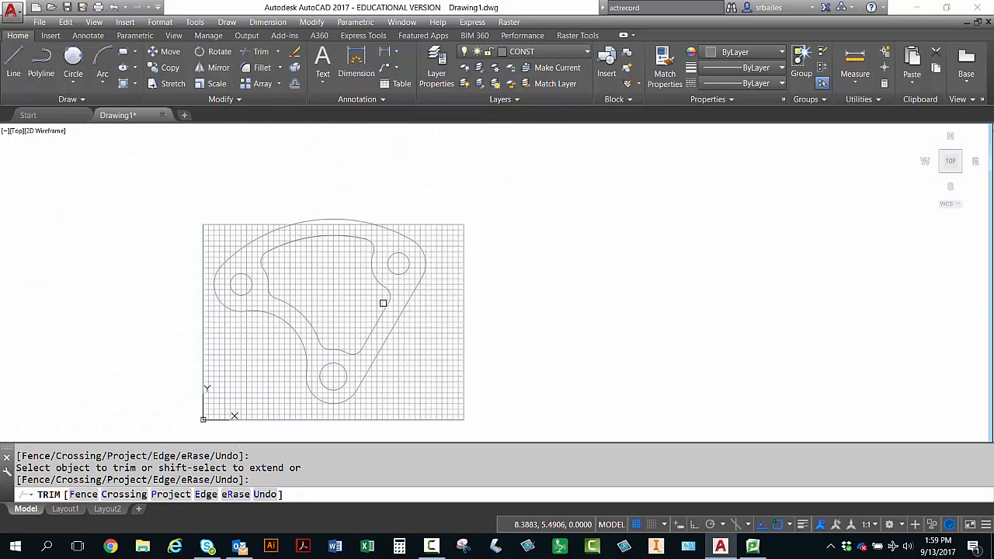
{"action": "middle_click_drag", "start_coordinate": [346, 304], "coordinate": [417, 285]}
{"action": "scroll", "coordinate": [396, 275], "scroll_direction": "up", "scroll_amount": 2}
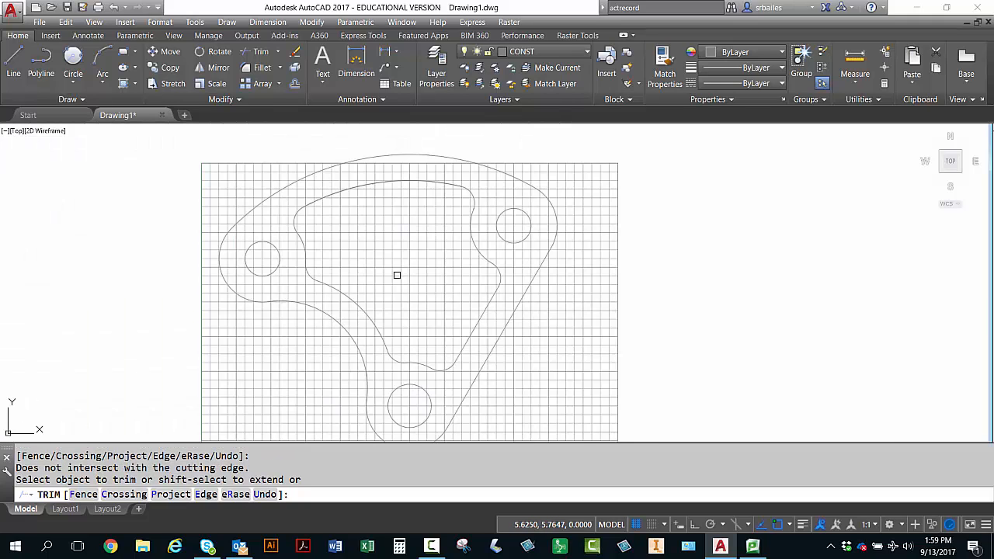
{"action": "scroll", "coordinate": [430, 243], "scroll_direction": "down", "scroll_amount": 2}
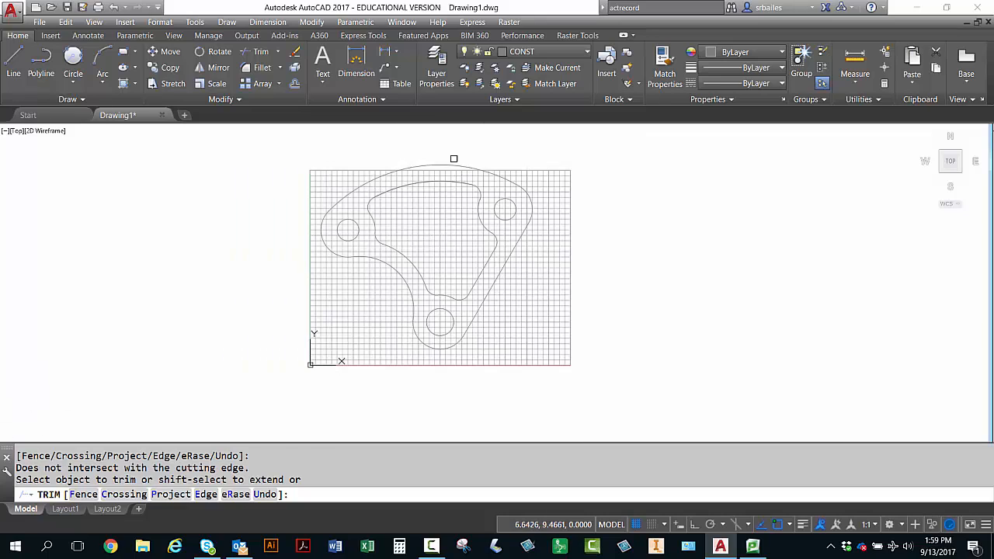
{"action": "key", "text": "Escape"}
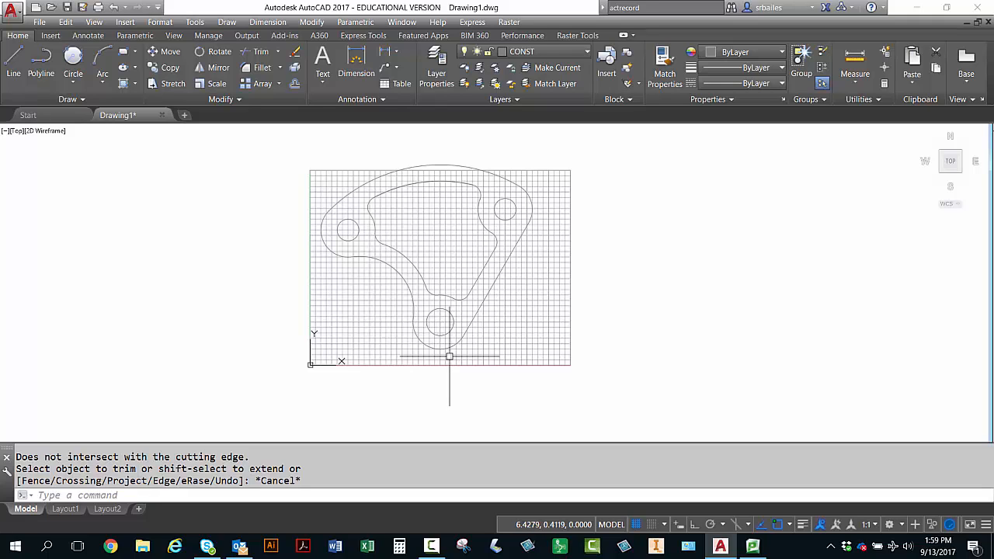
{"action": "scroll", "coordinate": [384, 329], "scroll_direction": "up", "scroll_amount": 5}
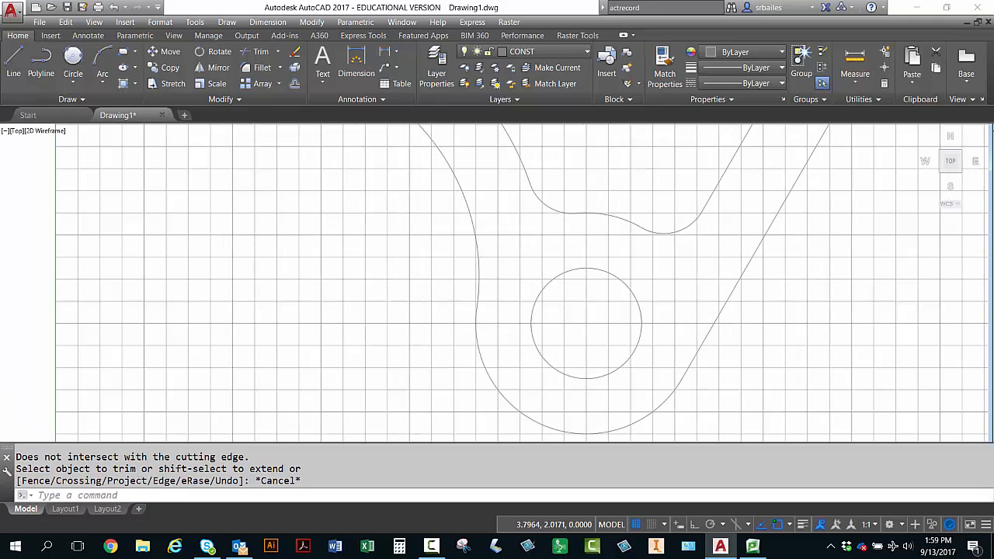
{"action": "scroll", "coordinate": [390, 319], "scroll_direction": "down", "scroll_amount": 3}
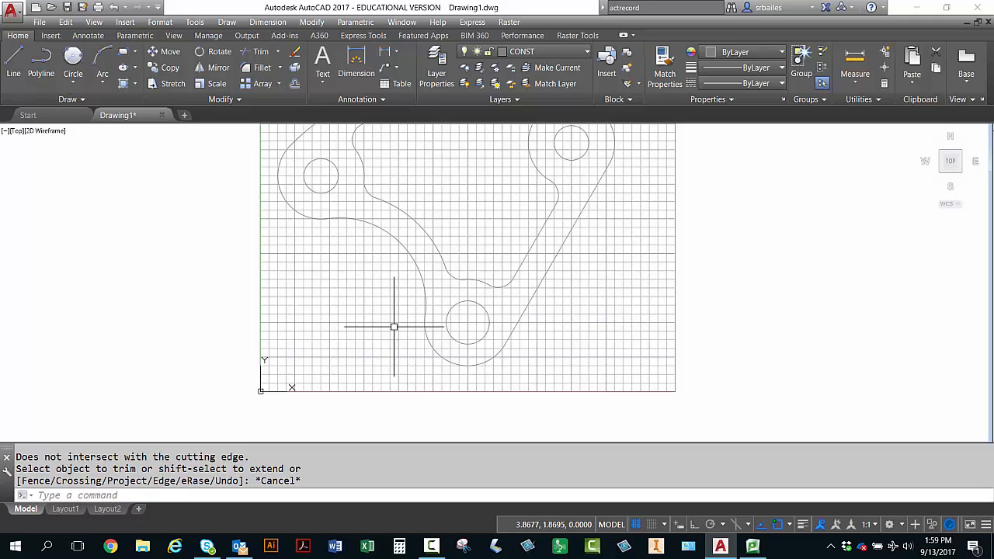
{"action": "key", "text": "F7"}
{"action": "key", "text": "F7"}
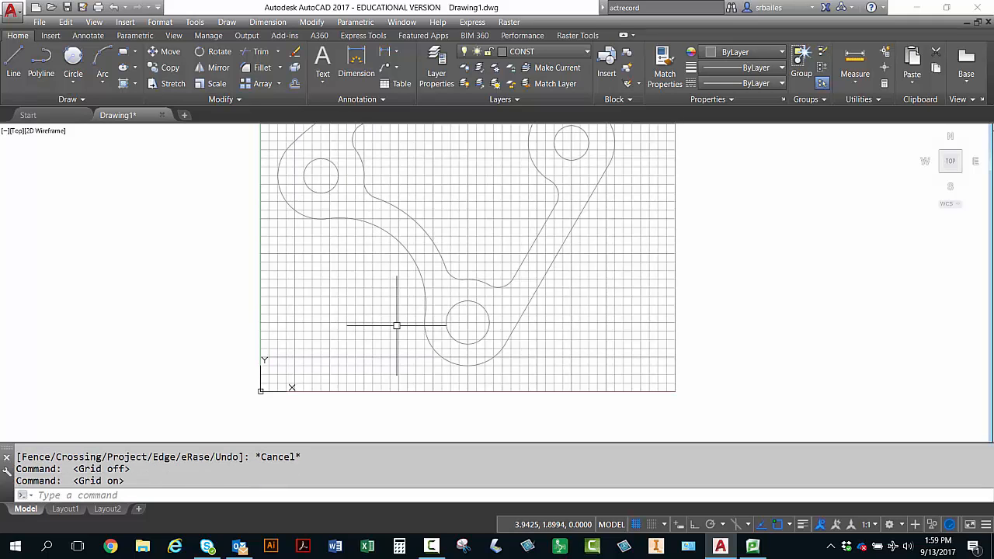
Set the model space limits with the lower-left corner at 0,0 and the upper-right corner at 12,10.
{"action": "middle_click_drag", "start_coordinate": [393, 326], "coordinate": [395, 369]}
{"action": "scroll", "coordinate": [391, 368], "scroll_direction": "down", "scroll_amount": 2}
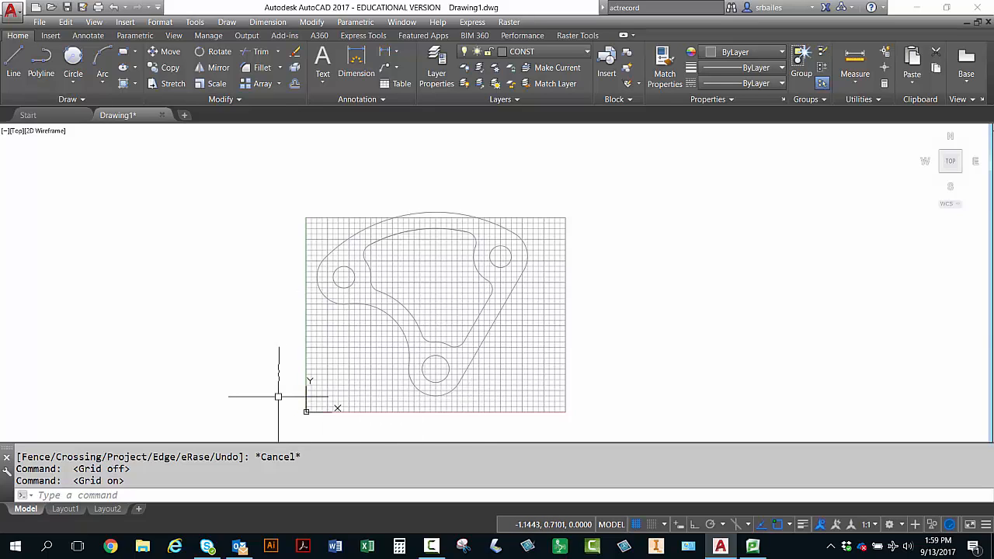
{"action": "type", "text": "LIM"}
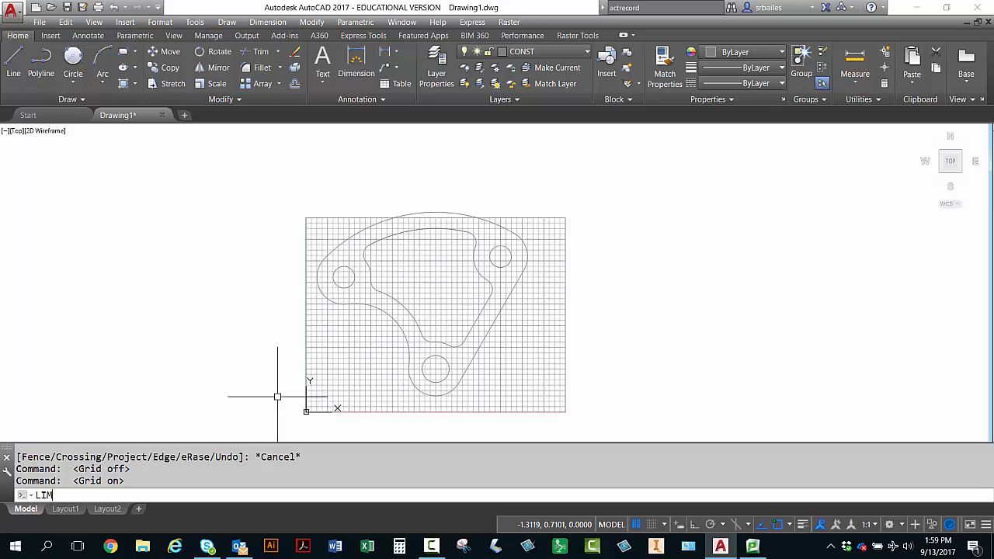
{"action": "type", "text": "ITS"}
{"action": "key", "text": "Return"}
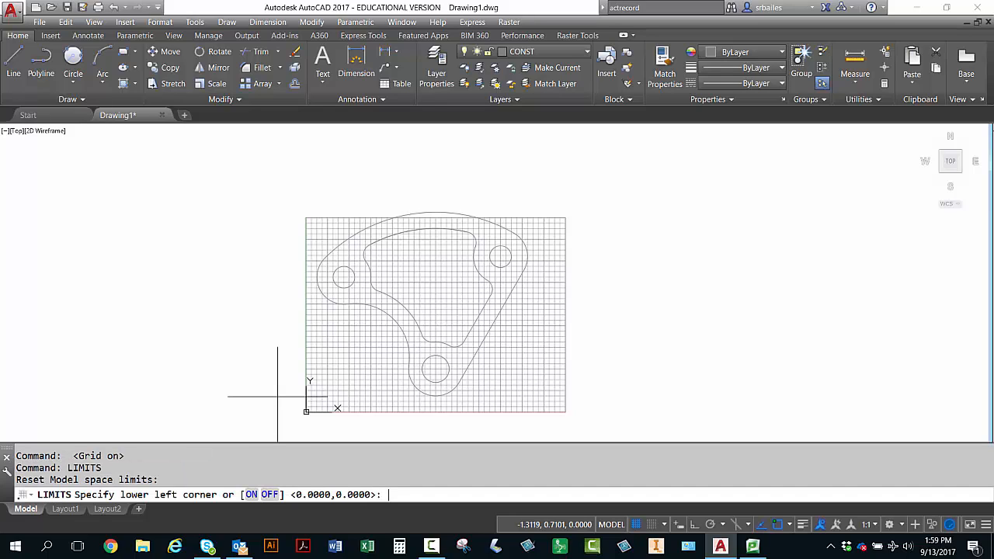
{"action": "key", "text": "Return"}
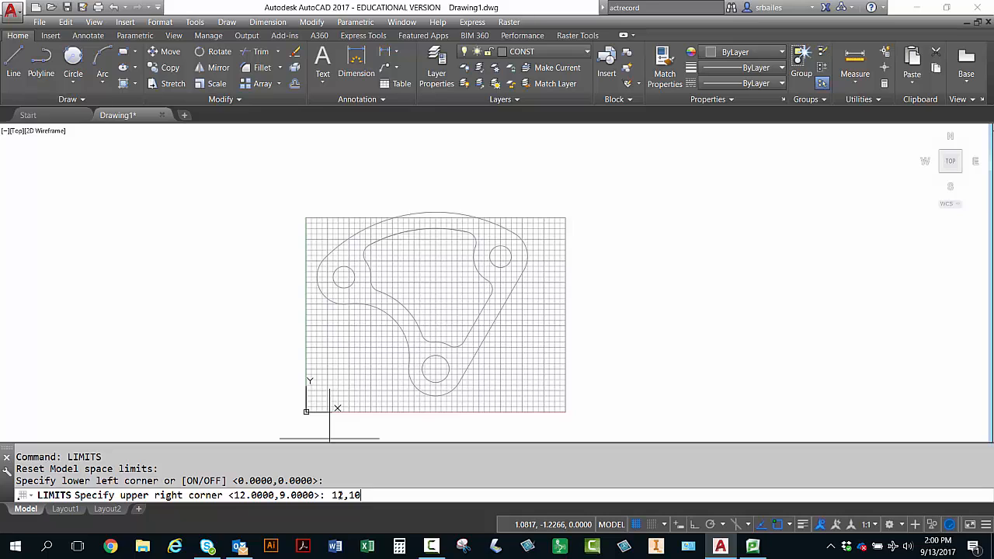
{"action": "key", "text": "Return"}
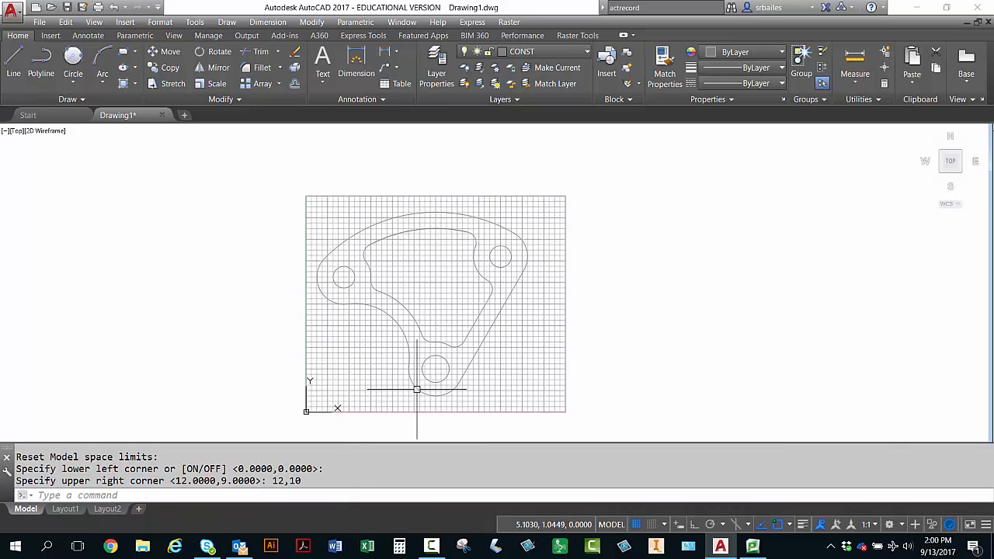
{"action": "key", "text": "Escape"}
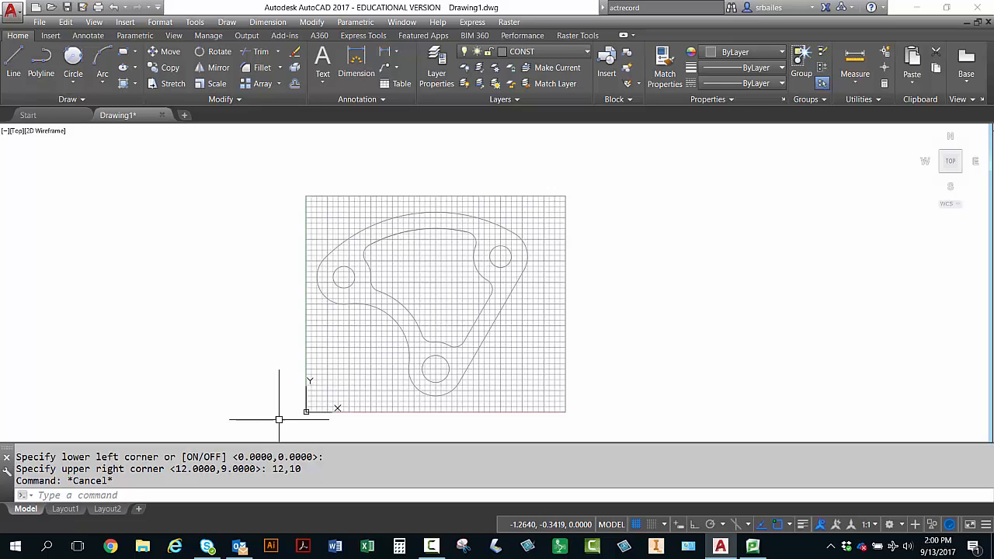
Create a new layer named OBJ and set its colour to blue (index color 5).
{"action": "left_click", "coordinate": [433, 66]}
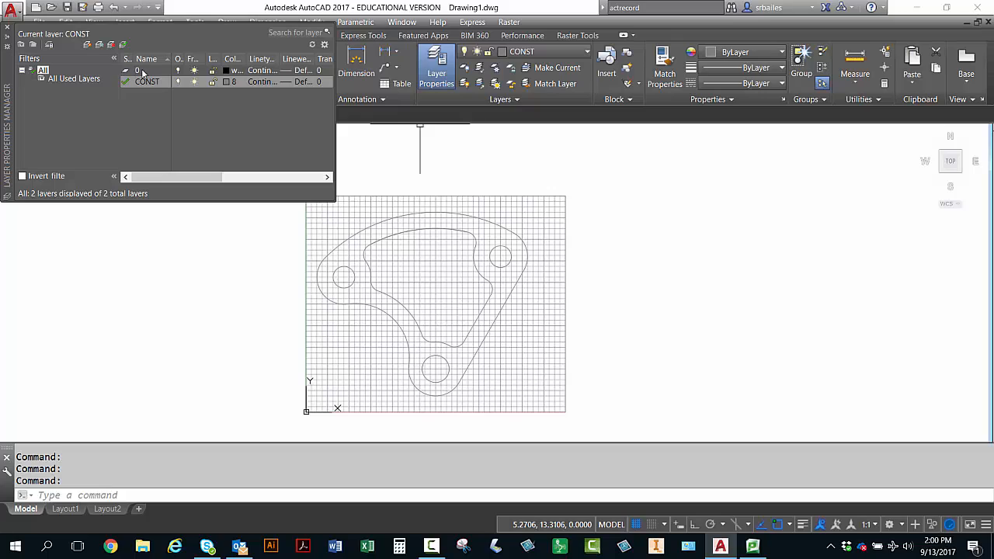
{"action": "left_click", "coordinate": [88, 46]}
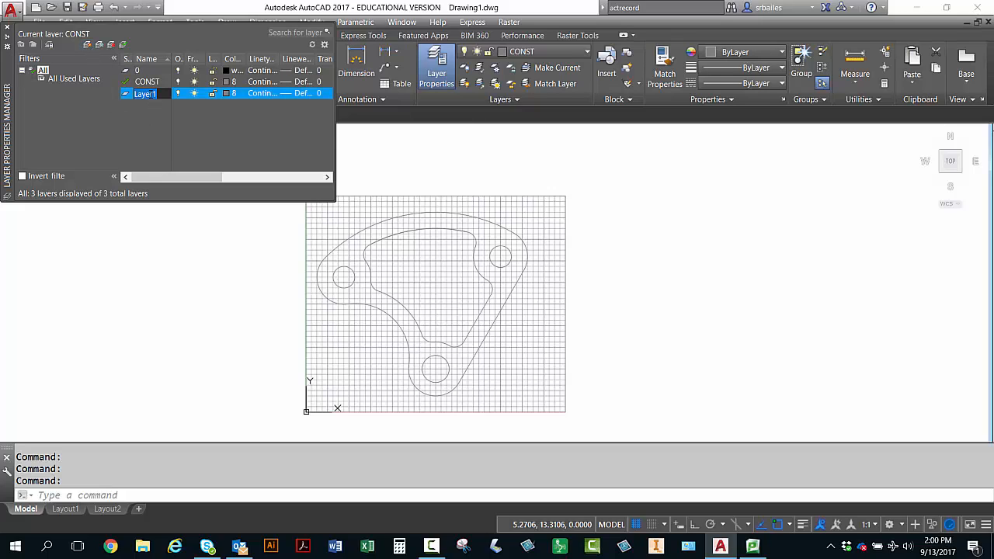
{"action": "type", "text": "OBJ"}
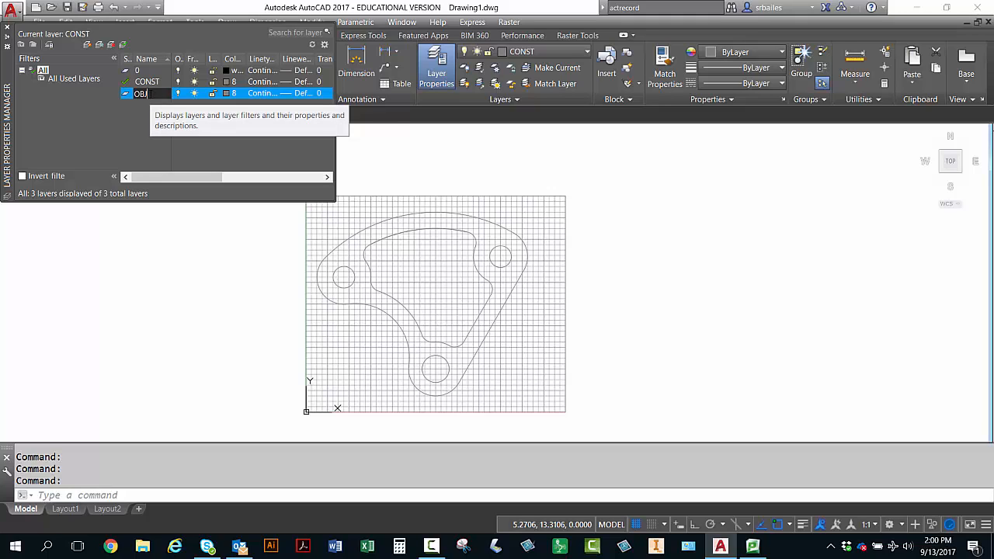
{"action": "left_click", "coordinate": [226, 94]}
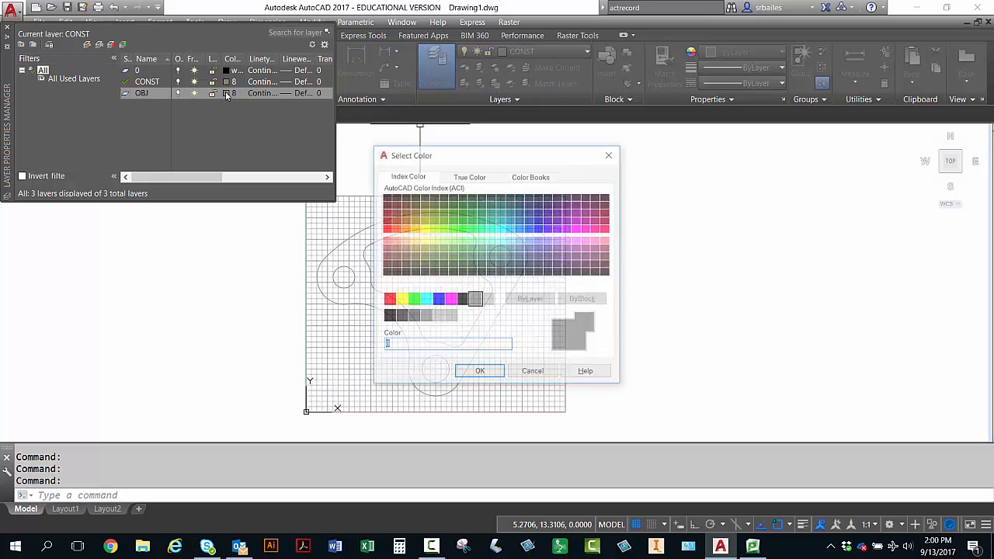
{"action": "left_click", "coordinate": [438, 300]}
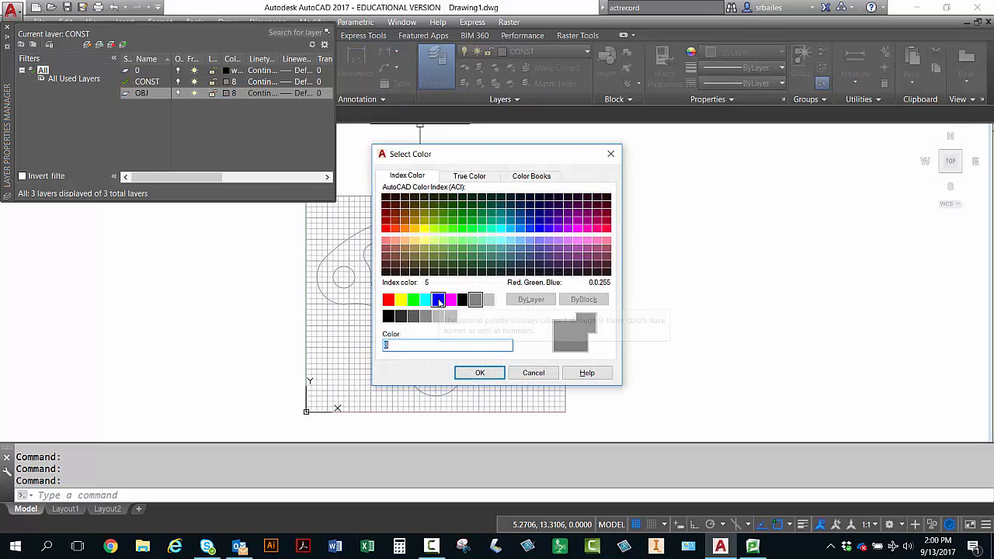
{"action": "left_click", "coordinate": [480, 374]}
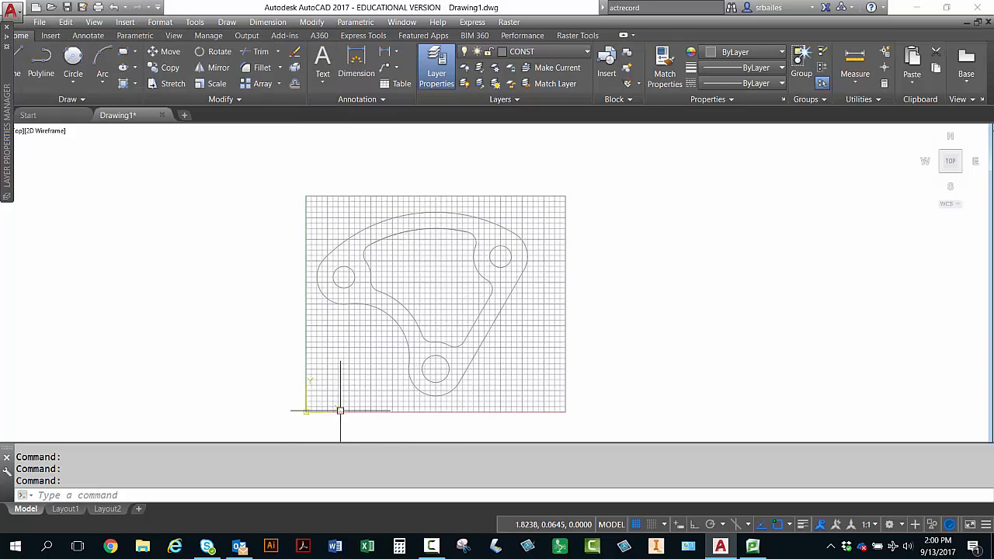
Move all of the bracket geometry, including the three holes, to the OBJ layer and clear the selection.
{"action": "left_click", "coordinate": [267, 420]}
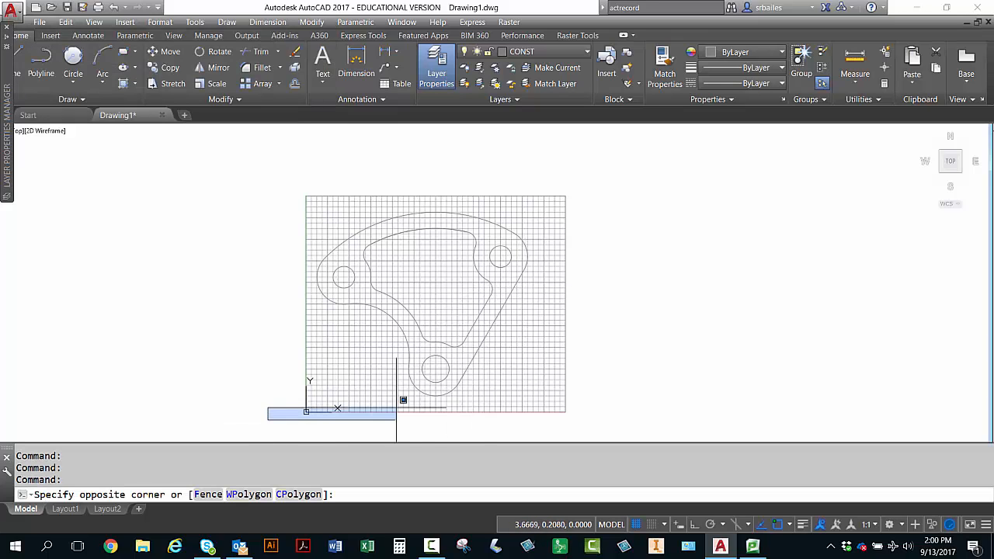
{"action": "left_click", "coordinate": [608, 178]}
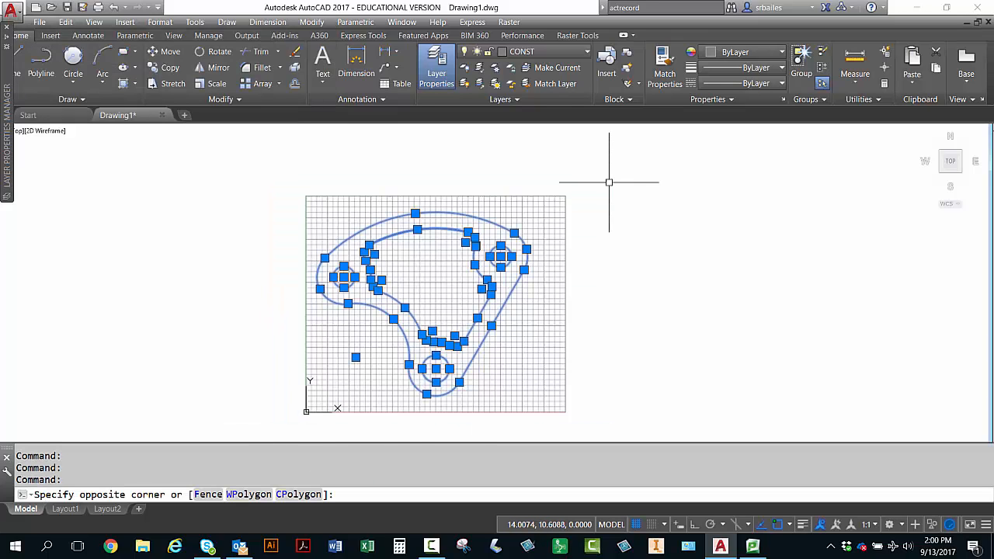
{"action": "left_click", "coordinate": [553, 51]}
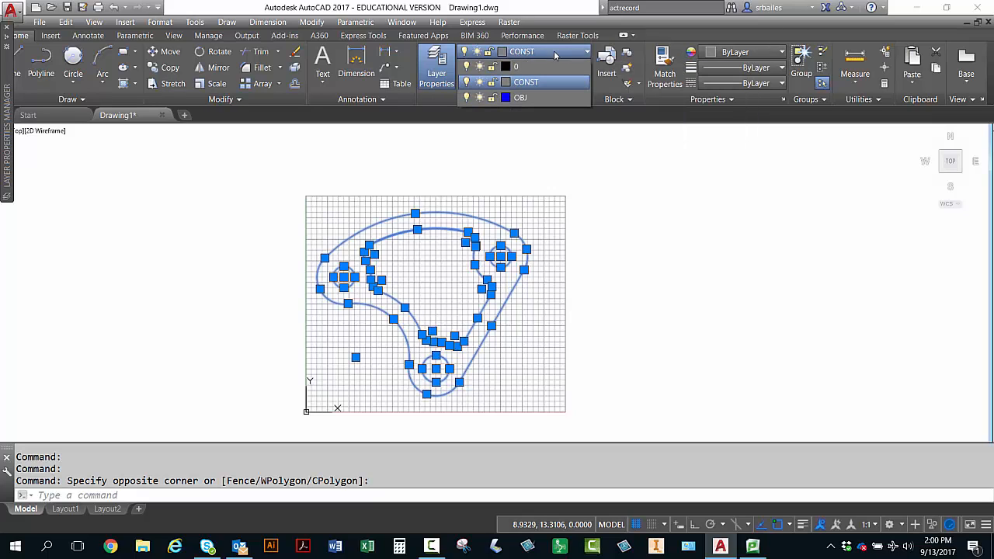
{"action": "left_click", "coordinate": [525, 98]}
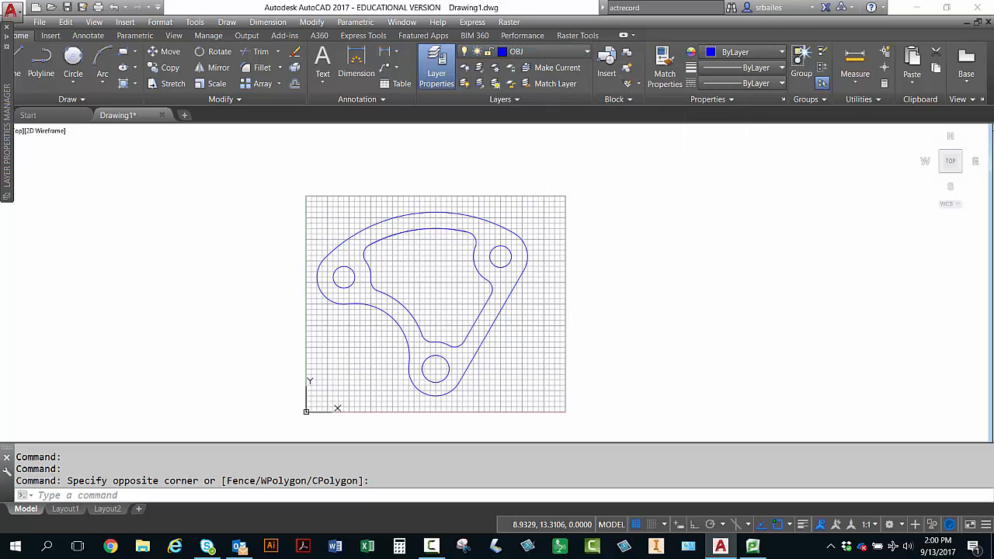
{"action": "key", "text": "Escape"}
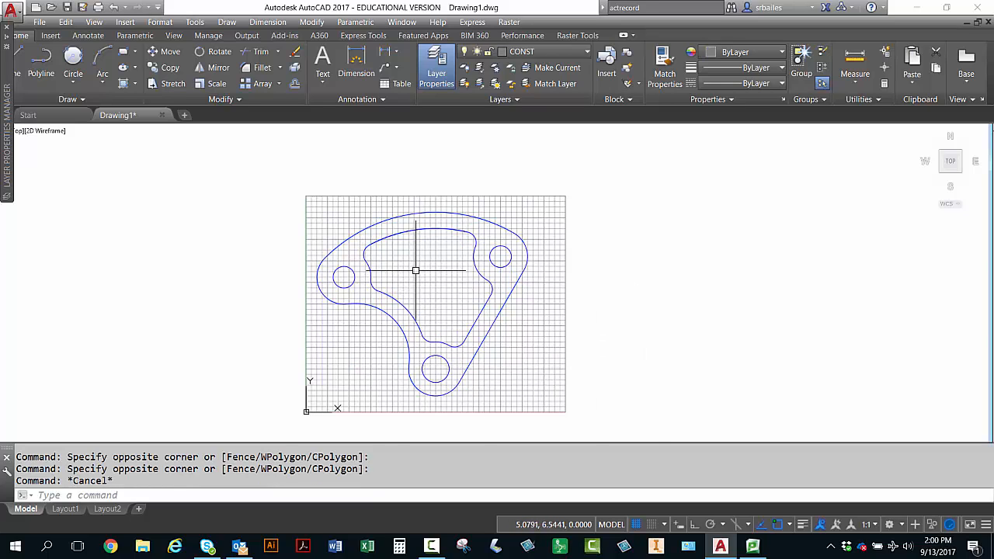
Fit the full drawing limits in the view with Zoom All.
{"action": "scroll", "coordinate": [412, 267], "scroll_direction": "up", "scroll_amount": 2}
{"action": "middle_click_drag", "start_coordinate": [412, 267], "coordinate": [432, 238]}
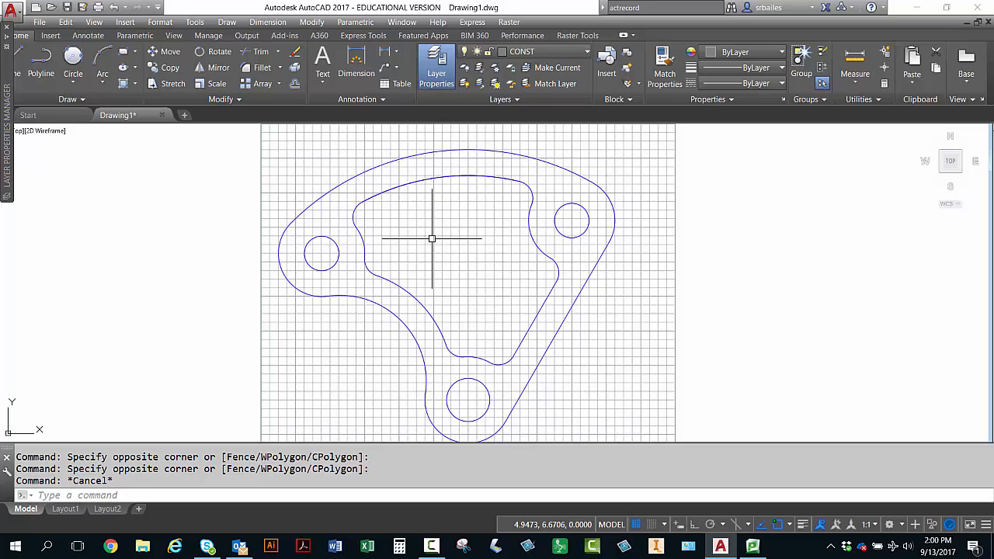
{"action": "key", "text": "Return"}
{"action": "type", "text": "A"}
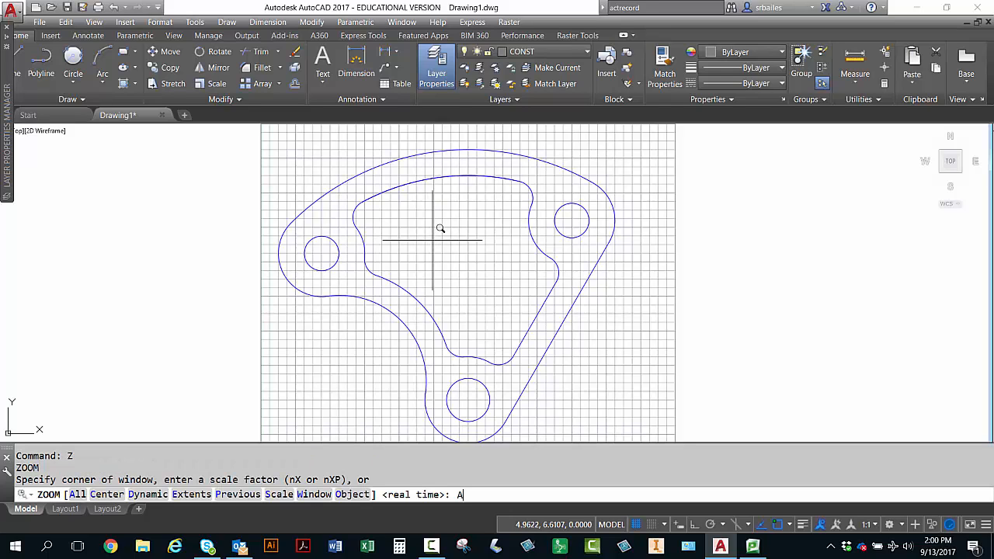
{"action": "key", "text": "Return"}
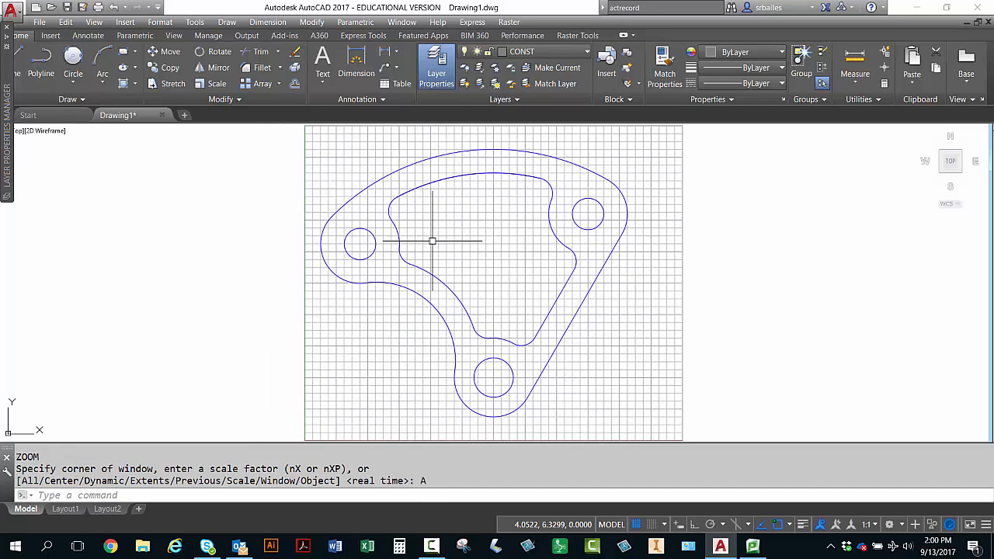
Save the drawing as EX3-1-SRB in the 100 CAD F17 folder inside FALL 2017 OL, as an AutoCAD 2013 Drawing.
{"action": "left_click", "coordinate": [82, 7]}
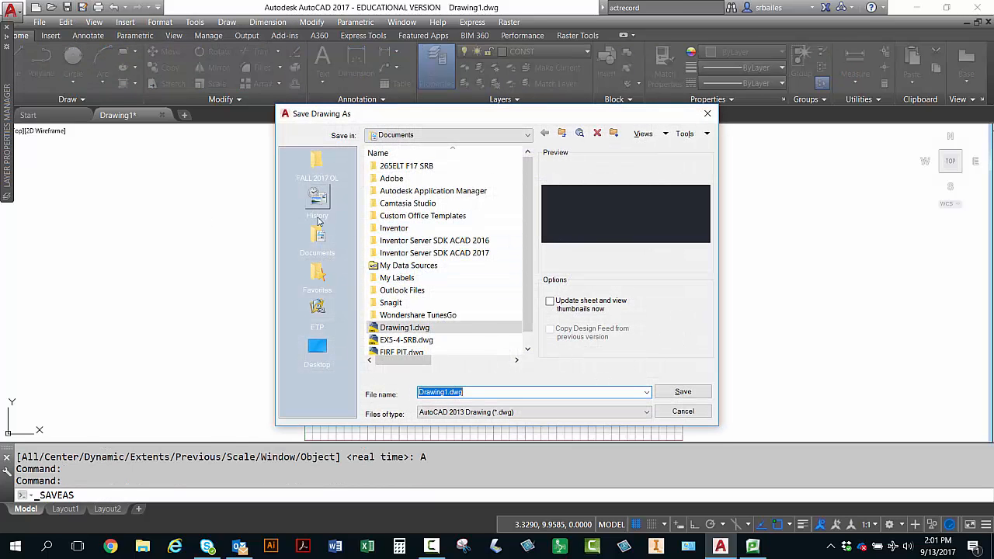
{"action": "left_click", "coordinate": [316, 164]}
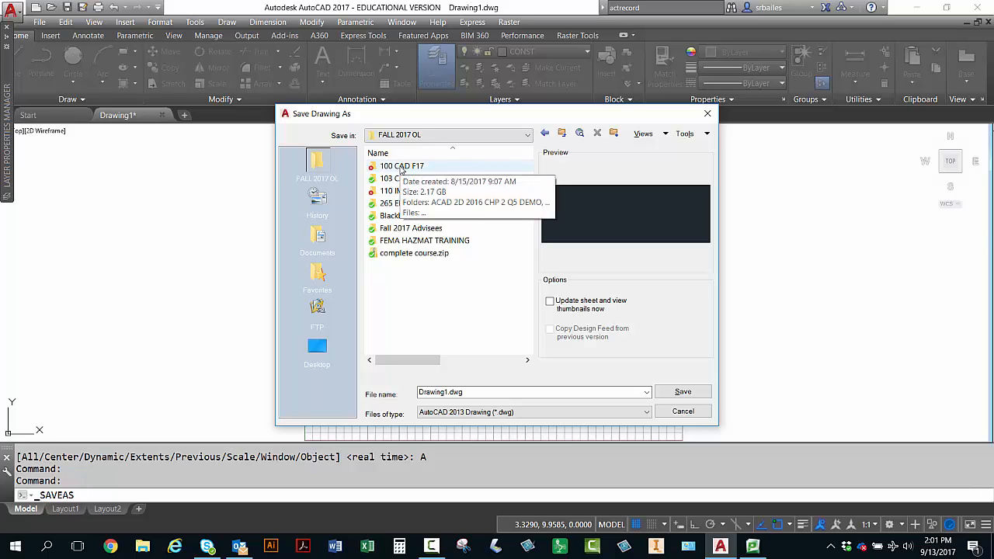
{"action": "double_click", "coordinate": [402, 167]}
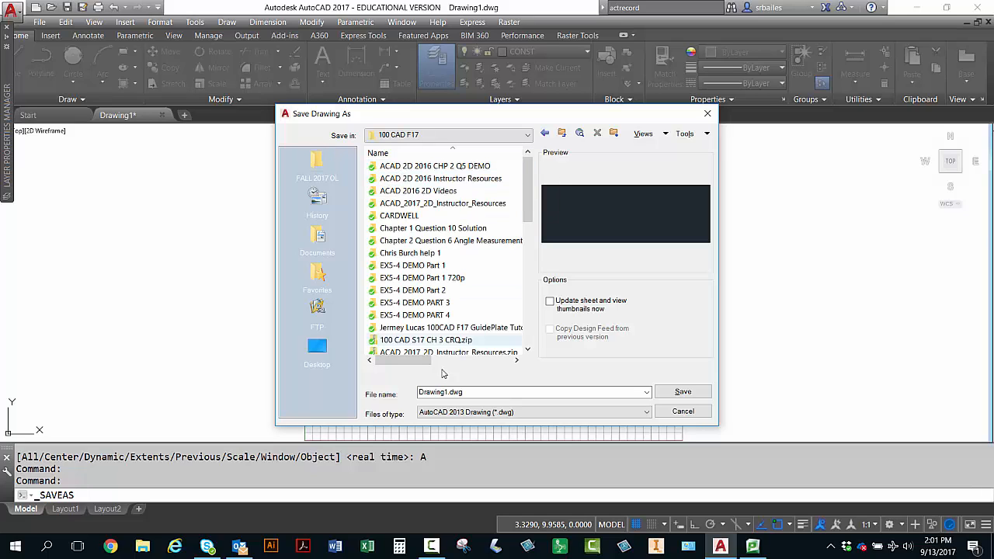
{"action": "double_click", "coordinate": [474, 393]}
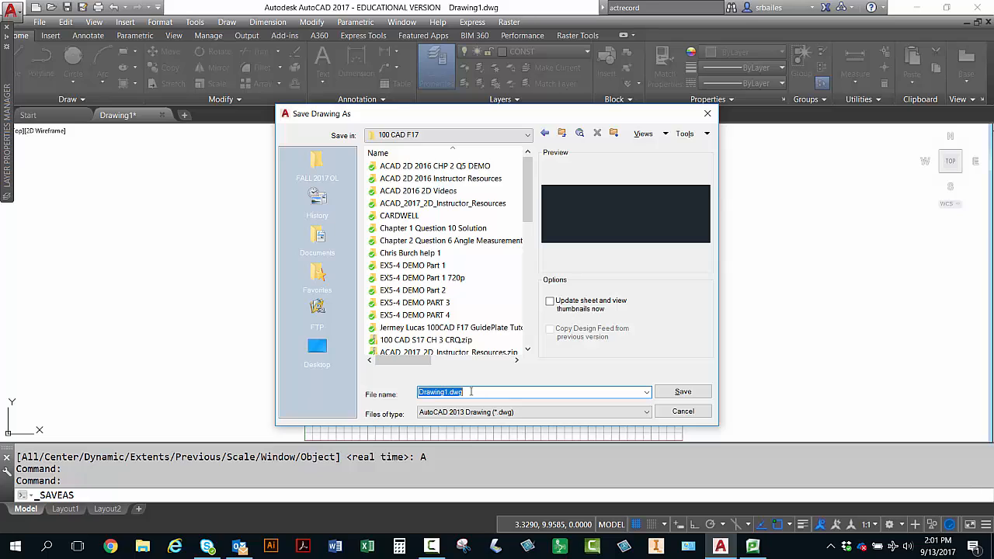
{"action": "type", "text": "EX"}
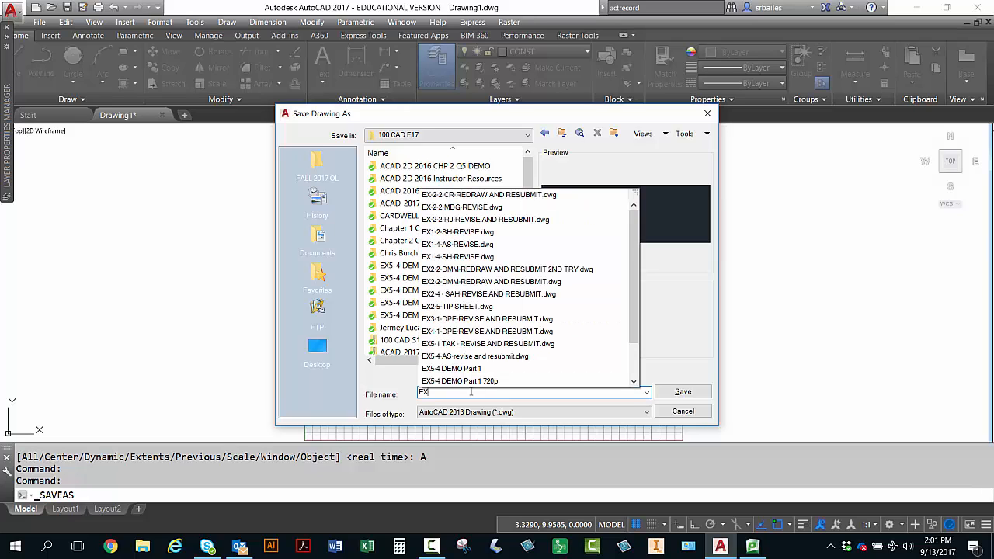
{"action": "type", "text": "3-1"}
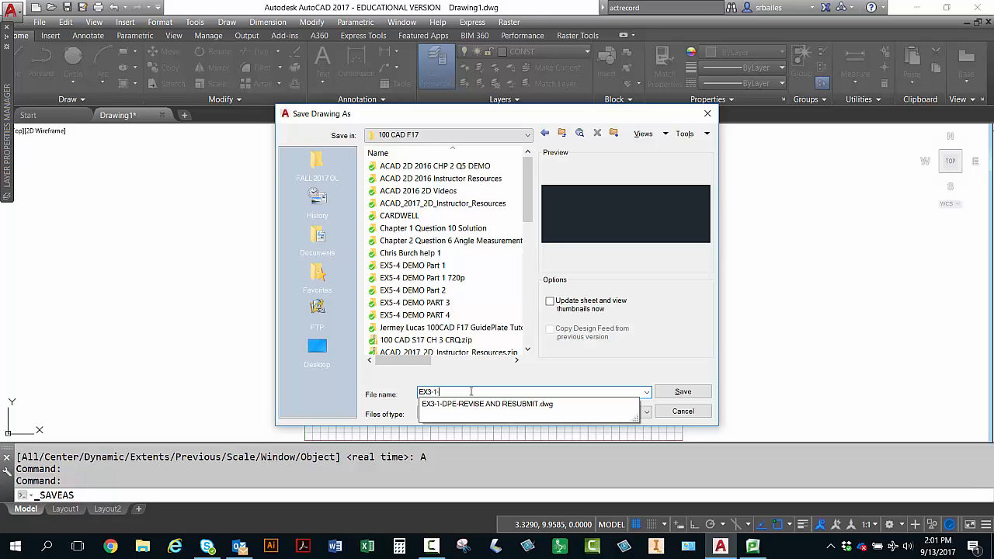
{"action": "type", "text": "-SRB"}
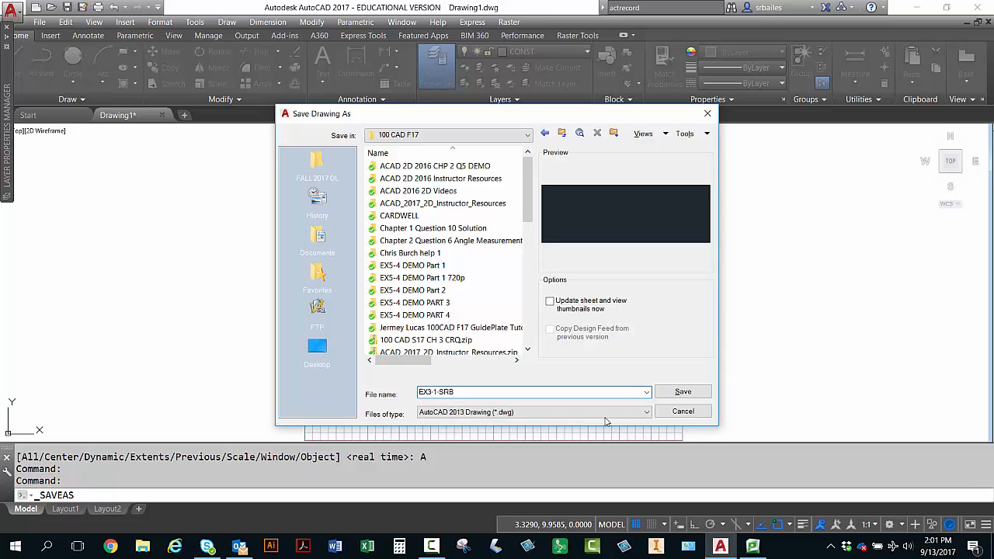
{"action": "left_click", "coordinate": [681, 393]}
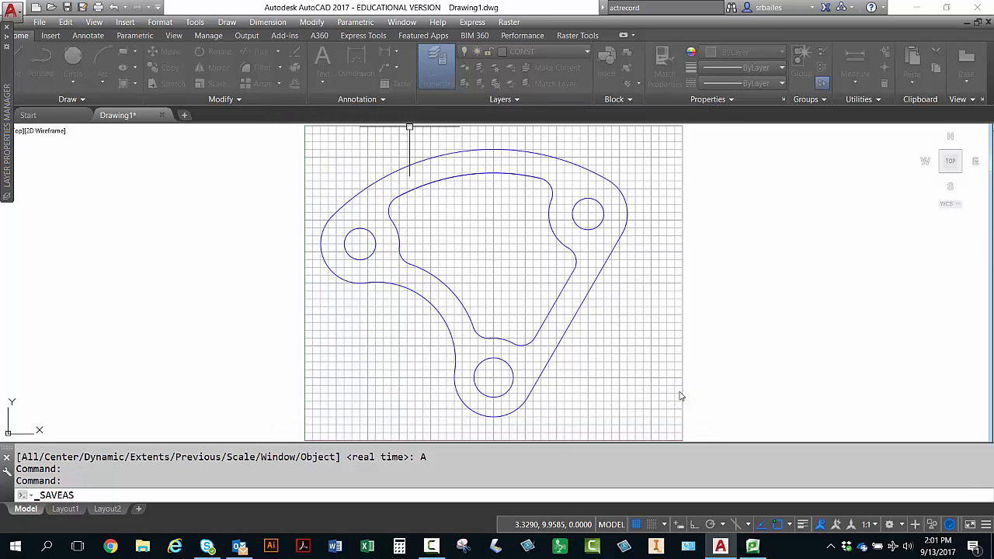